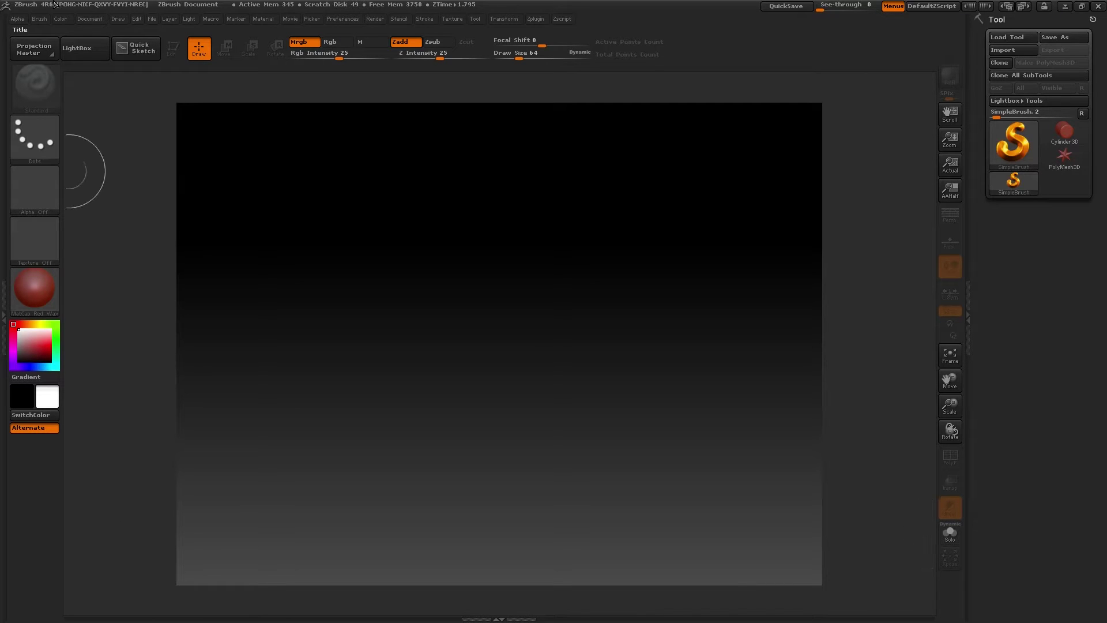
Step: Create a new document with the WSize option so the canvas fills the workspace
left_click(95, 19)
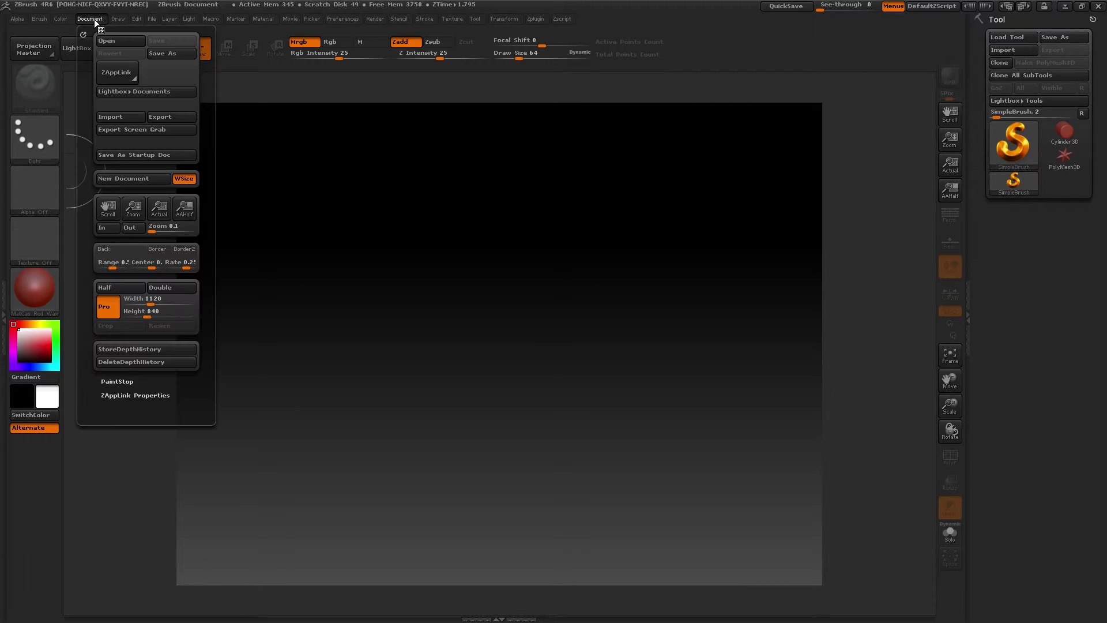
left_click(126, 179)
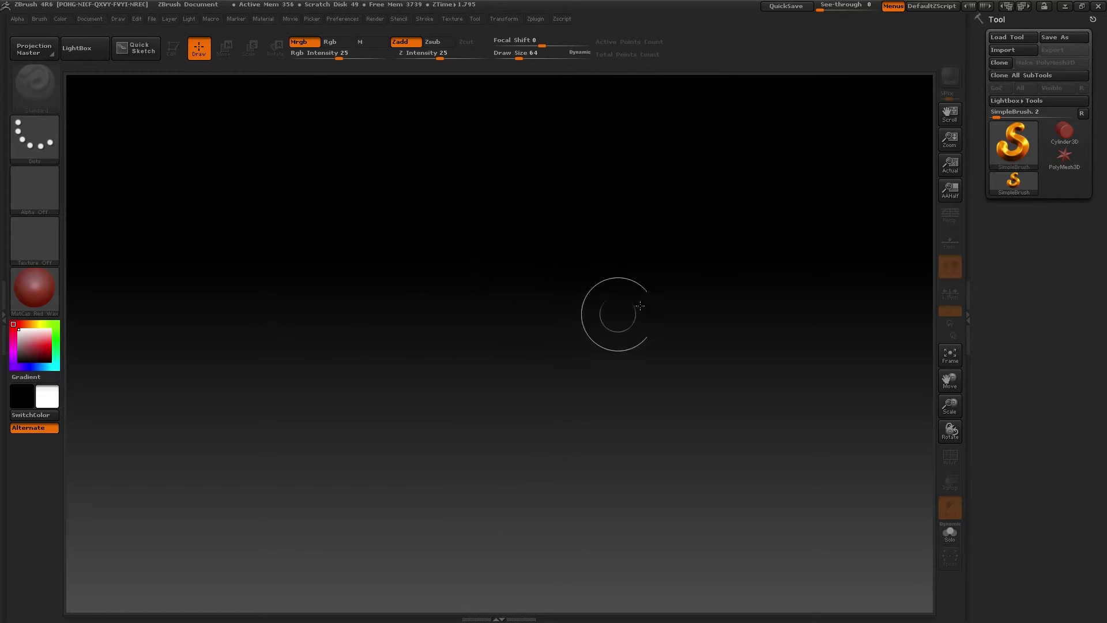
Step: Review the available 3D meshes and 2.5D brushes, and choose Sphere3D as the current tool
left_click(1012, 149)
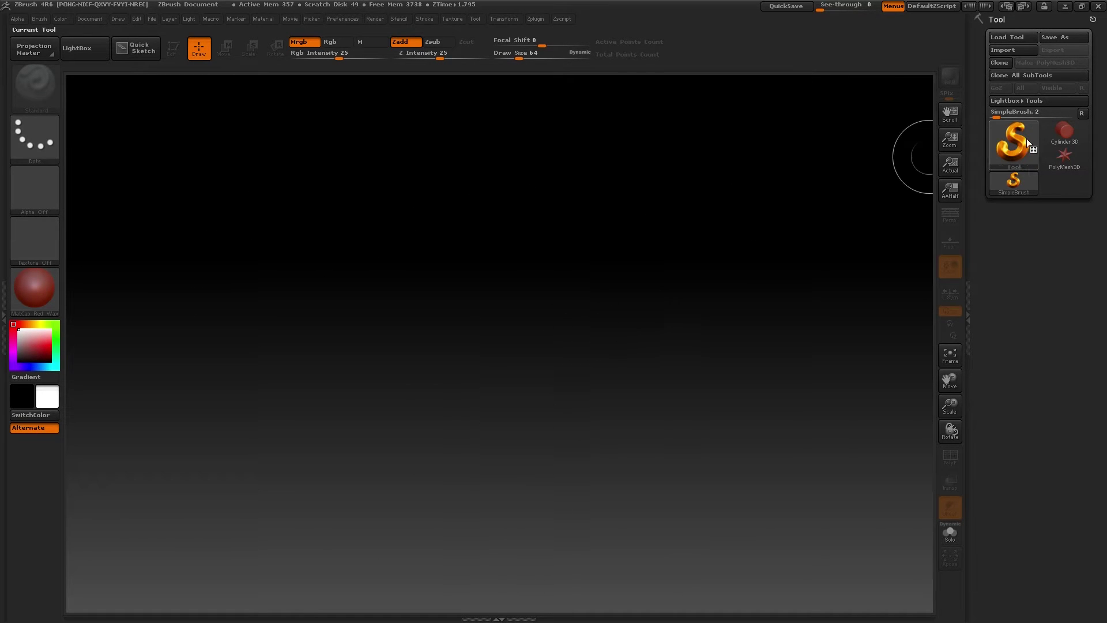
mouse_move(1026, 147)
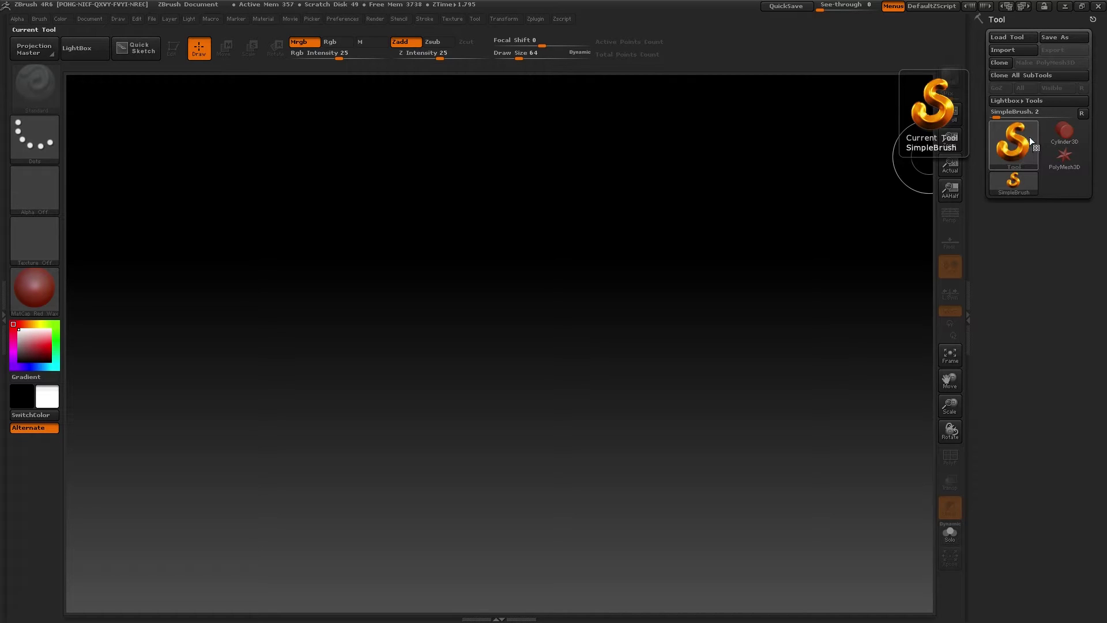
left_click(1015, 146)
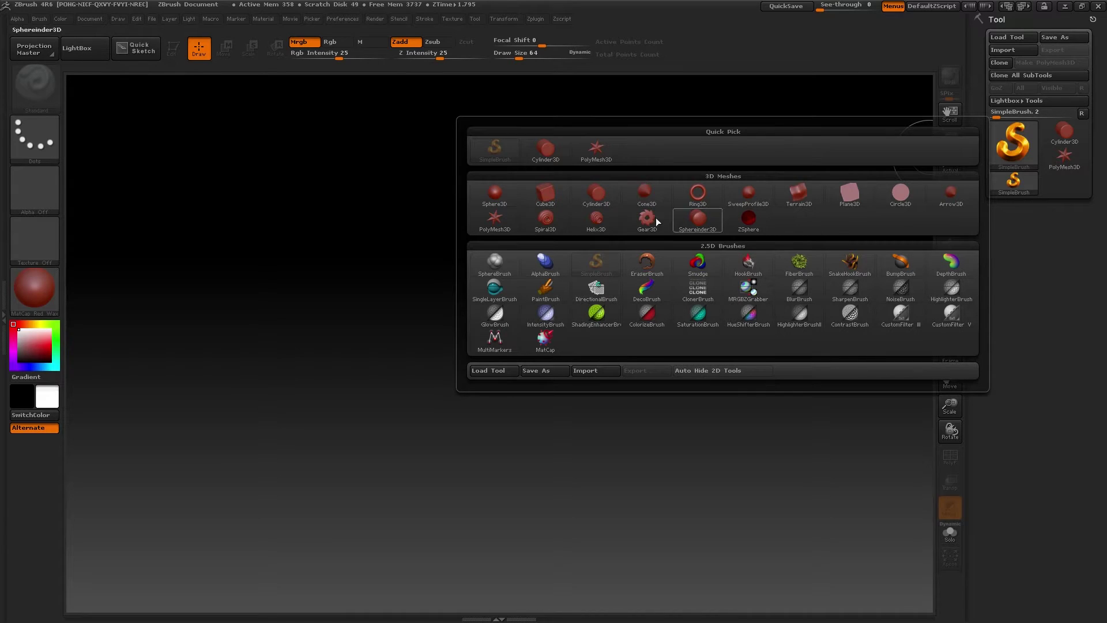
mouse_move(670, 210)
mouse_move(601, 323)
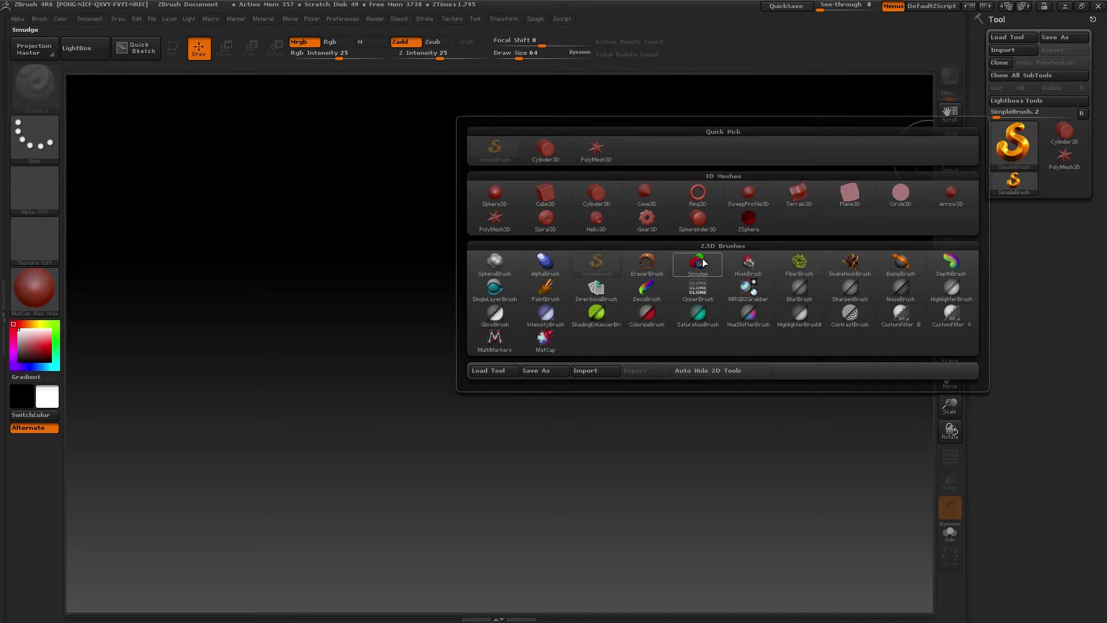
mouse_move(706, 267)
mouse_move(602, 268)
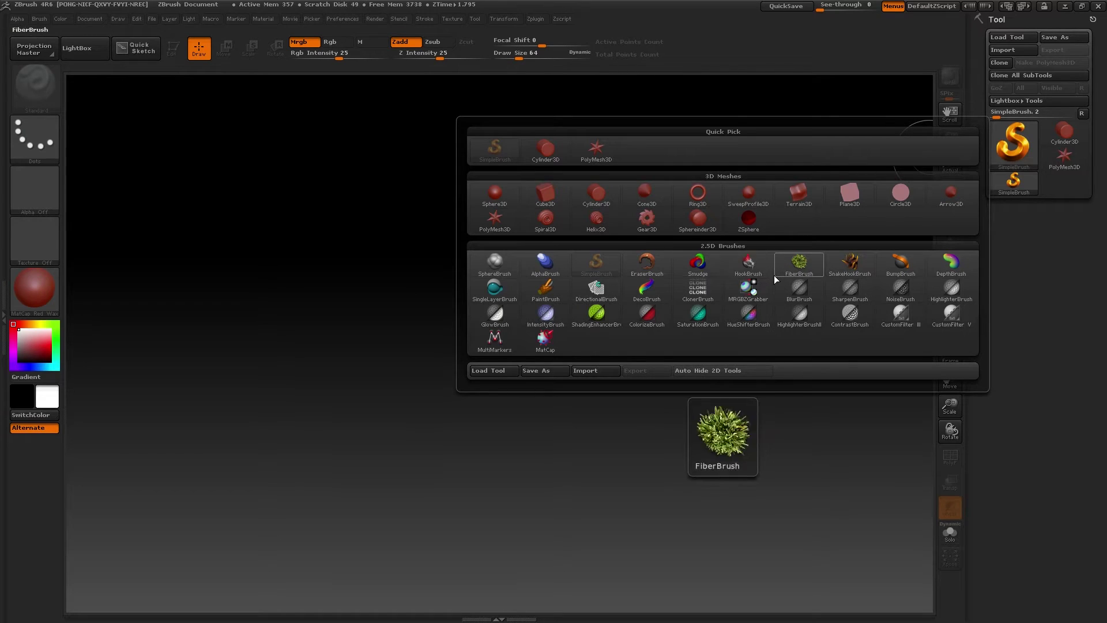
mouse_move(770, 291)
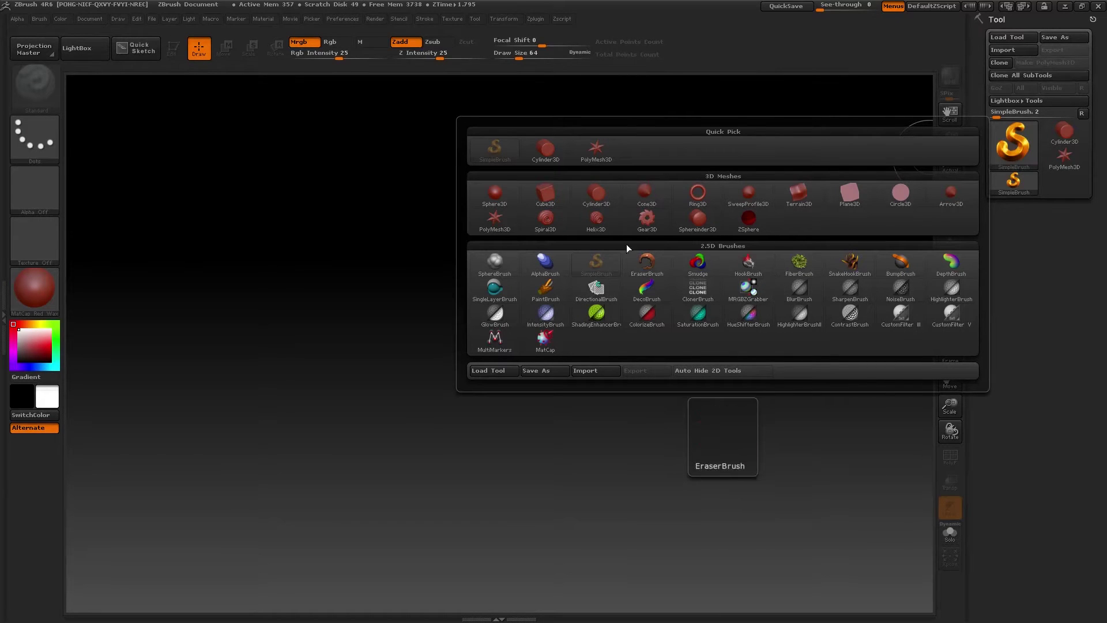
mouse_move(710, 310)
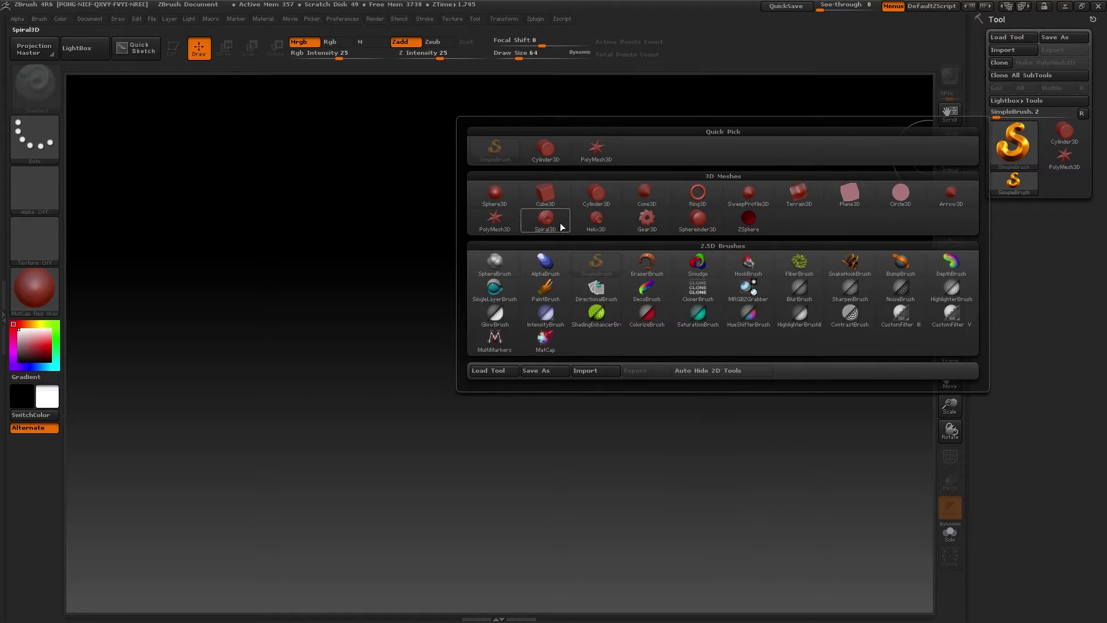
left_click(499, 201)
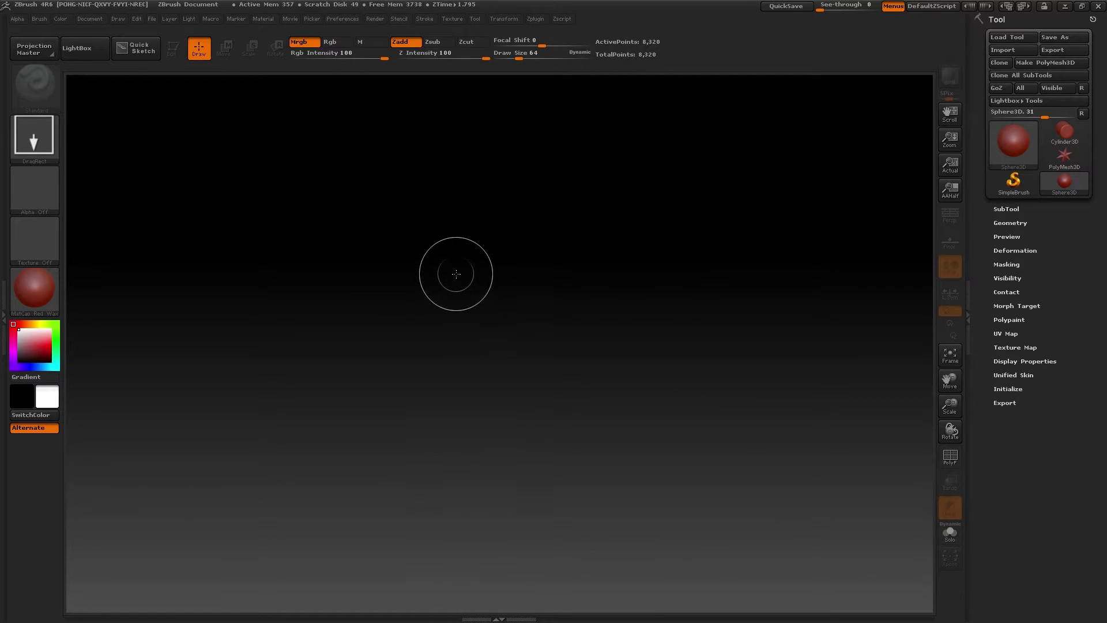
Step: Try placing one large sphere with three smaller spheres over it on the canvas, and undo them all
mouse_move(456, 274)
left_mouse_down()
mouse_move(537, 378)
mouse_move(607, 506)
left_mouse_up()
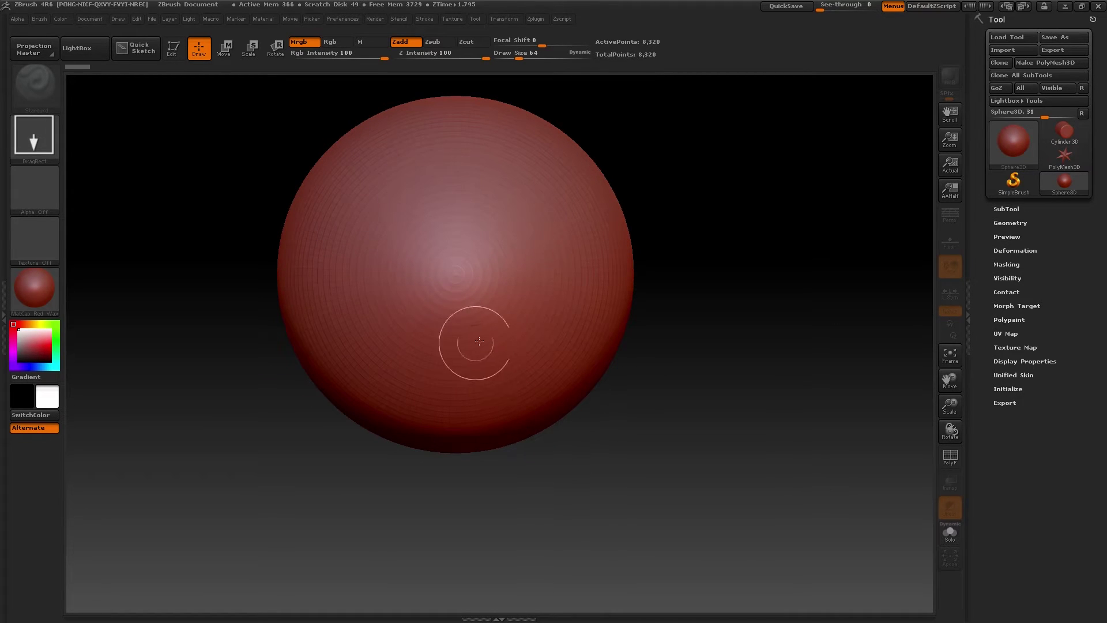
left_click_drag(538, 267, 574, 303)
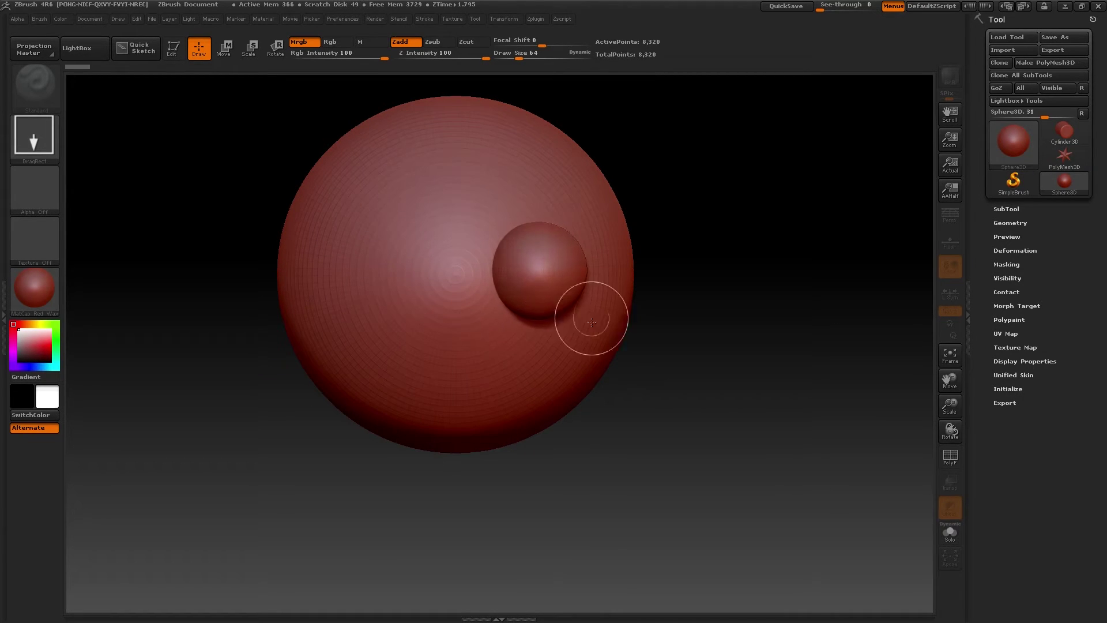
left_click_drag(478, 360, 438, 392)
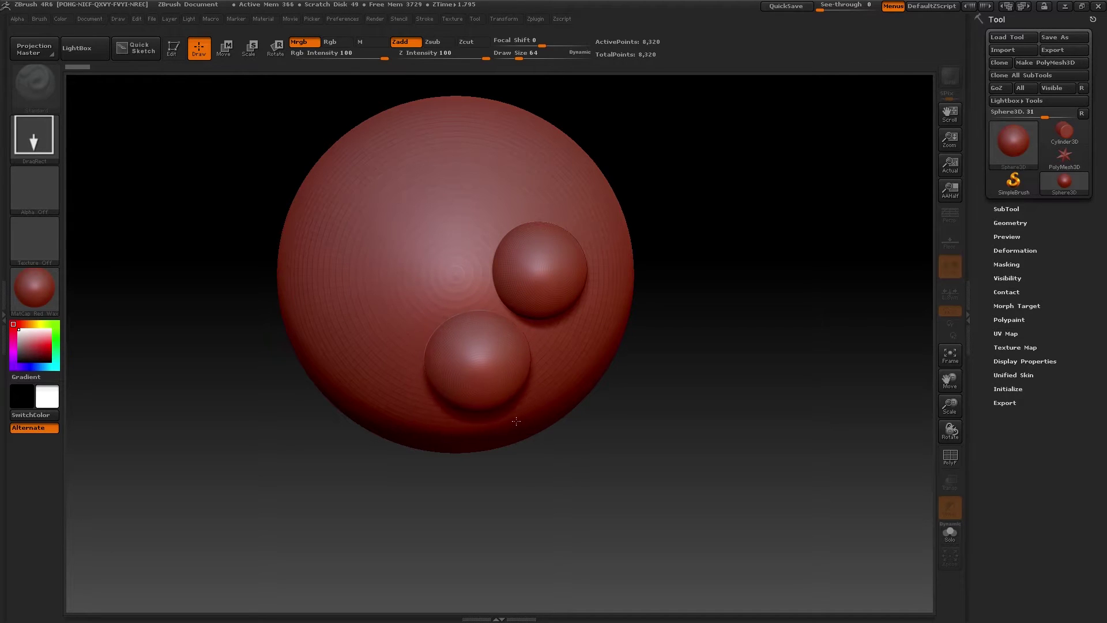
left_click_drag(383, 285, 474, 299)
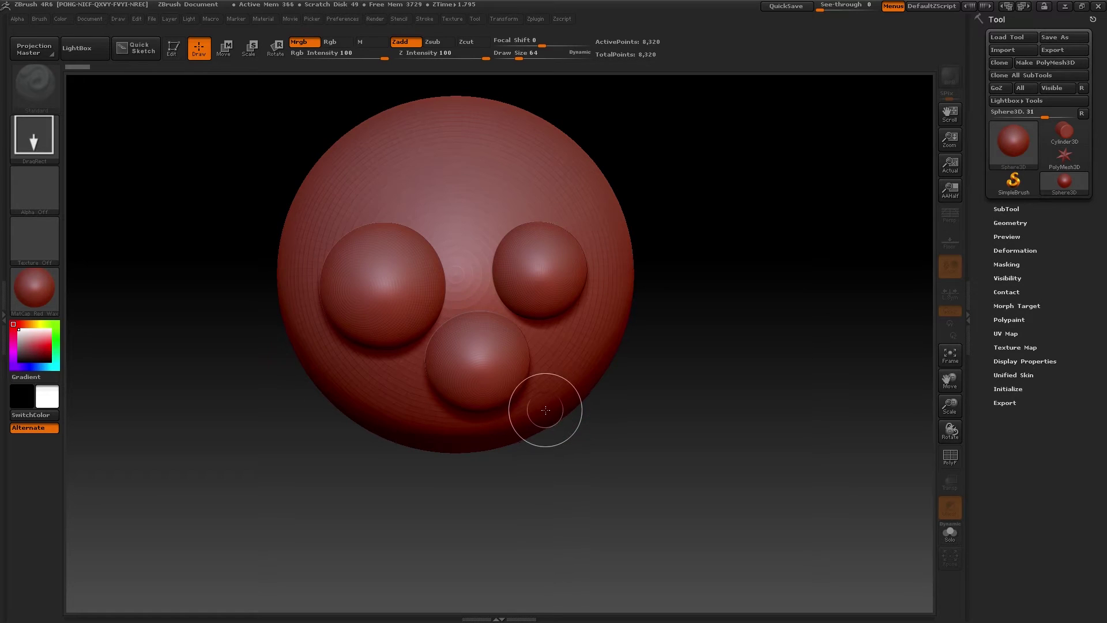
key("ctrl+z")
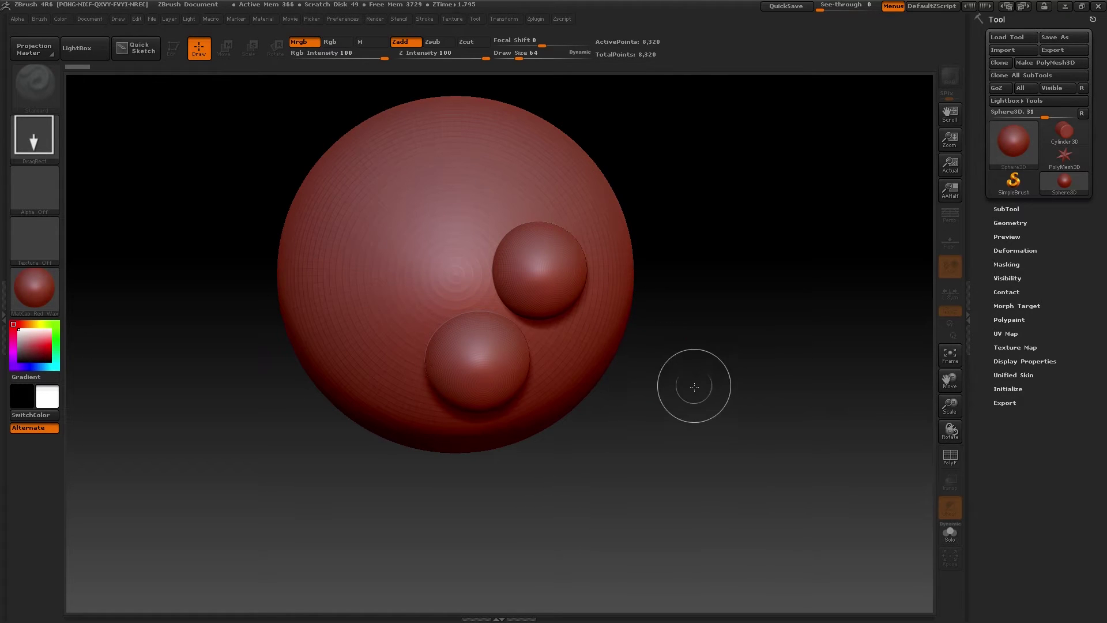
key("ctrl+z")
key("ctrl+z")
key("ctrl+z")
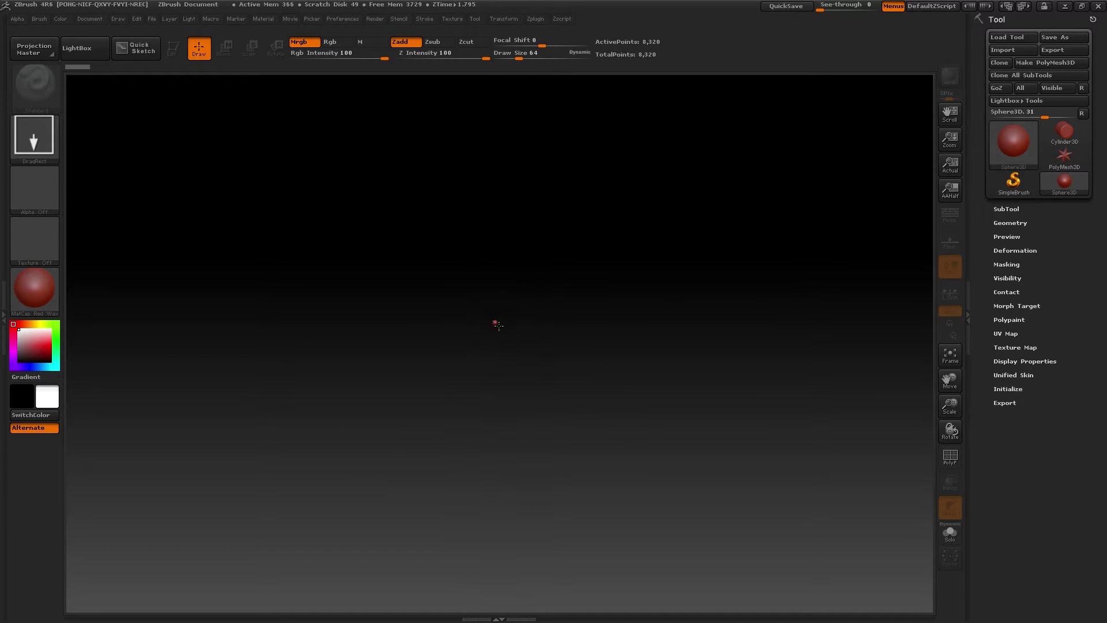
Step: Place one large sphere in the middle of the canvas, enter Edit mode and convert it to a PolyMesh3D
mouse_move(494, 322)
left_mouse_down()
mouse_move(600, 522)
mouse_move(634, 560)
left_mouse_up()
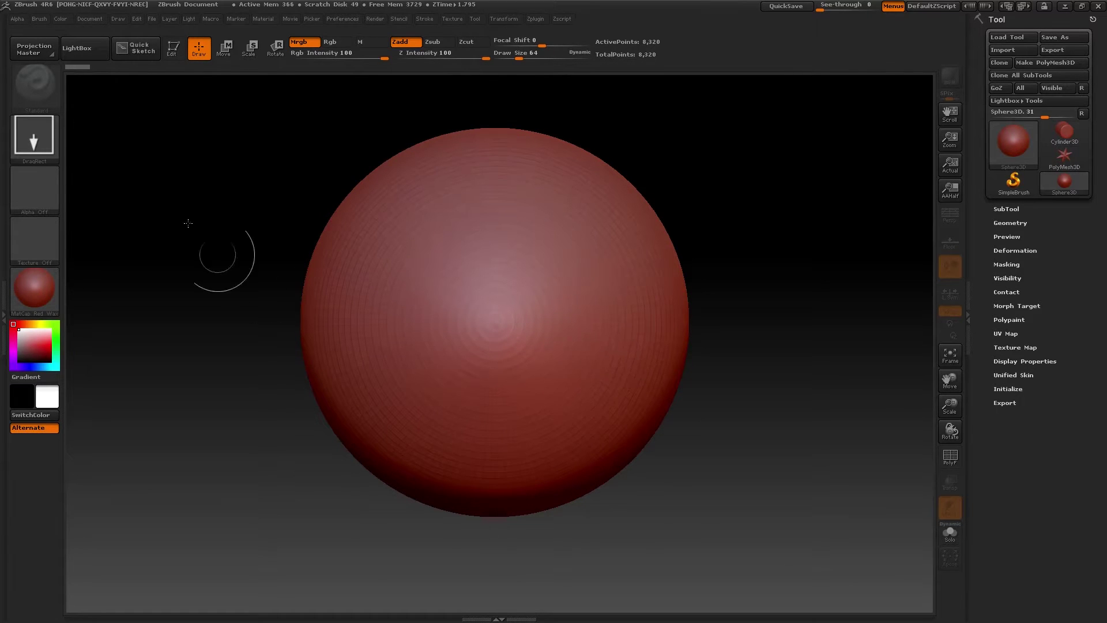
left_click(173, 50)
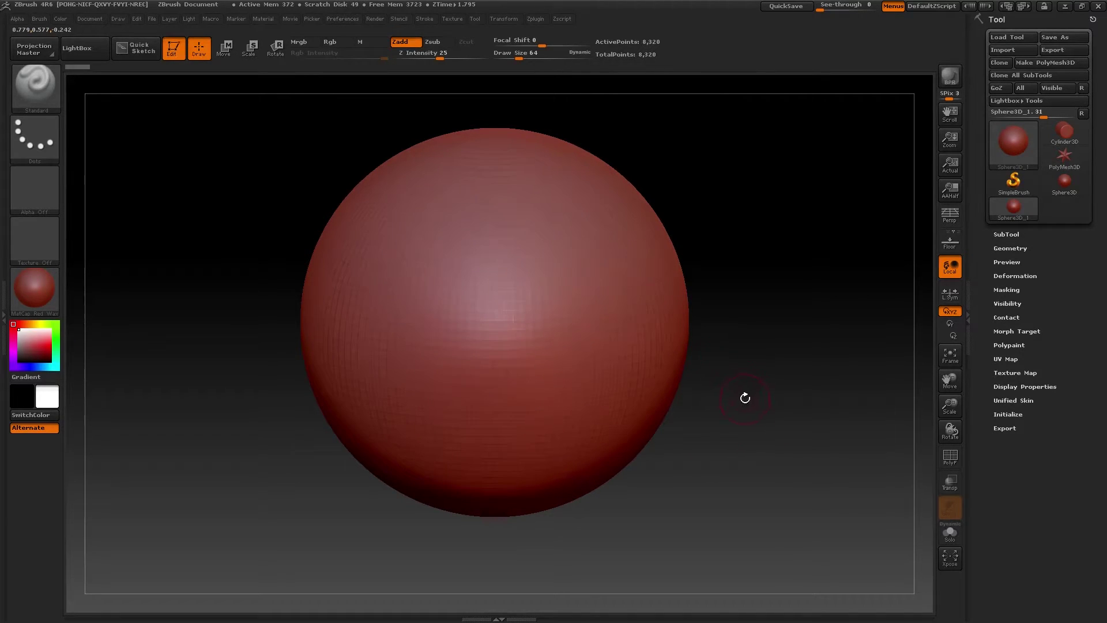
left_click(451, 319)
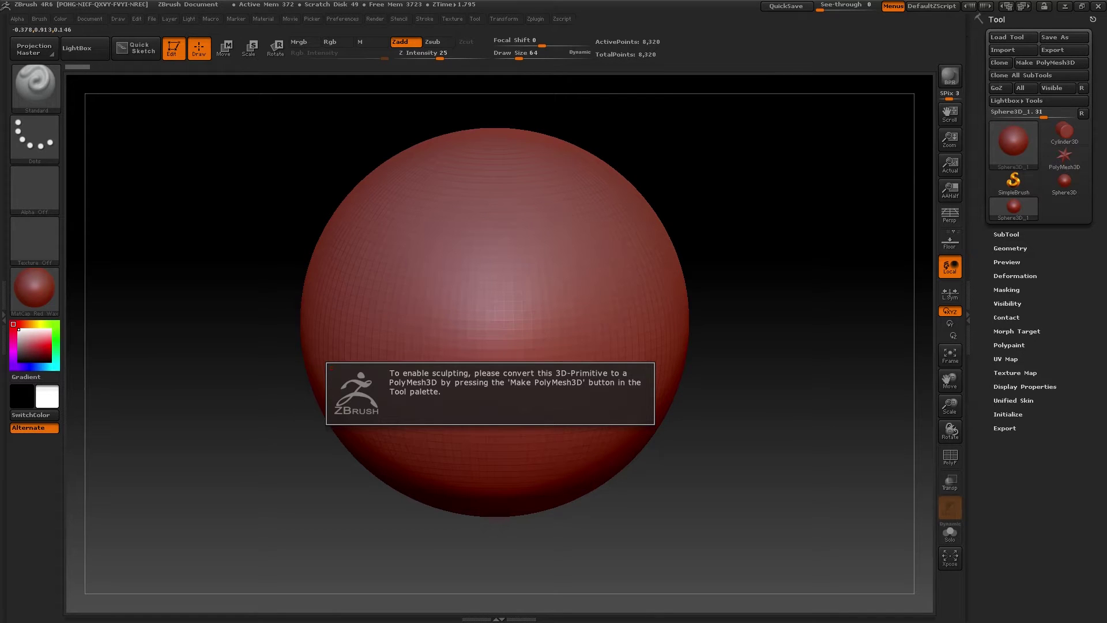
left_click(1065, 63)
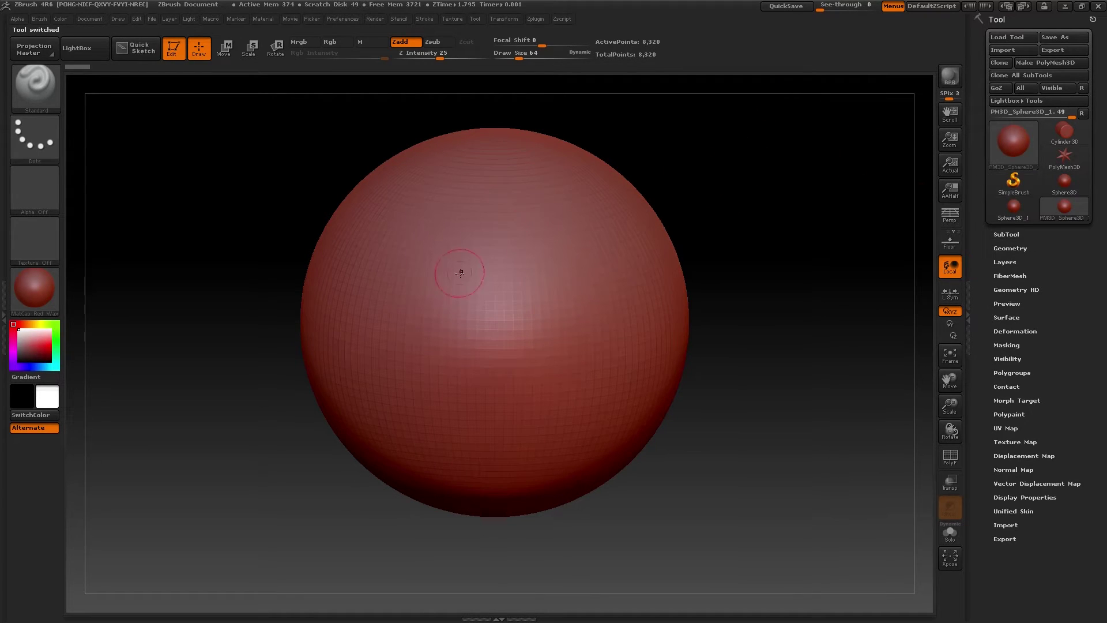
Step: Try freehand swirl strokes with the Standard brush on the front of the sphere, and undo them
mouse_move(466, 349)
left_mouse_down()
mouse_move(455, 260)
mouse_move(600, 392)
mouse_move(519, 312)
mouse_move(536, 340)
left_mouse_up()
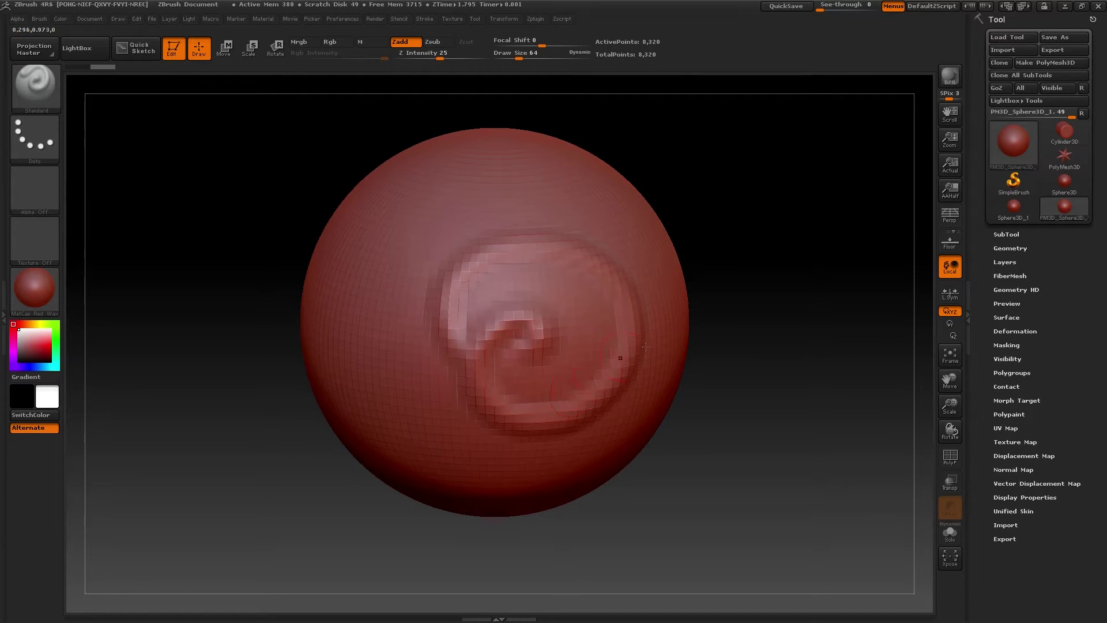
key("ctrl+z")
mouse_move(510, 336)
left_mouse_down()
mouse_move(435, 366)
mouse_move(502, 346)
mouse_move(485, 427)
mouse_move(544, 279)
mouse_move(490, 459)
mouse_move(519, 187)
mouse_move(541, 378)
left_mouse_up()
key("ctrl+z")
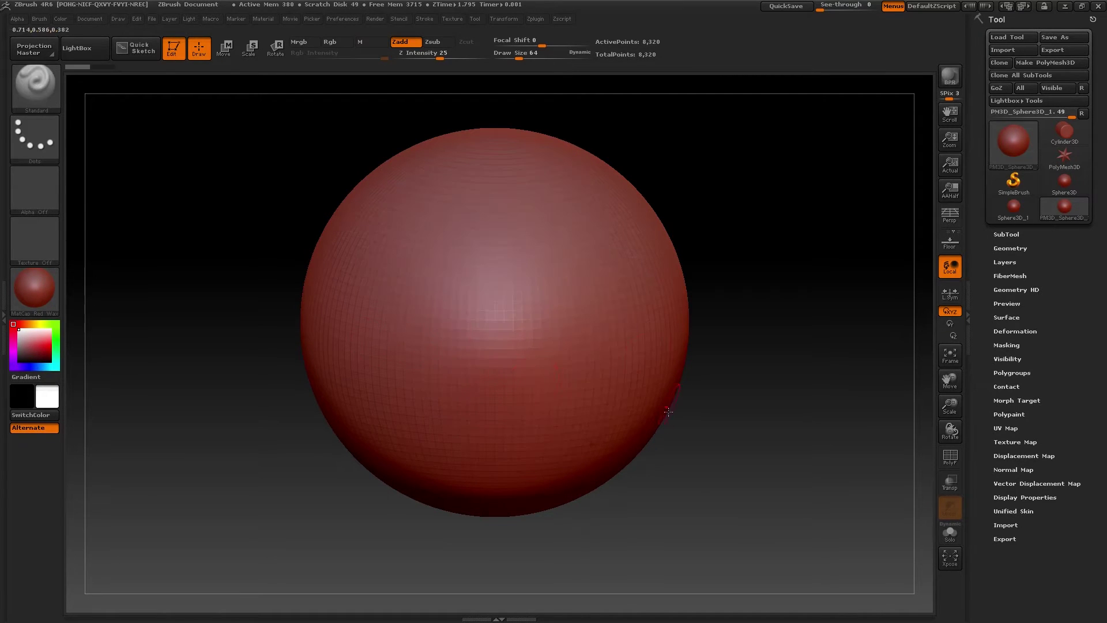
Step: Look at the docked Material palette beside the canvas, and collapse it again
mouse_move(649, 435)
left_mouse_down("alt")
mouse_move(663, 444)
mouse_move(529, 356)
left_mouse_up("alt")
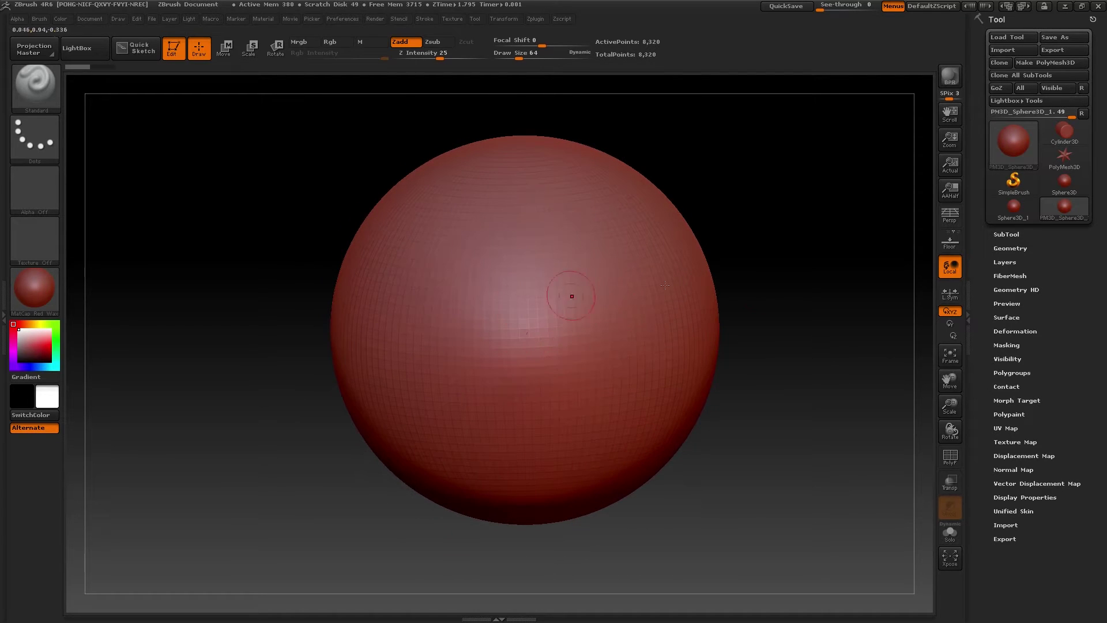
left_click_drag(704, 454, 707, 449)
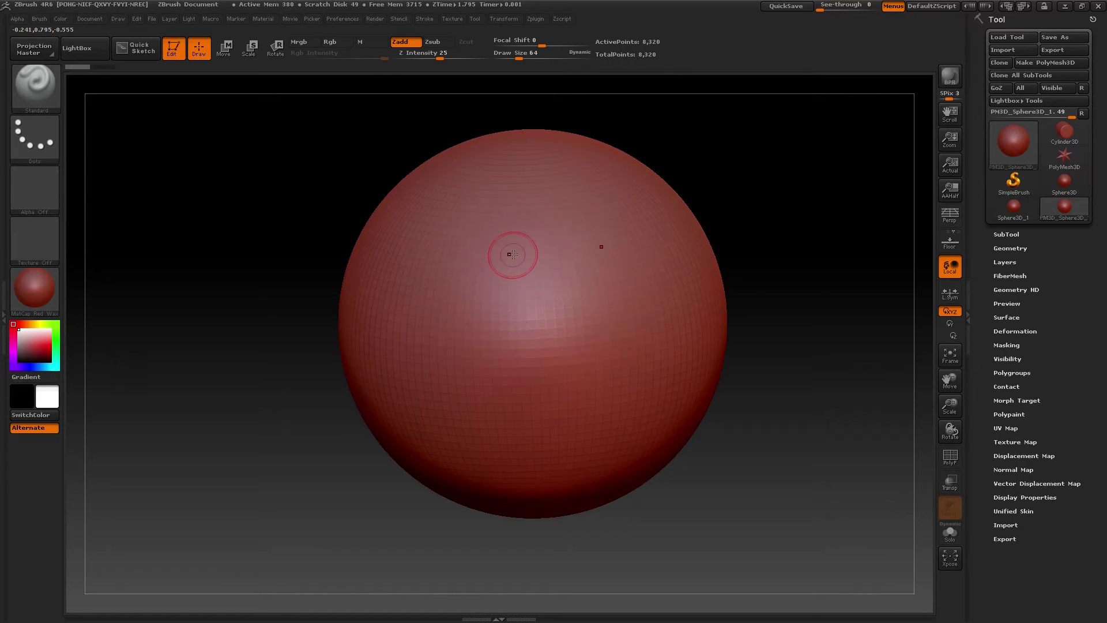
left_click(4, 316)
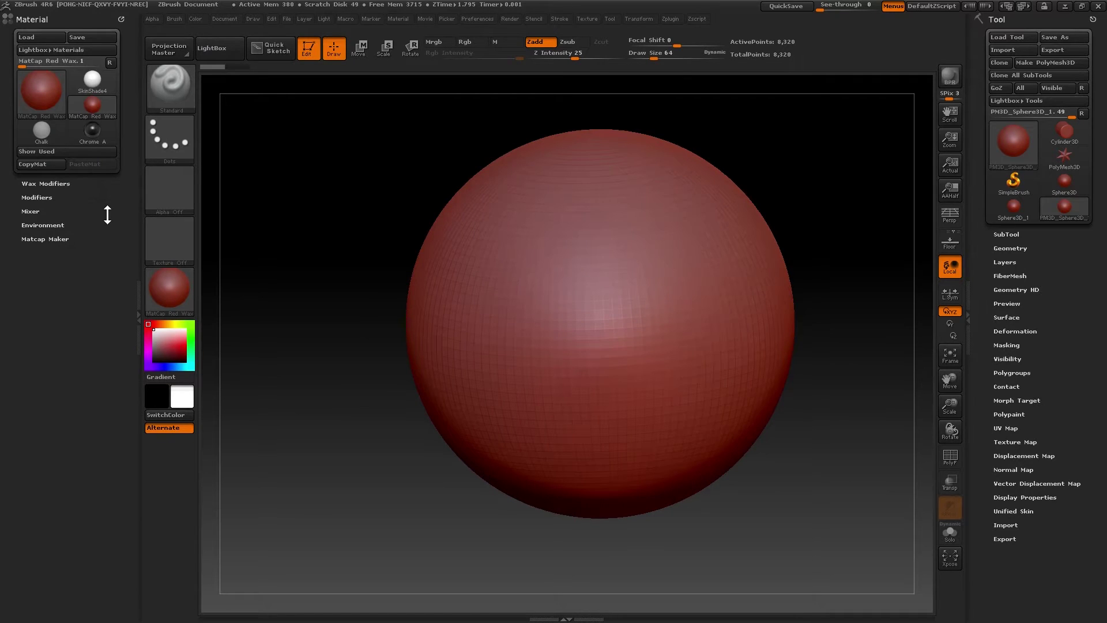
left_click(139, 316)
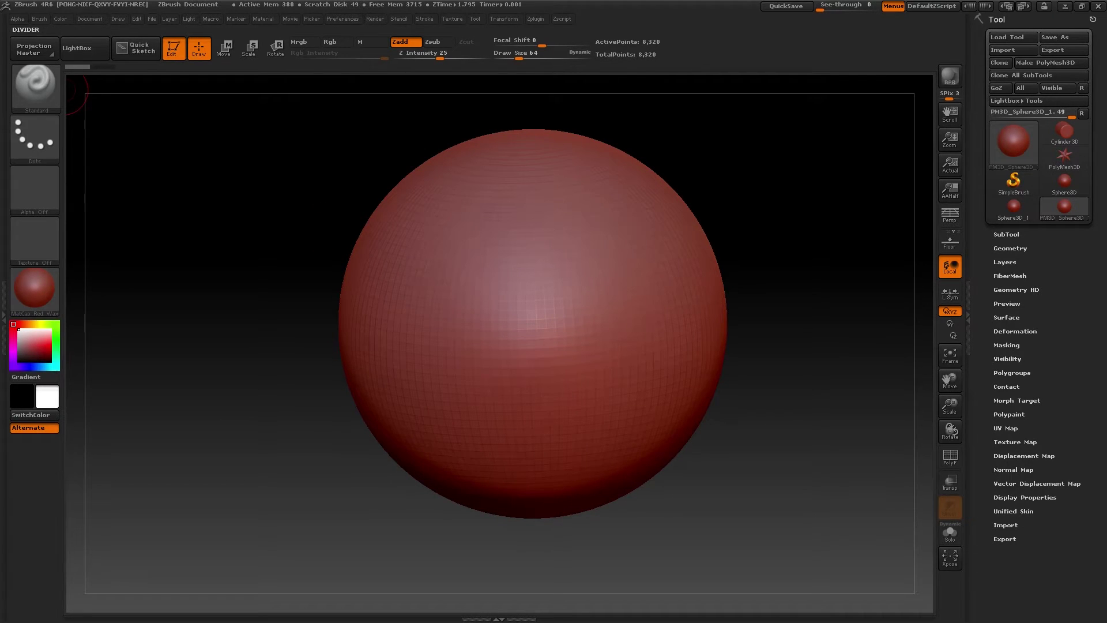
left_click(5, 319)
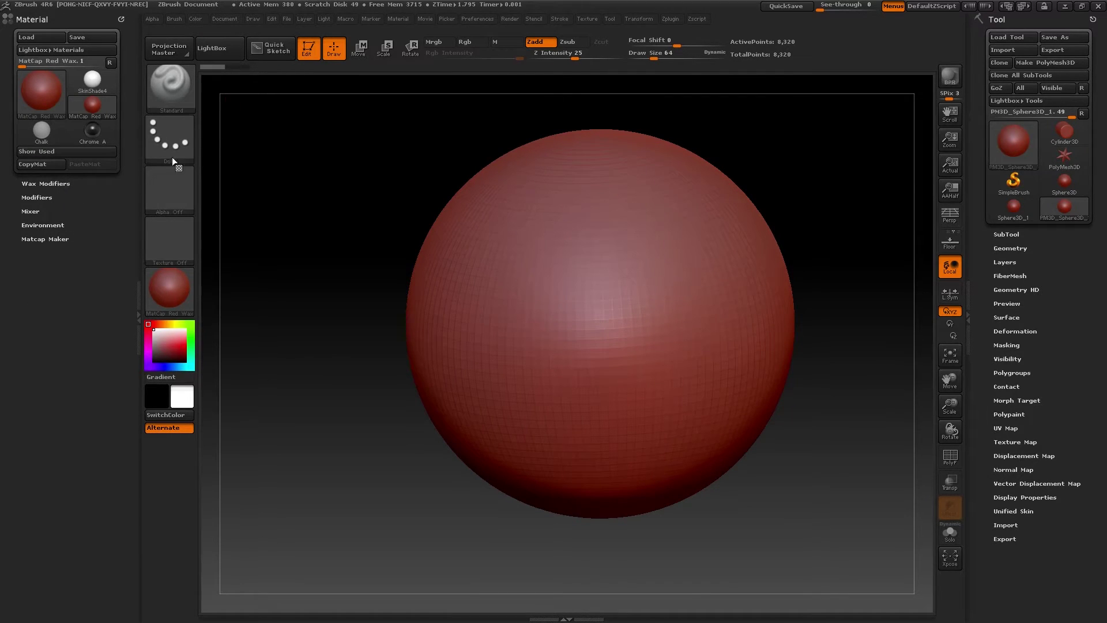
left_click(139, 316)
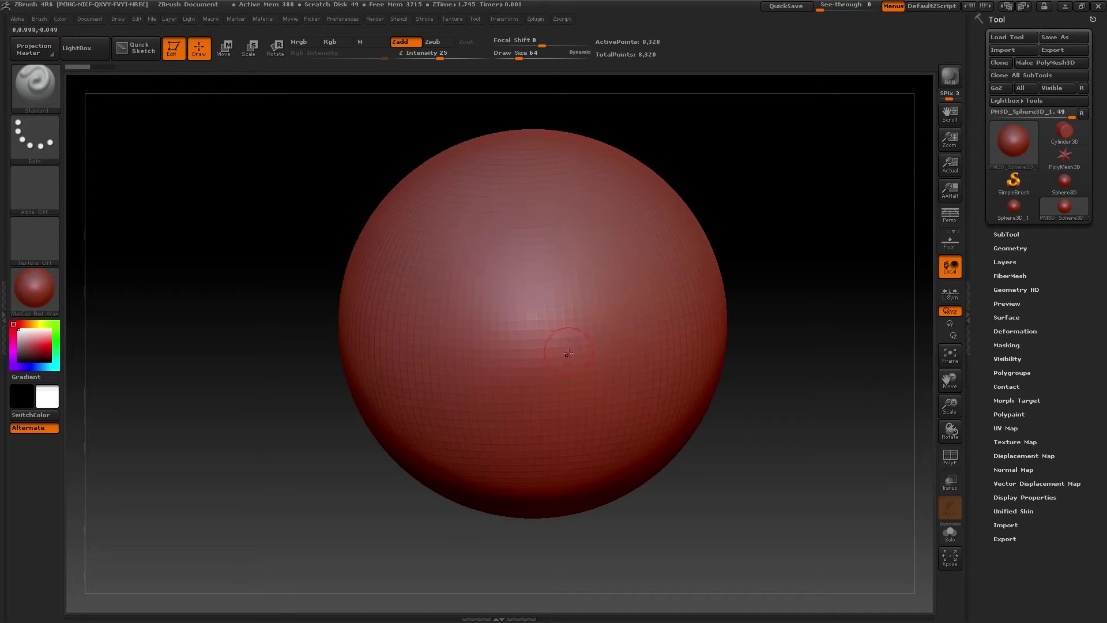
Step: Try mirrored curling strokes with the Standard brush across the front of the sphere, and undo them
mouse_move(563, 351)
left_mouse_down()
mouse_move(545, 323)
mouse_move(449, 268)
mouse_move(439, 326)
mouse_move(404, 337)
mouse_move(456, 354)
mouse_move(363, 315)
mouse_move(560, 350)
left_mouse_up()
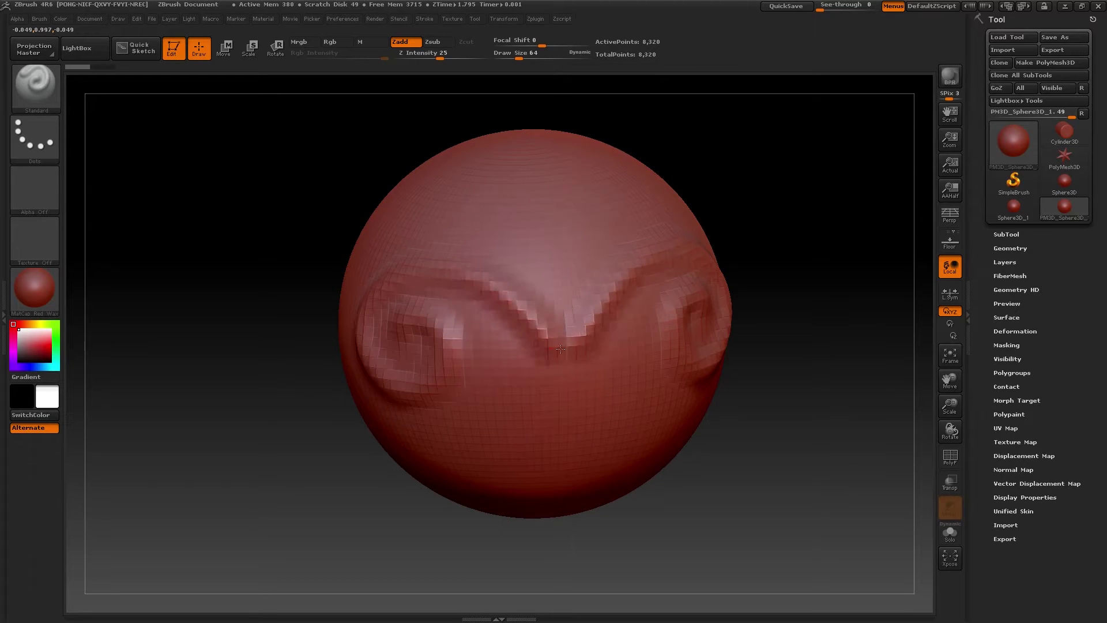
key("ctrl+z")
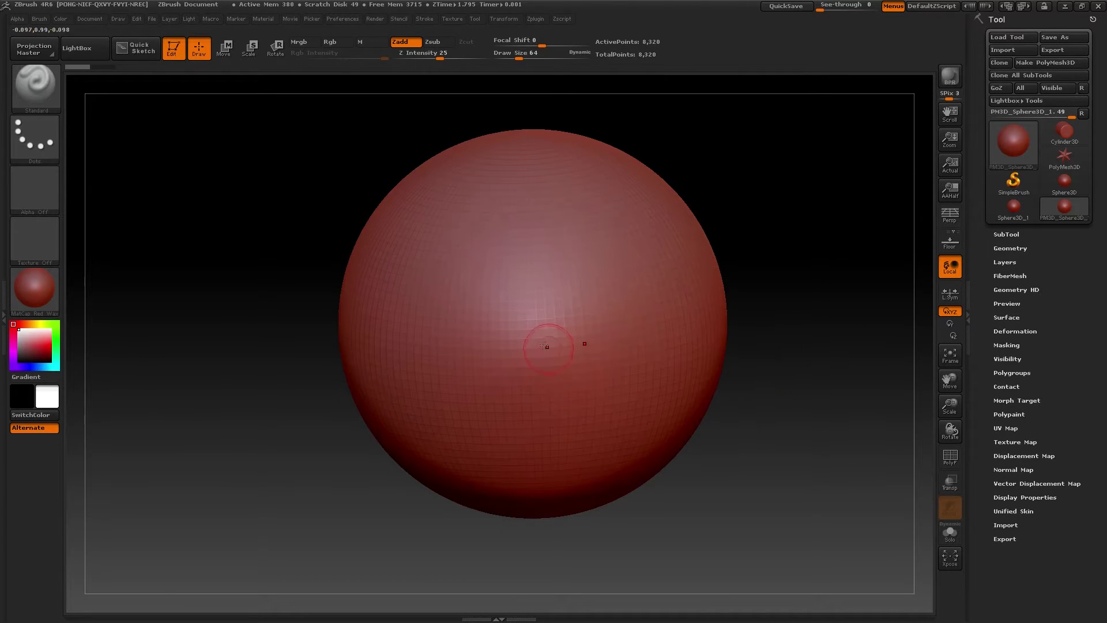
mouse_move(541, 288)
left_mouse_down()
mouse_move(410, 251)
mouse_move(477, 313)
left_mouse_up()
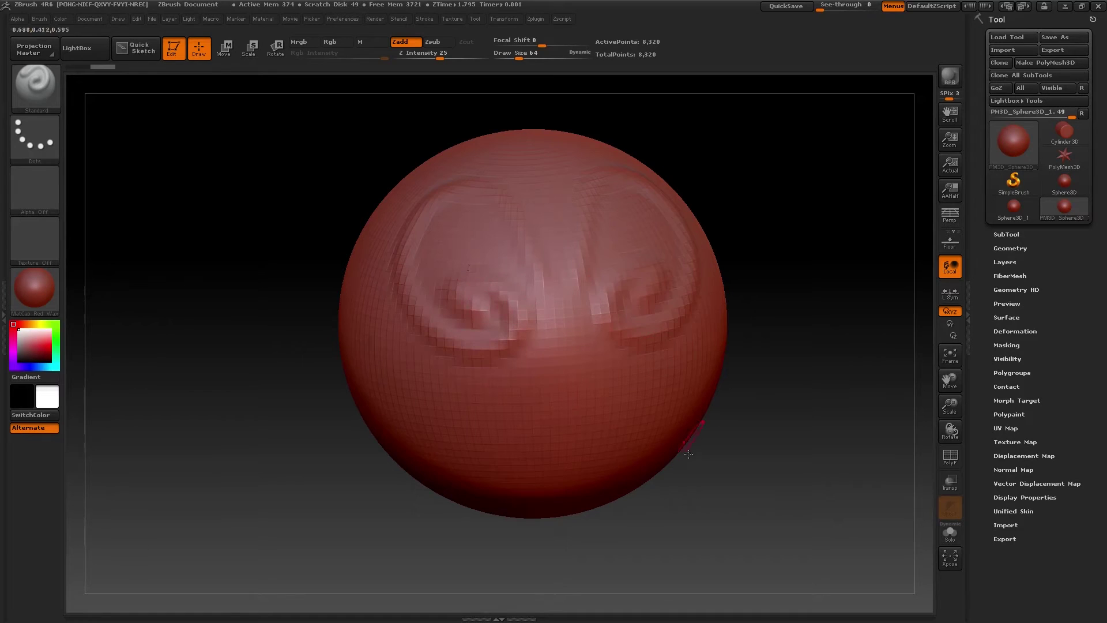
key("ctrl+z")
mouse_move(551, 382)
left_mouse_down()
mouse_move(421, 453)
mouse_move(444, 196)
mouse_move(543, 230)
mouse_move(519, 320)
left_mouse_up()
key("ctrl+z")
Step: Try larger mirrored loop strokes around the middle of the sphere, and undo them
left_click_drag(761, 402, 743, 394)
left_click_drag(298, 509, 303, 482)
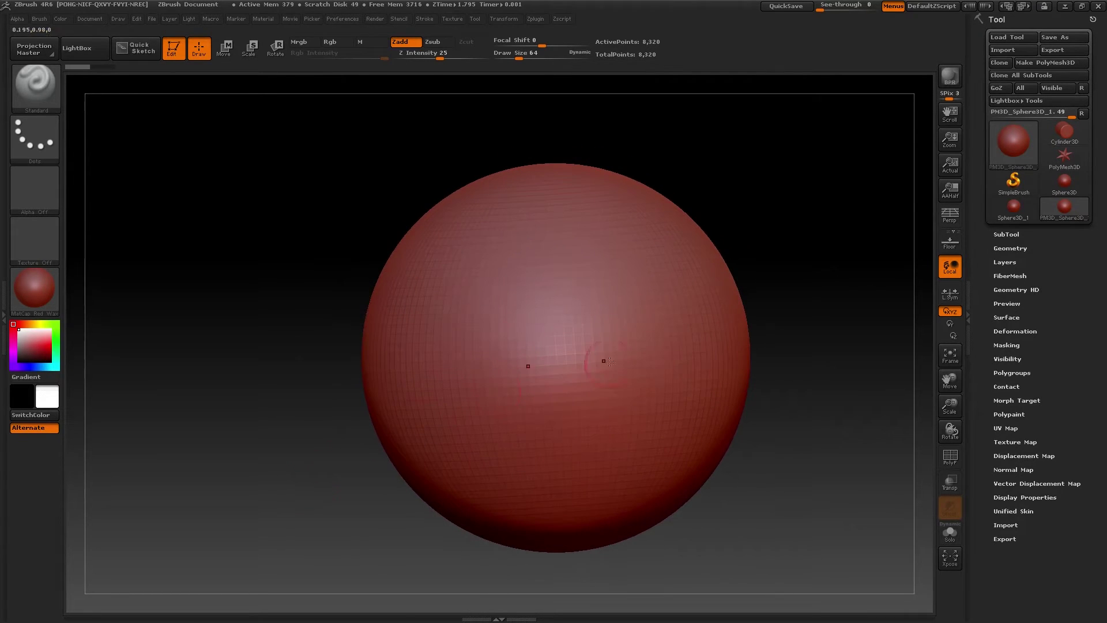
left_click_drag(819, 350, 803, 372)
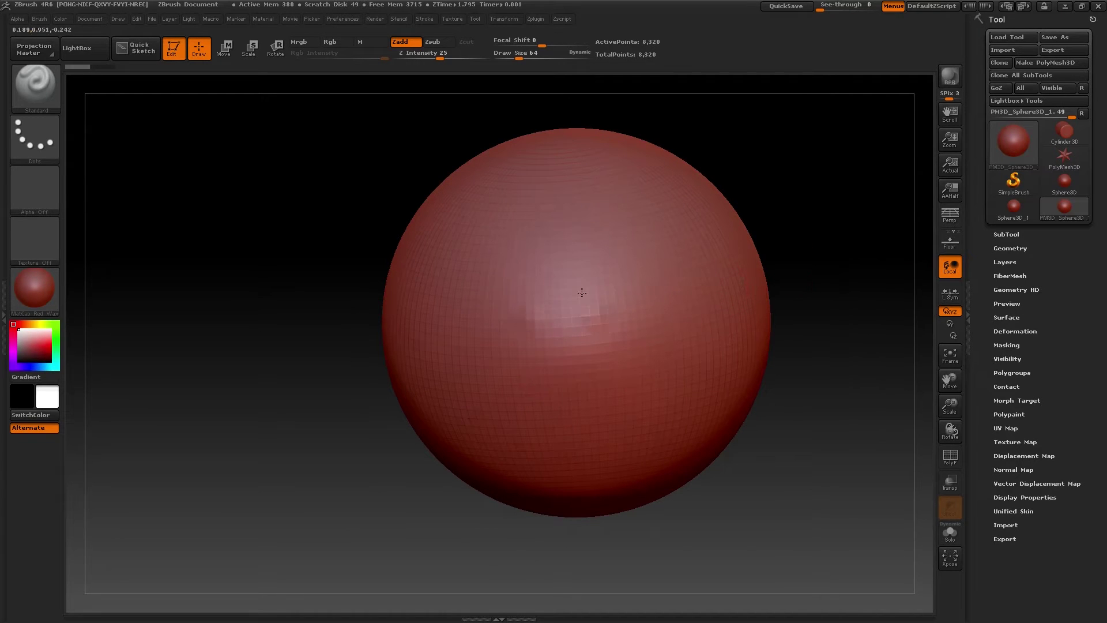
left_click_drag(597, 314, 534, 309)
mouse_move(399, 361)
left_mouse_down()
mouse_move(576, 398)
mouse_move(597, 439)
left_mouse_up()
mouse_move(317, 281)
left_mouse_down()
mouse_move(285, 282)
mouse_move(372, 291)
left_mouse_up()
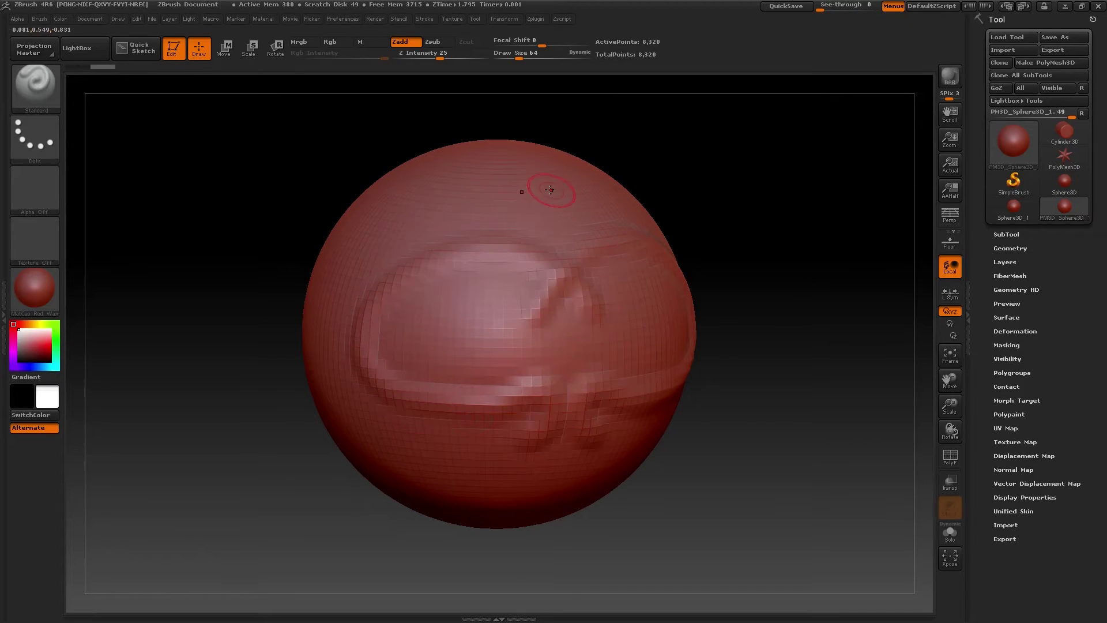
key("ctrl+z")
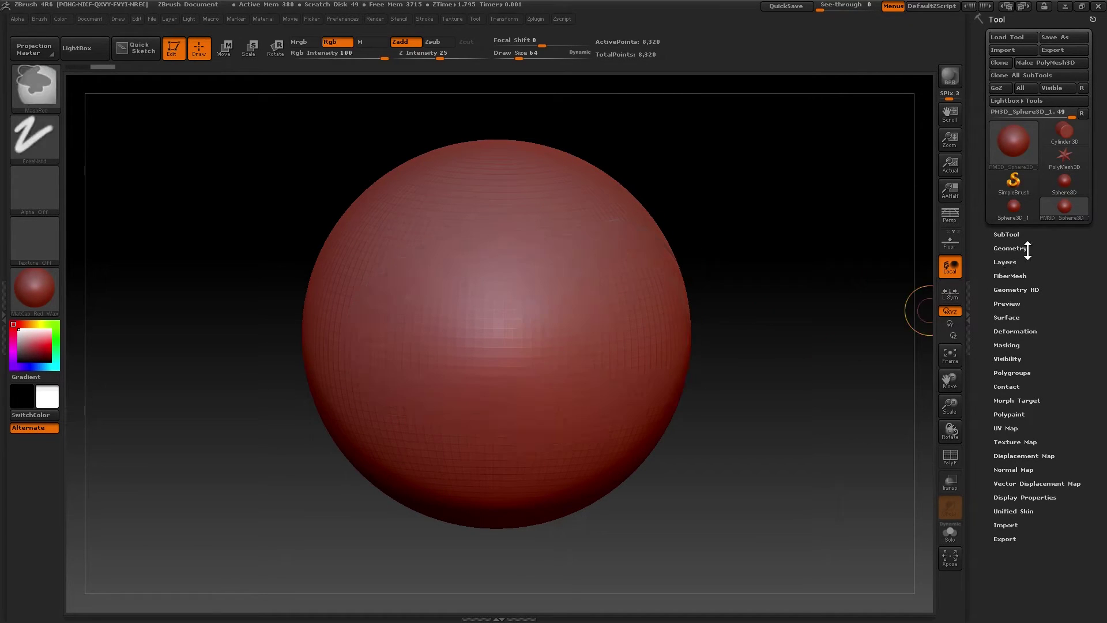
Step: Try dividing the sphere's geometry once and sculpting a mirrored curling stroke on it, and undo both the stroke and the division
left_click(1014, 248)
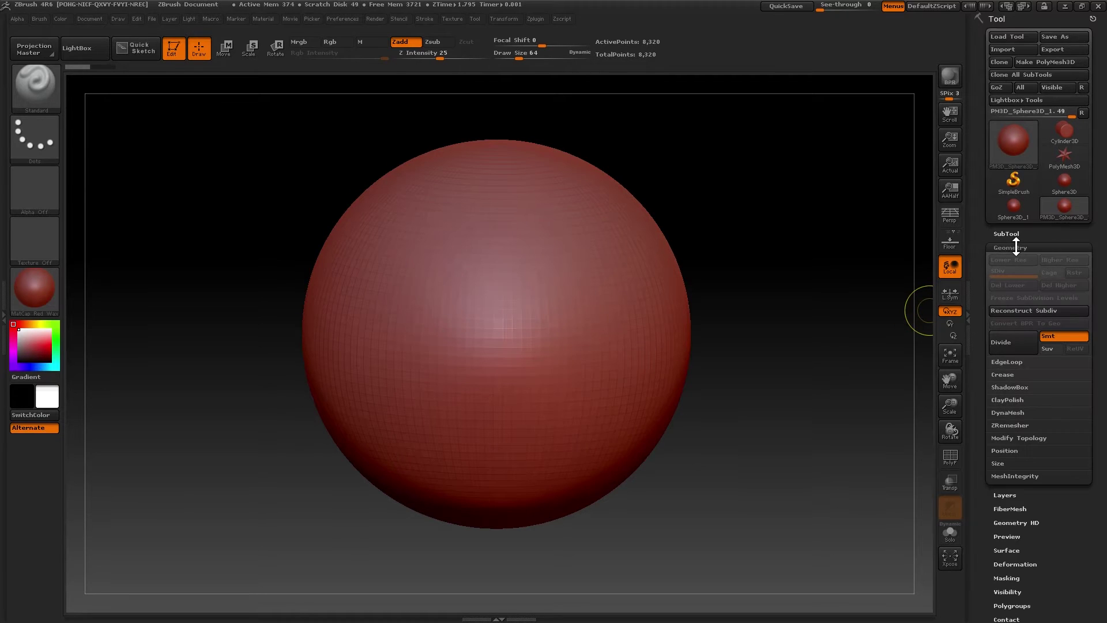
left_click(1005, 343)
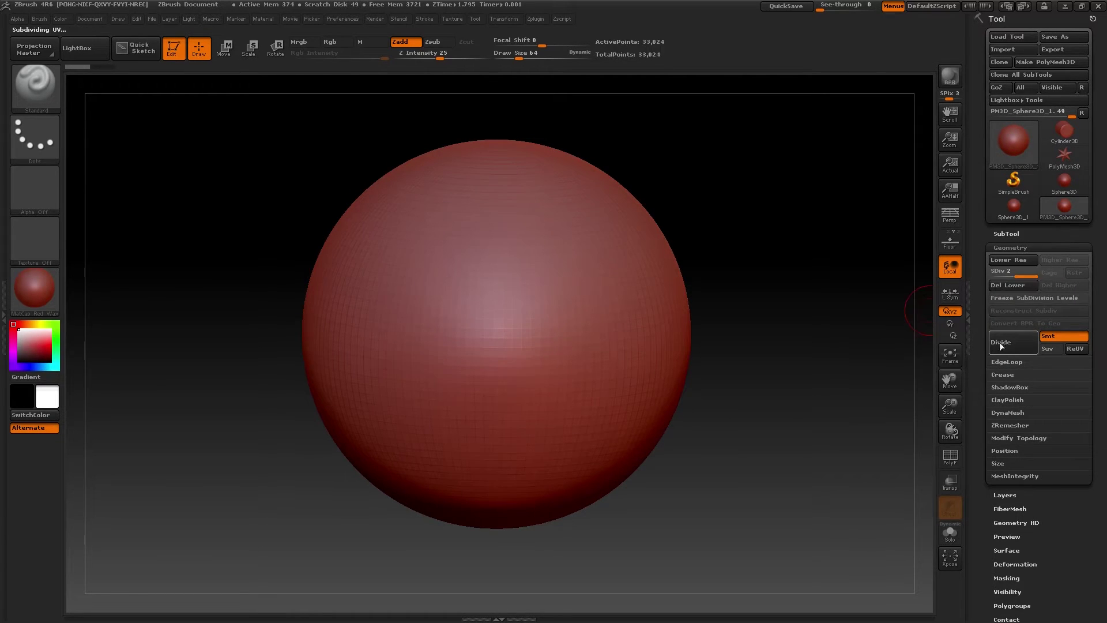
mouse_move(494, 339)
left_mouse_down()
mouse_move(395, 305)
mouse_move(380, 392)
mouse_move(454, 470)
mouse_move(380, 461)
mouse_move(403, 432)
left_mouse_up()
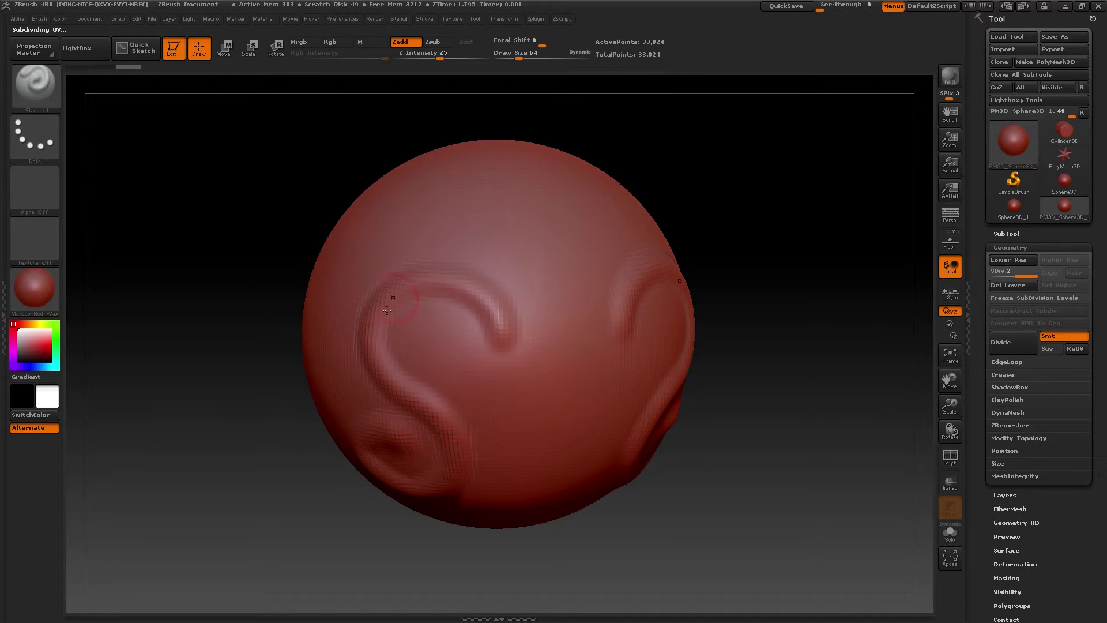
key("ctrl+z")
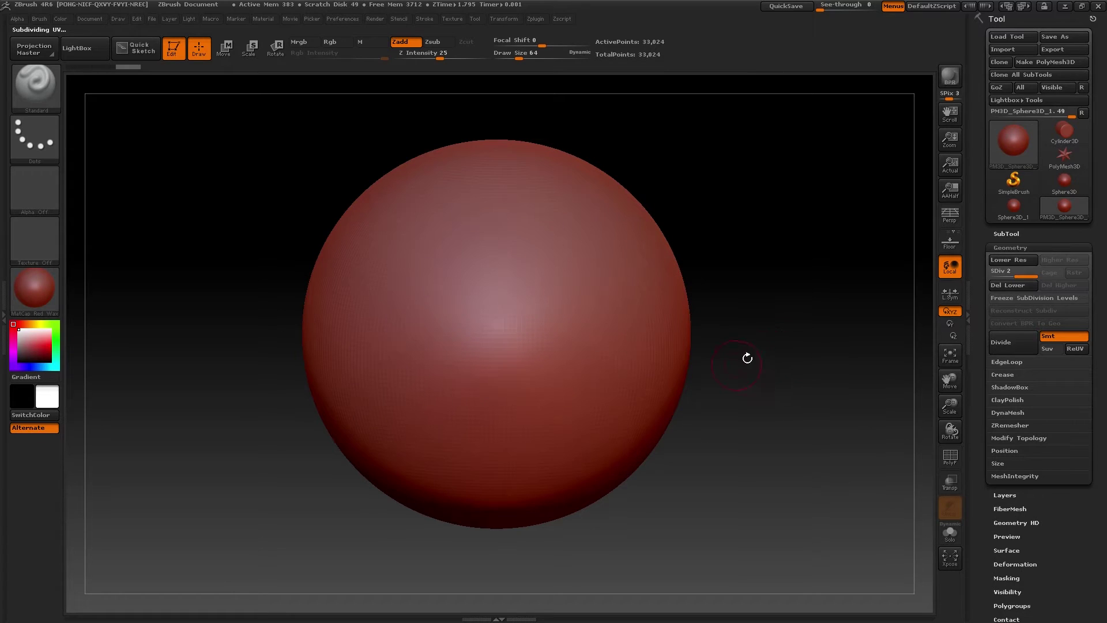
key("ctrl+z")
key("ctrl+z")
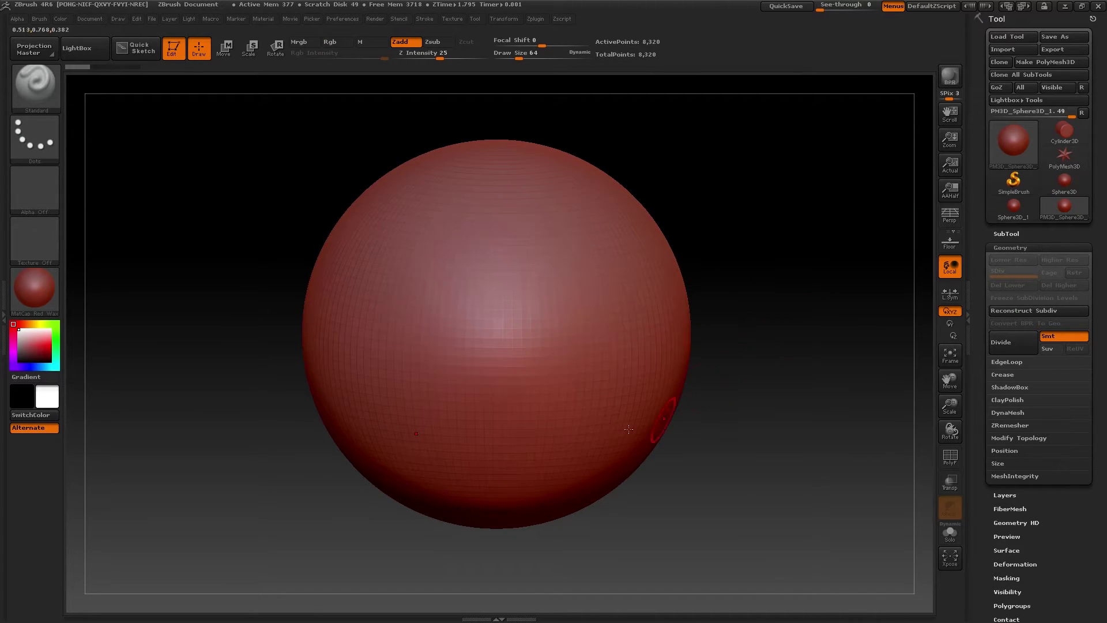
Step: Convert the sphere to a DynaMesh at resolution 128 in the geometry settings
left_click_drag(254, 463, 275, 417)
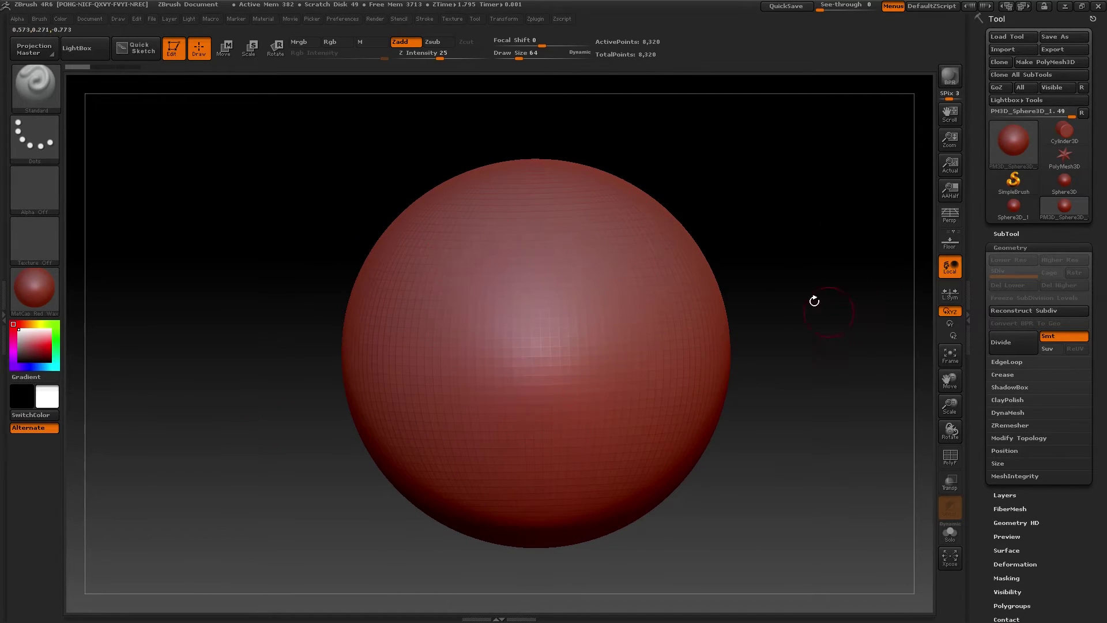
left_click(1008, 412)
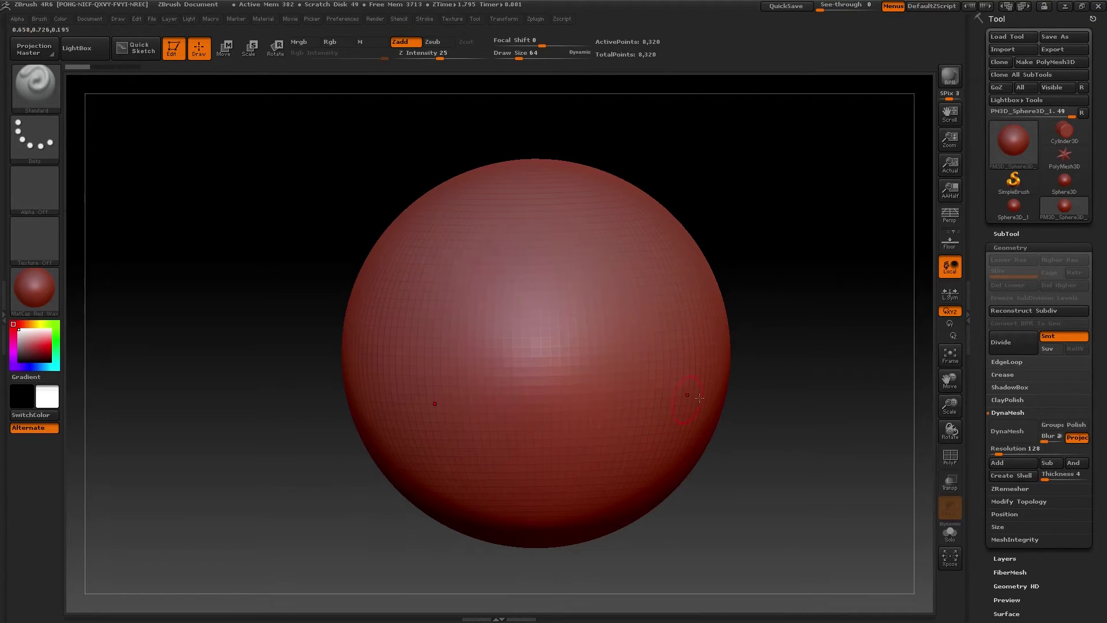
left_click(1008, 431)
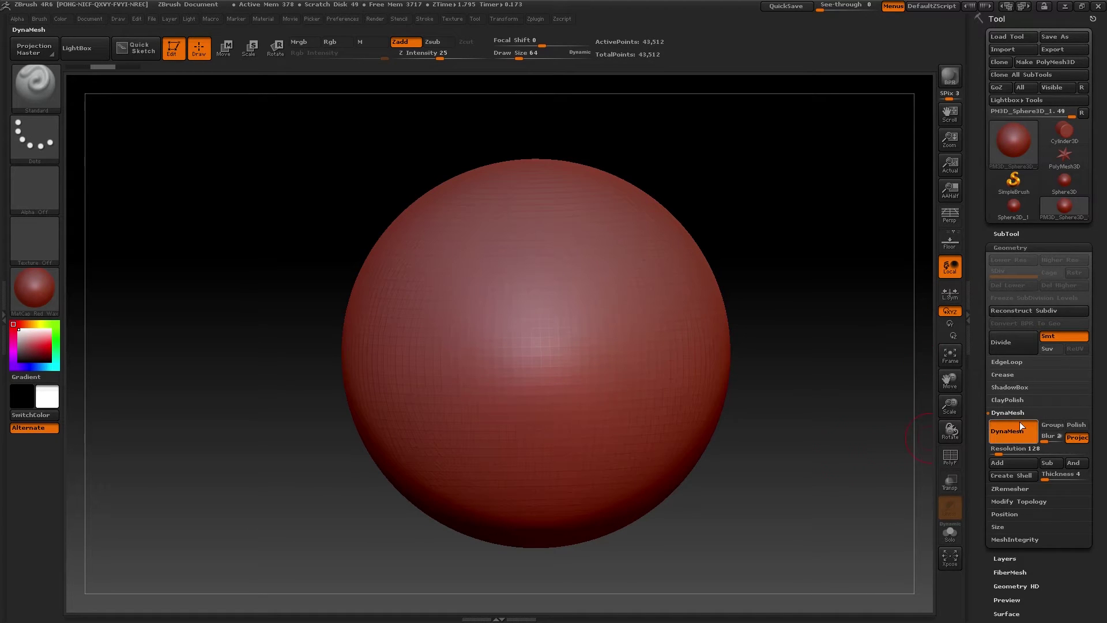
Step: Divide the DynaMesh sphere three times, up to subdivision level 4
left_click(1009, 344)
left_click(1008, 345)
left_click(1009, 344)
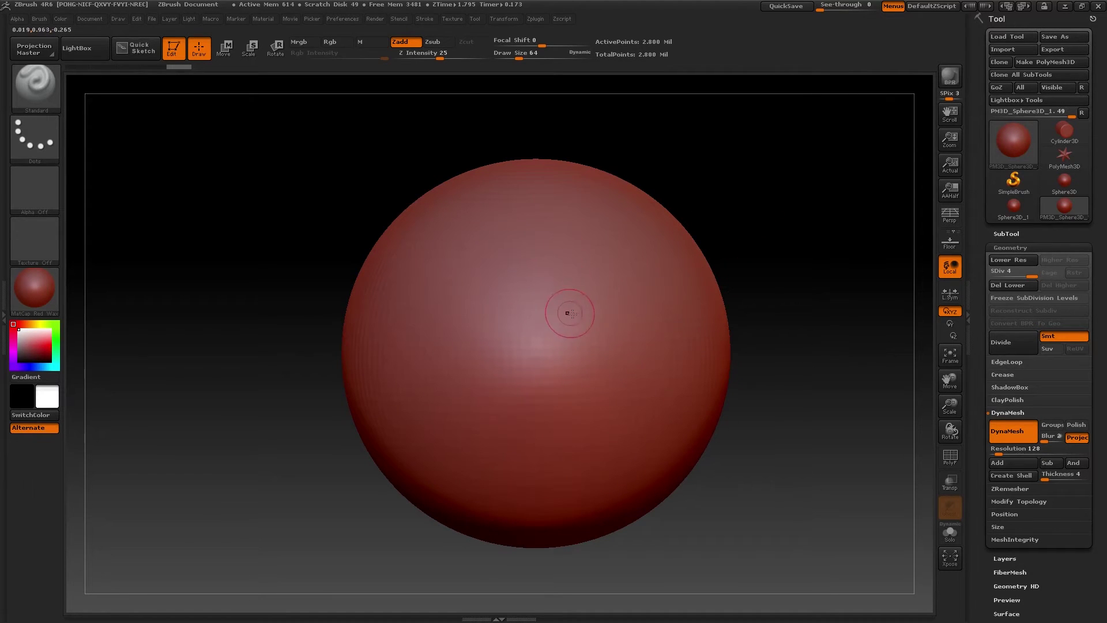
Step: Try mirrored swirls, dense winding lines and loops with the Standard brush on the subdivided sphere, undoing each attempt
mouse_move(571, 310)
left_mouse_down()
mouse_move(482, 245)
mouse_move(407, 320)
mouse_move(519, 421)
mouse_move(430, 482)
mouse_move(463, 417)
mouse_move(488, 436)
left_mouse_up()
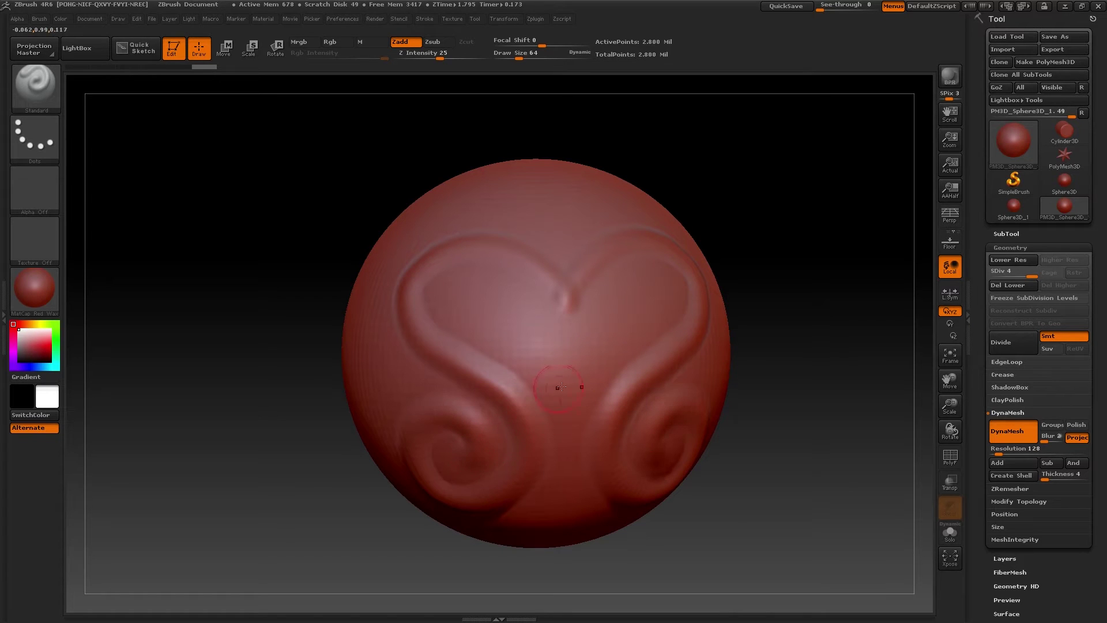
key("ctrl+z")
mouse_move(501, 311)
left_mouse_down()
mouse_move(508, 381)
mouse_move(542, 479)
mouse_move(368, 321)
mouse_move(554, 214)
mouse_move(473, 216)
mouse_move(432, 254)
mouse_move(543, 368)
mouse_move(462, 467)
mouse_move(449, 427)
mouse_move(570, 380)
mouse_move(571, 427)
mouse_move(514, 380)
mouse_move(555, 394)
left_mouse_up()
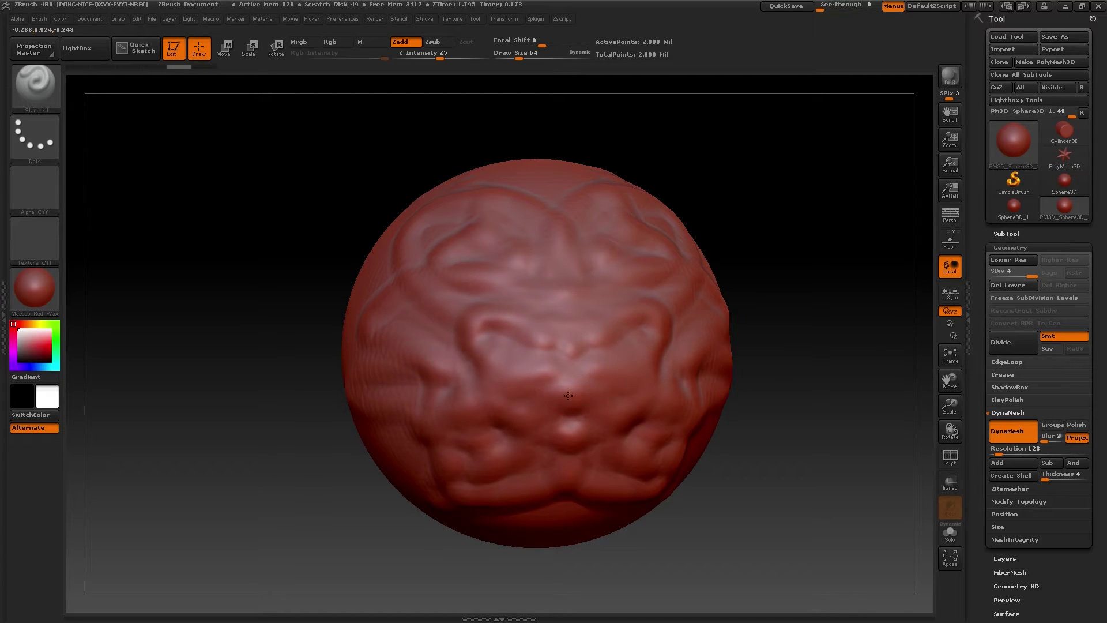
key("ctrl+z")
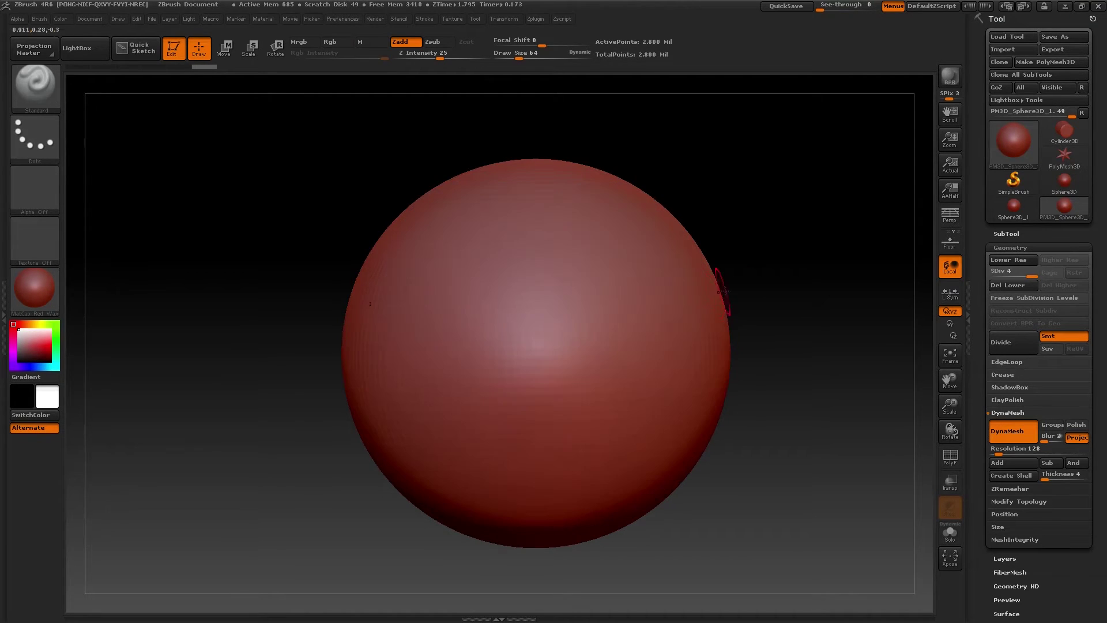
key("ctrl+z")
mouse_move(534, 311)
left_mouse_down()
mouse_move(453, 288)
mouse_move(389, 355)
left_mouse_up()
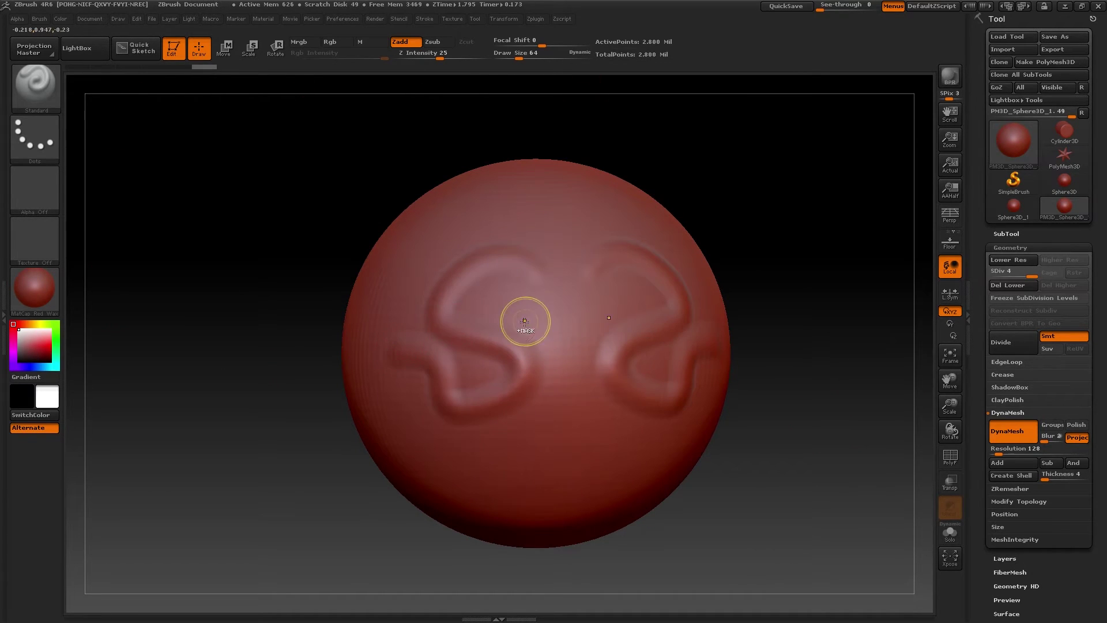
key("ctrl+z")
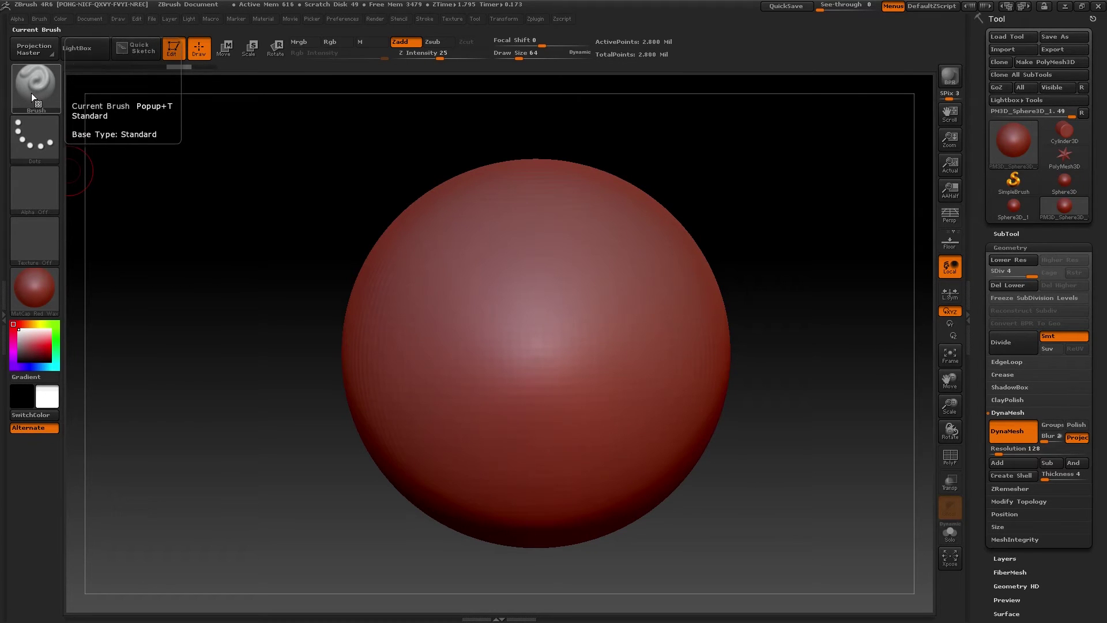
Step: Remesh the subdivided sphere with DynaMesh at resolution 128
left_click(32, 91)
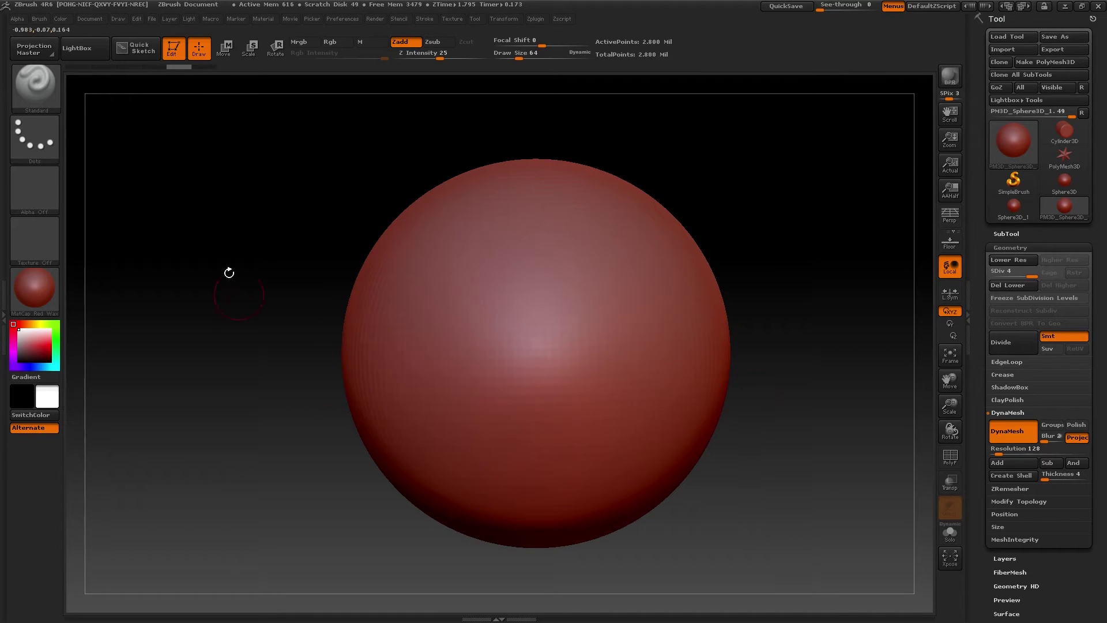
left_click_drag(221, 332, 181, 385)
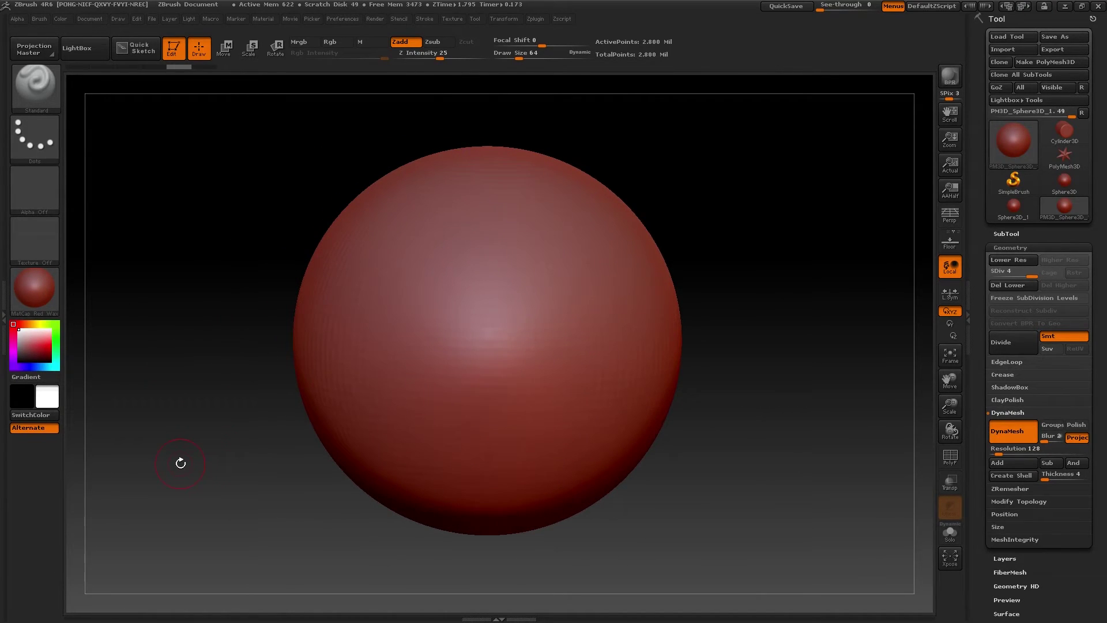
mouse_move(177, 465)
left_mouse_down()
mouse_move(175, 483)
mouse_move(195, 440)
mouse_move(167, 469)
mouse_move(179, 481)
mouse_move(196, 464)
mouse_move(170, 454)
left_mouse_up()
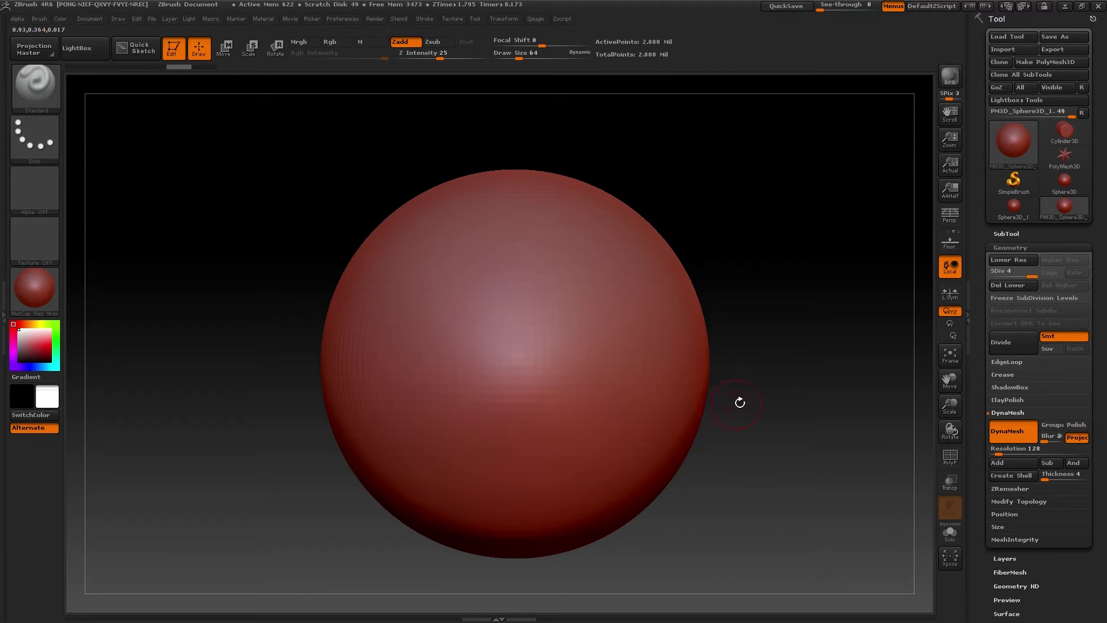
mouse_move(754, 397)
left_mouse_down()
mouse_move(724, 352)
mouse_move(675, 406)
mouse_move(649, 411)
mouse_move(741, 346)
mouse_move(738, 369)
mouse_move(864, 368)
mouse_move(784, 375)
mouse_move(773, 408)
left_mouse_up()
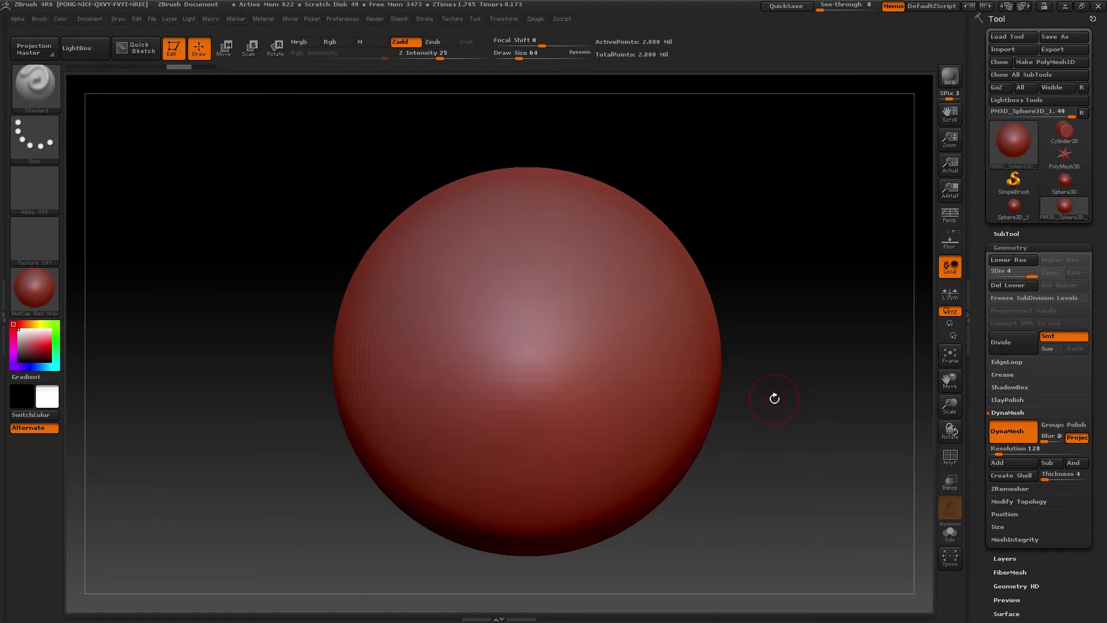
key("ctrl")
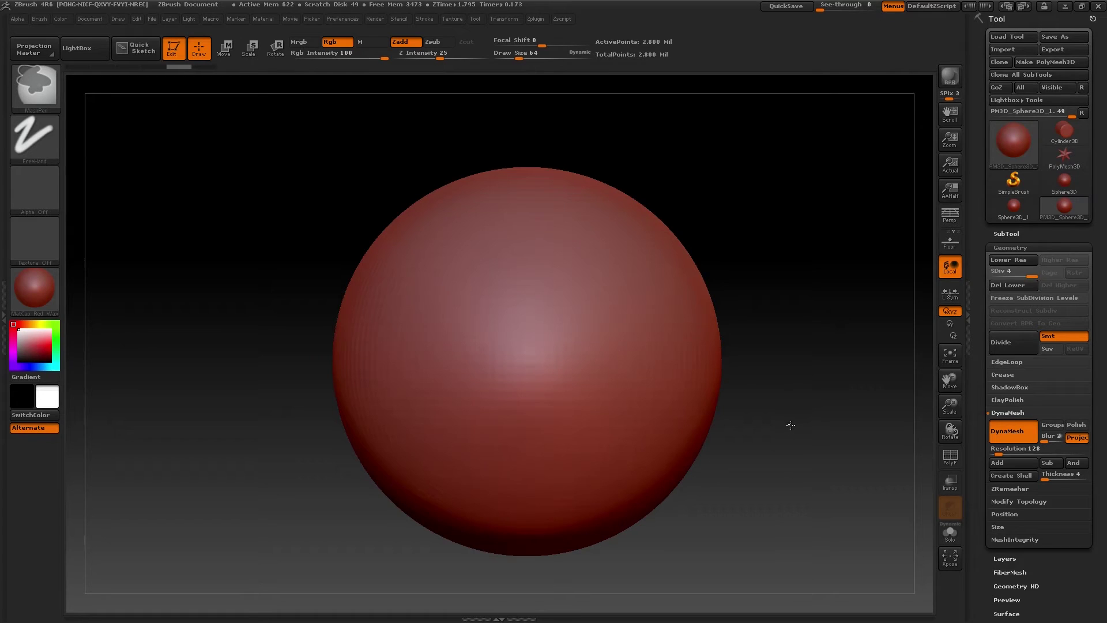
left_click_drag(793, 428, 802, 428, "ctrl")
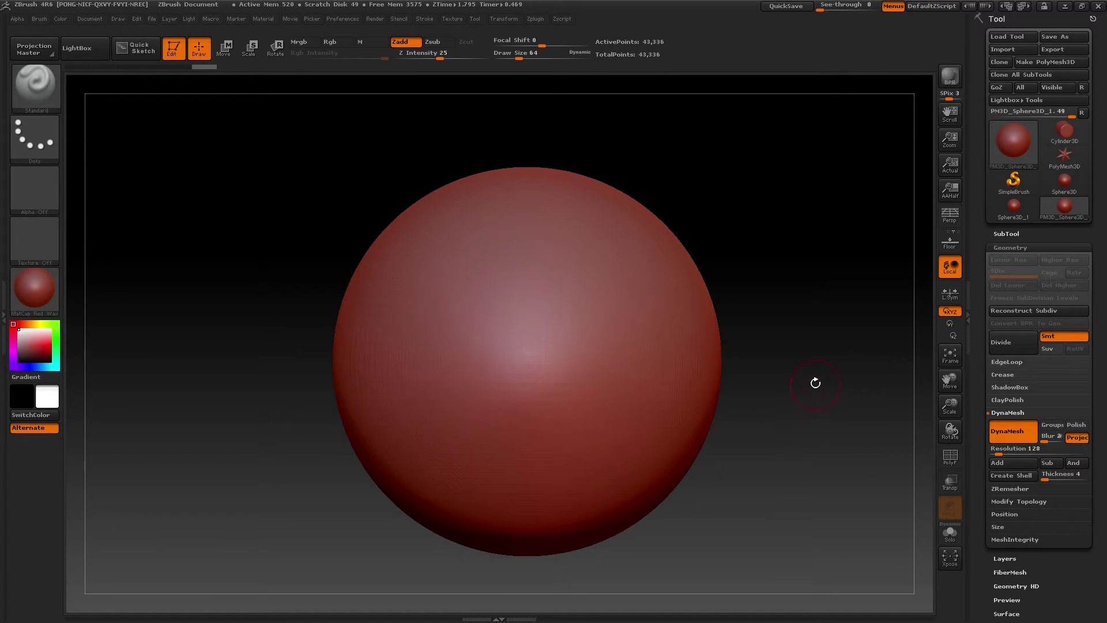
Step: Try masking the lower half of the sphere with a rectangular mask, and clear the mask
key("ctrl")
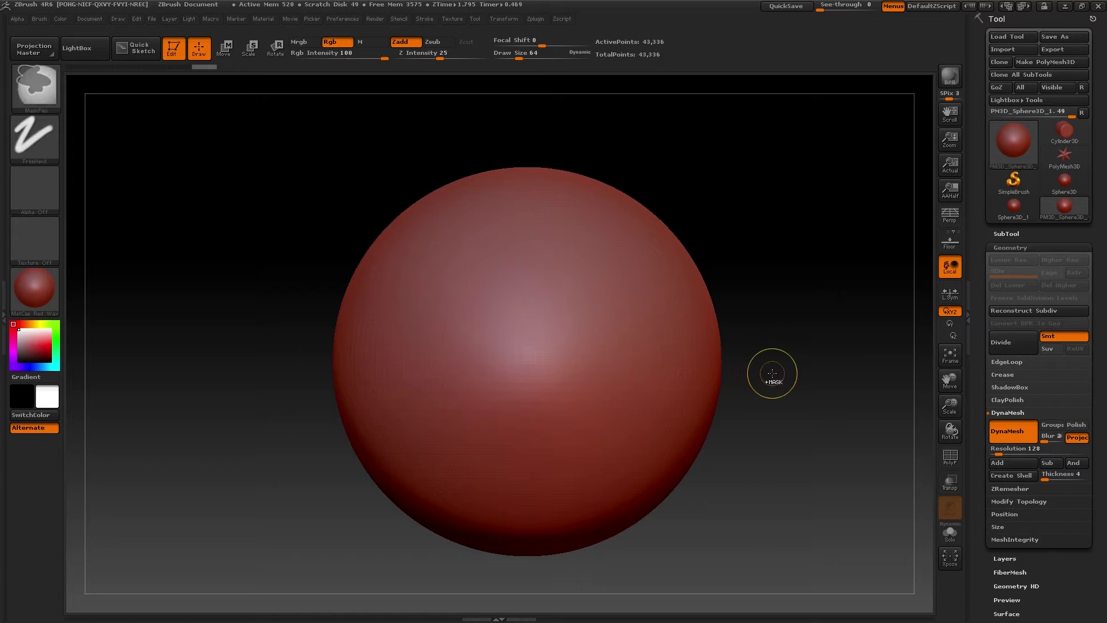
right_click_drag(777, 371, 772, 371, "ctrl")
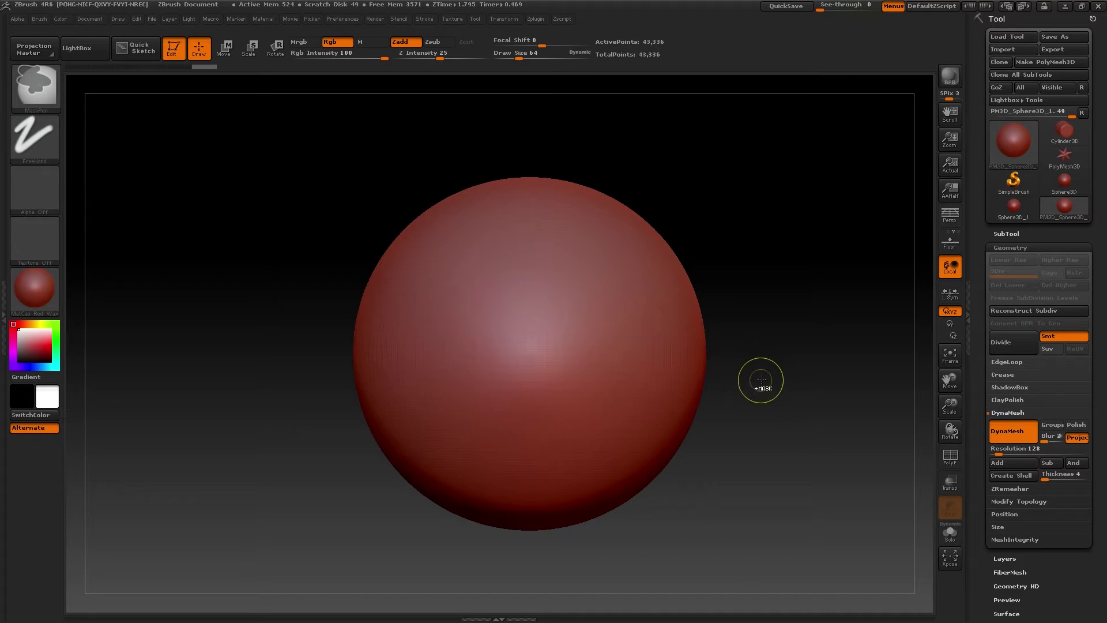
mouse_move(756, 398)
right_mouse_down("ctrl")
mouse_move(763, 407)
mouse_move(760, 370)
mouse_move(764, 415)
mouse_move(725, 373)
mouse_move(726, 345)
mouse_move(764, 401)
right_mouse_up("ctrl")
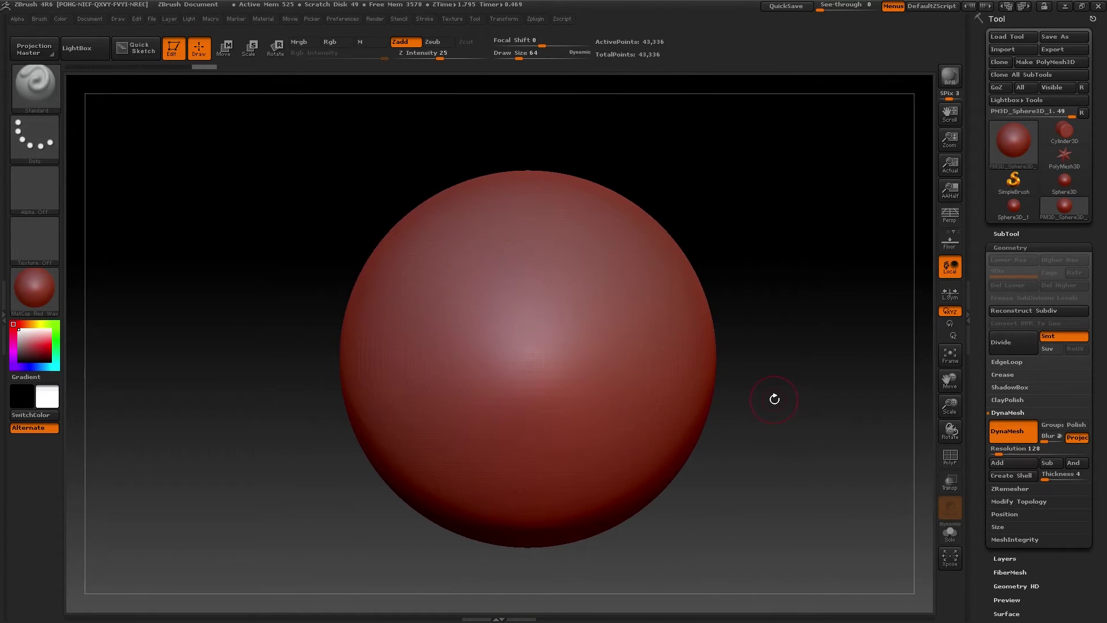
key("ctrl")
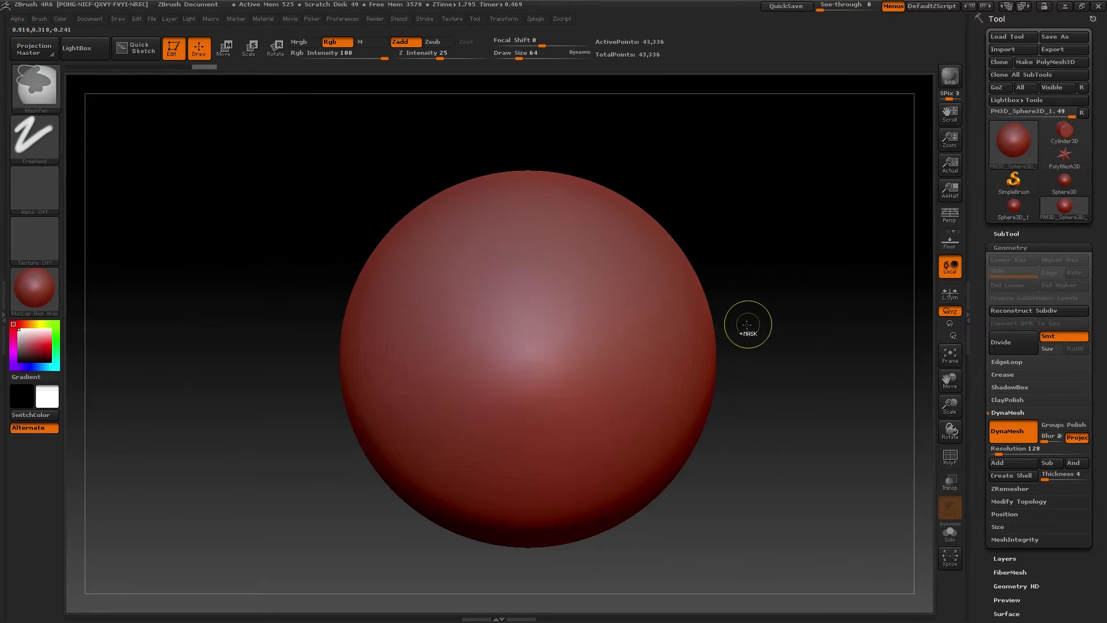
left_click_drag(746, 323, 337, 582, "ctrl")
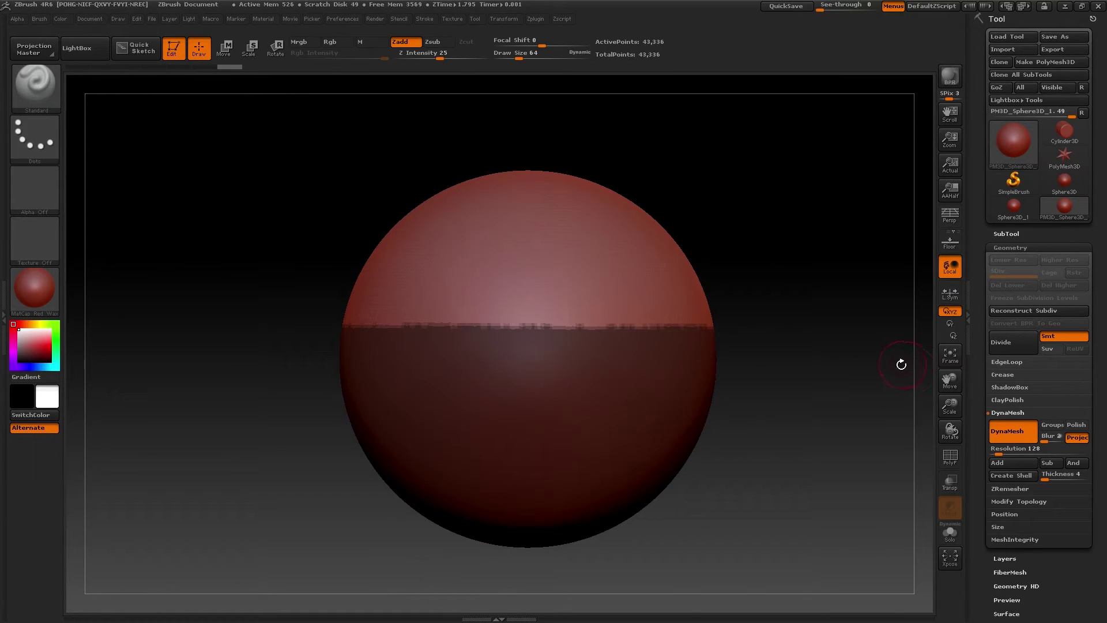
left_click_drag(776, 388, 753, 392)
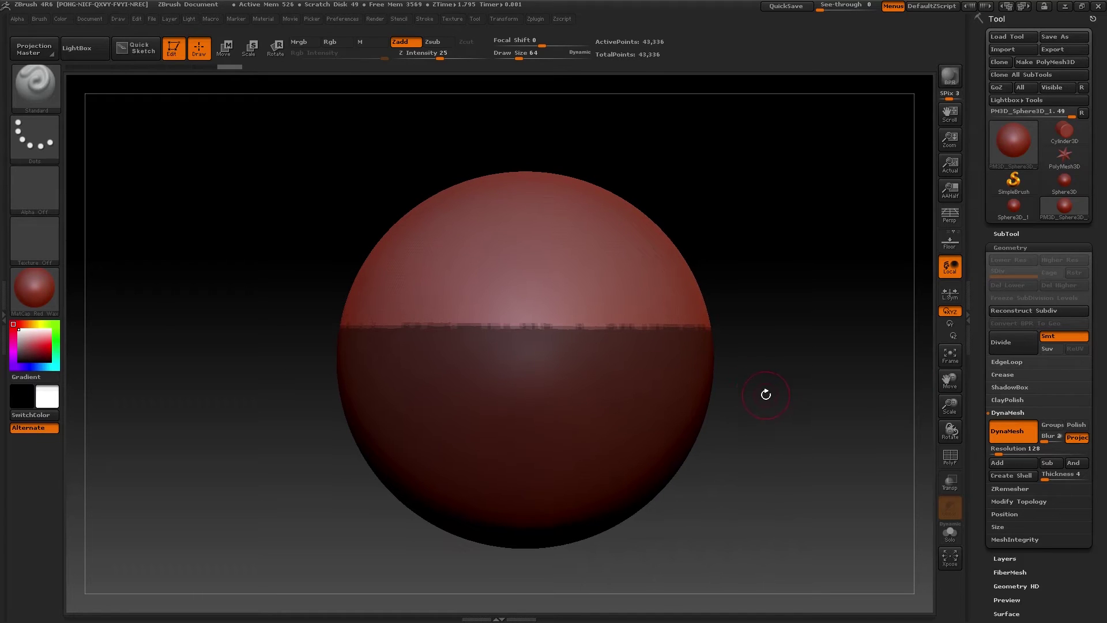
left_click(750, 376, "ctrl")
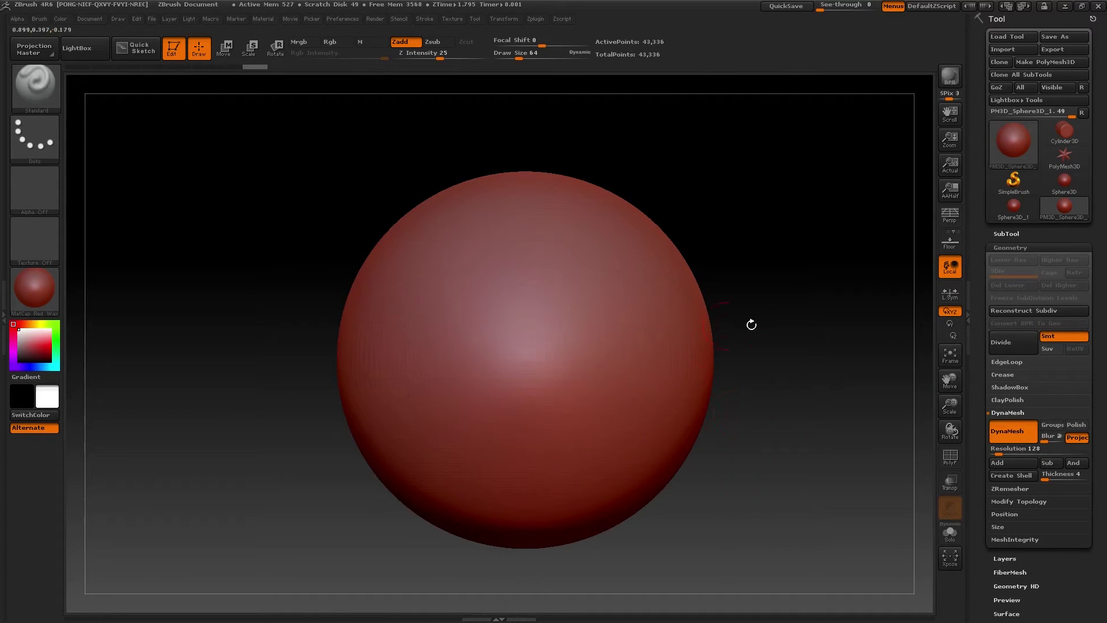
Step: Practise zooming and panning around the sphere, and frame it in the canvas after moving it partly out of view
key("ctrl")
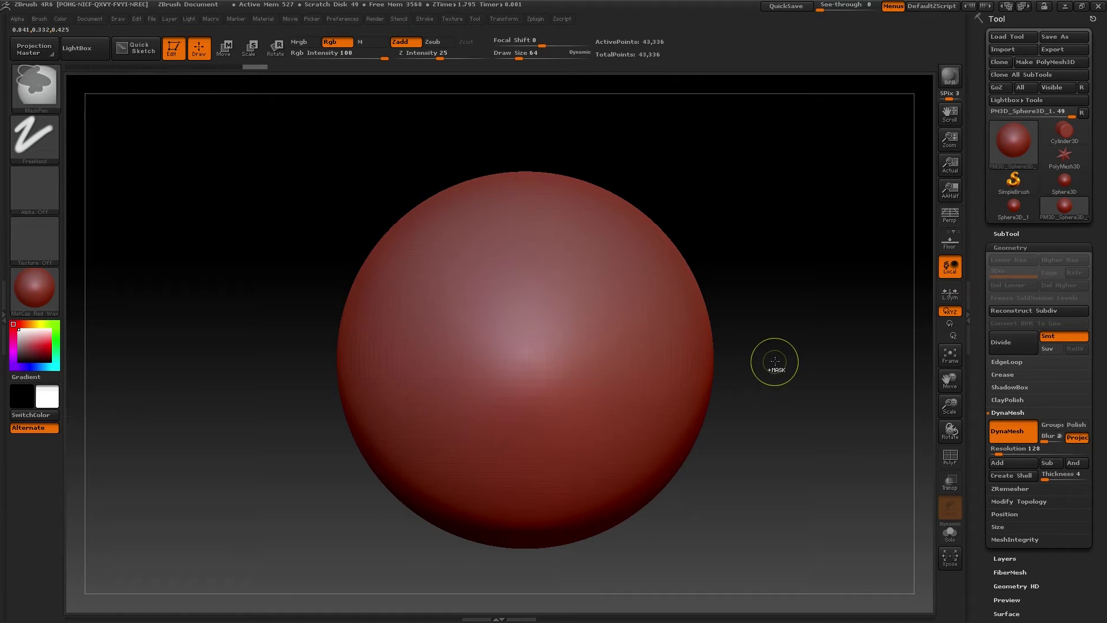
mouse_move(771, 357)
right_mouse_down("ctrl")
mouse_move(768, 383)
mouse_move(750, 323)
mouse_move(773, 381)
mouse_move(781, 366)
mouse_move(756, 329)
mouse_move(768, 366)
mouse_move(744, 344)
mouse_move(792, 365)
mouse_move(769, 356)
right_mouse_up("ctrl")
right_click_drag(728, 399, 784, 397, "alt")
right_click_drag(807, 358, 803, 355, "alt")
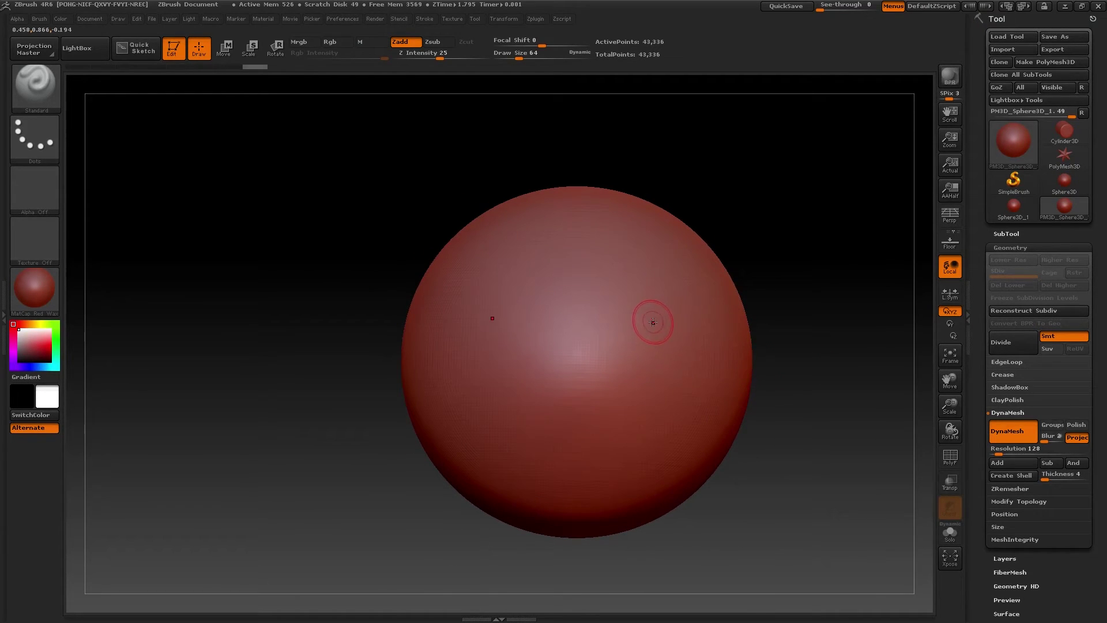
right_click_drag(799, 326, 1081, 564, "alt")
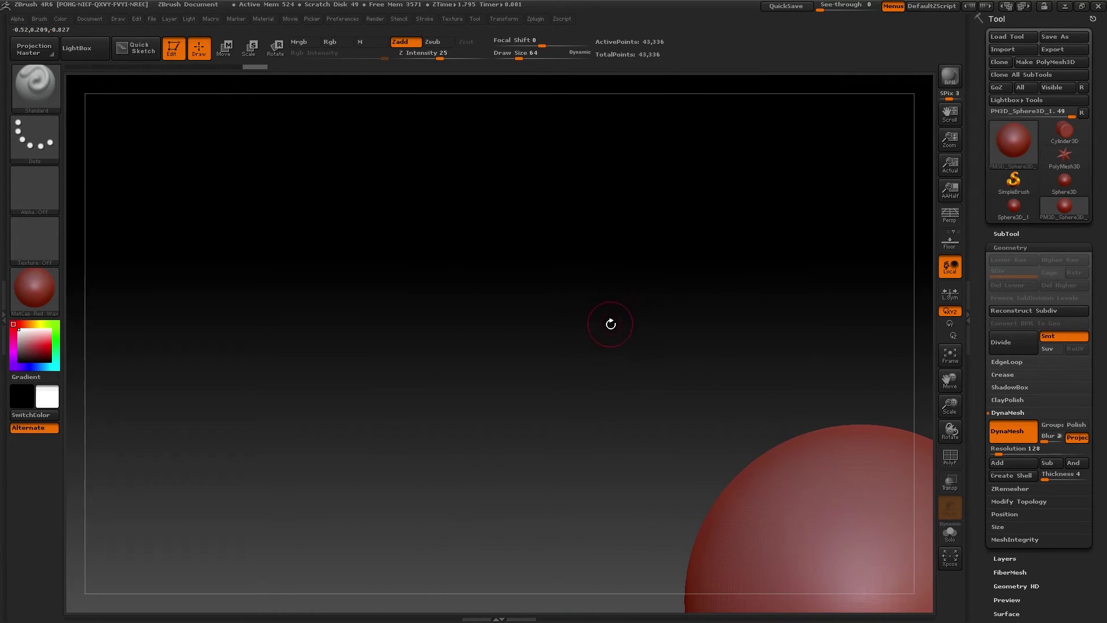
key("f")
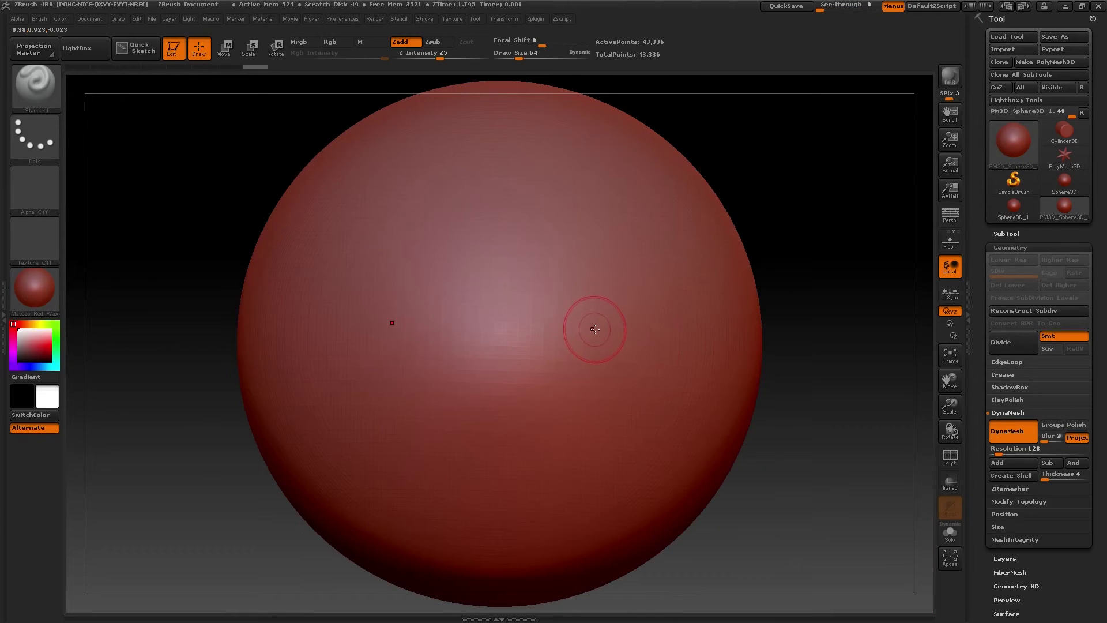
left_click_drag(796, 383, 802, 372, "alt")
right_click_drag(727, 333, 715, 294, "ctrl")
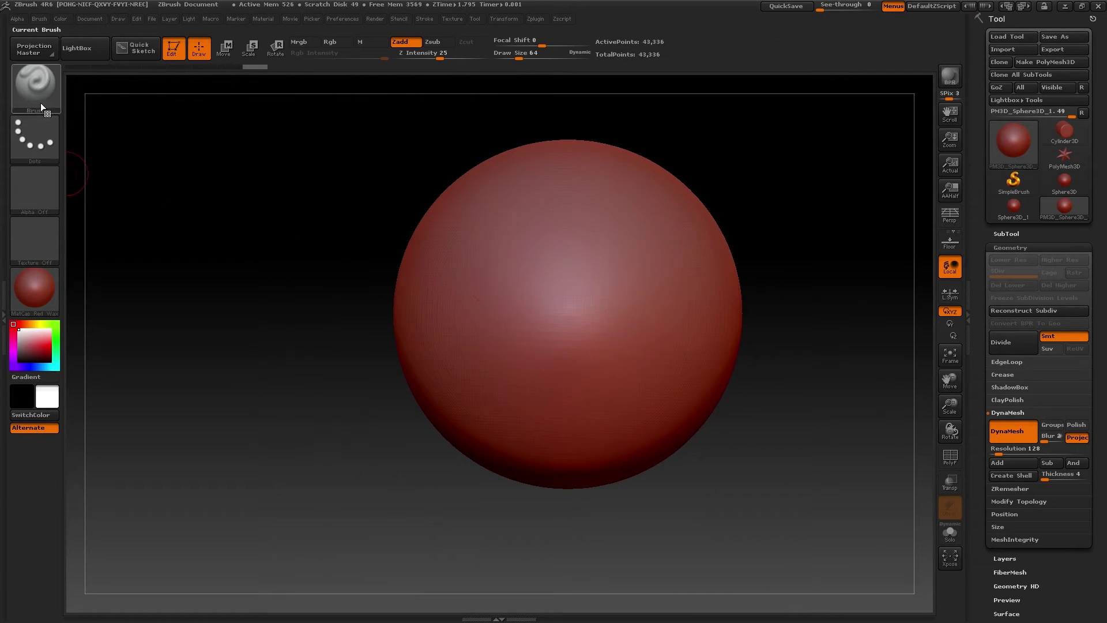
Step: Choose the ClayBuildup brush as the sculpting brush
left_click(33, 89)
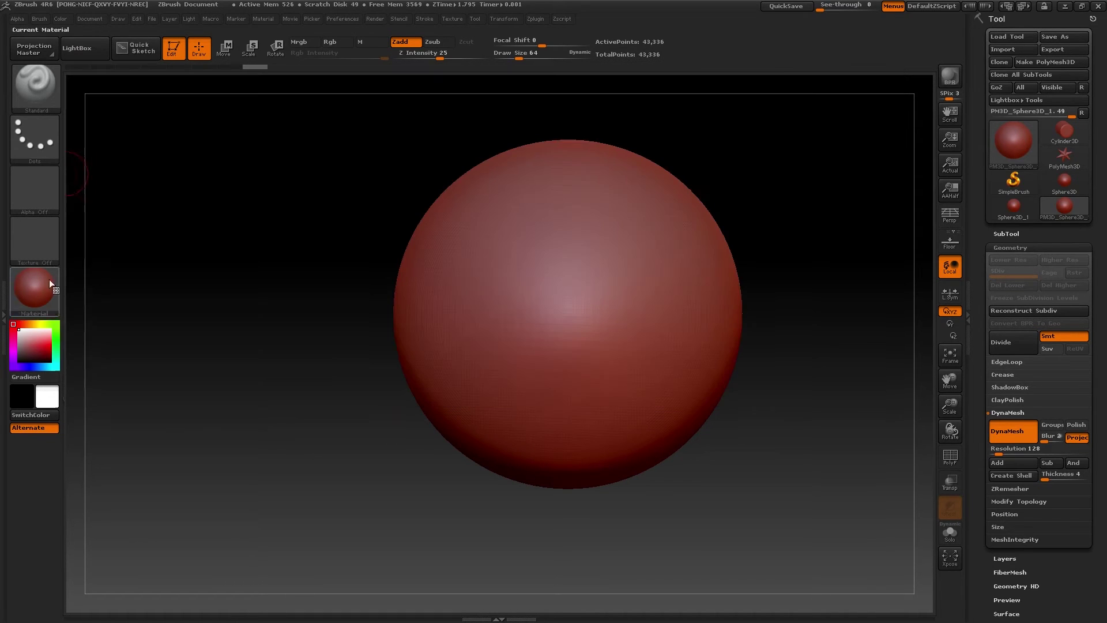
left_click(45, 98)
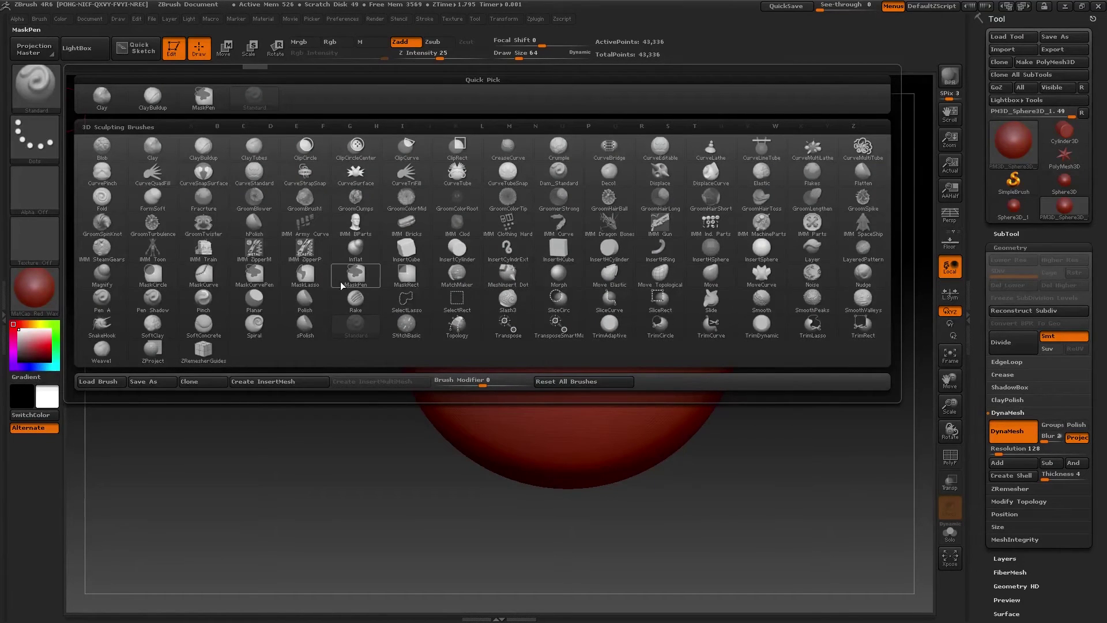
left_click(205, 154)
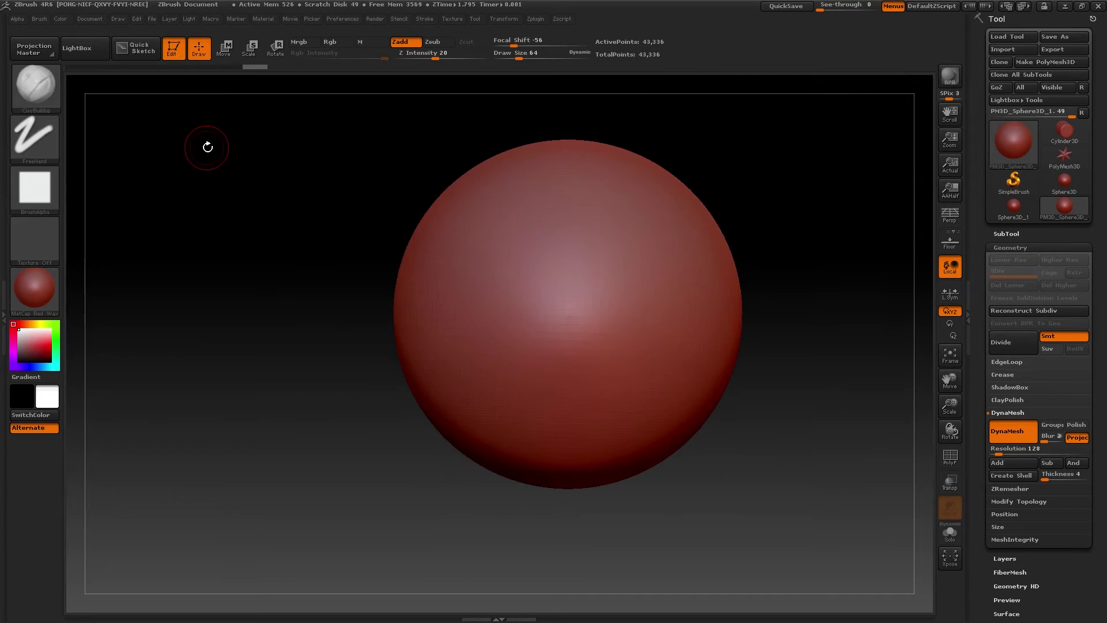
Step: Try a short vertical stroke with the Standard brush on the front of the sphere, and undo it
left_click(43, 88)
left_click(261, 97)
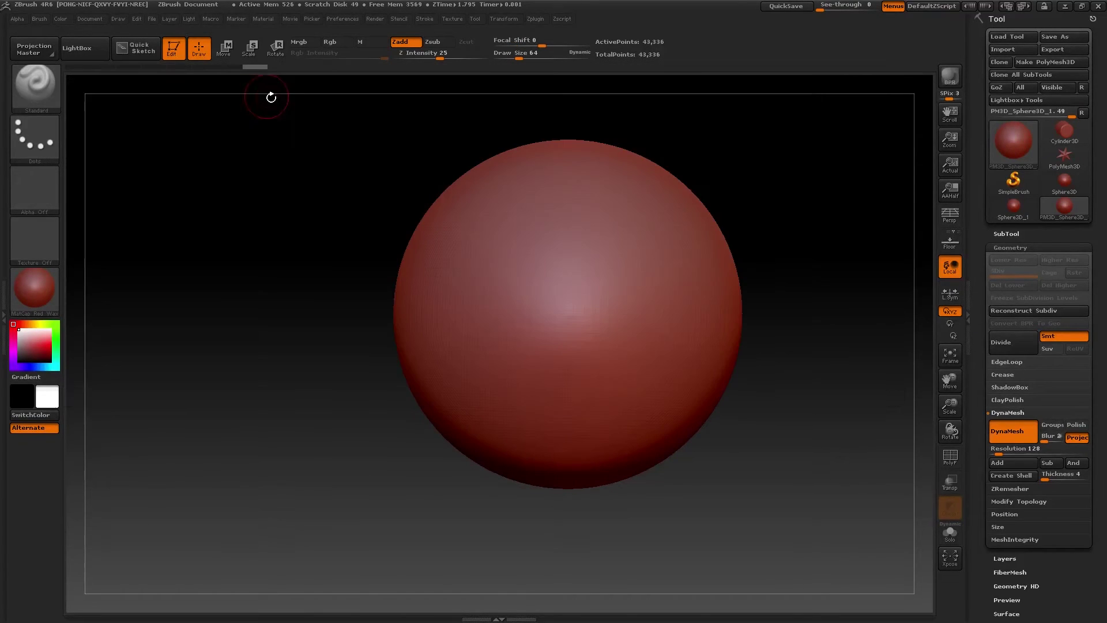
mouse_move(545, 312)
left_mouse_down()
mouse_move(555, 291)
mouse_move(574, 316)
mouse_move(567, 354)
mouse_move(566, 336)
left_mouse_up()
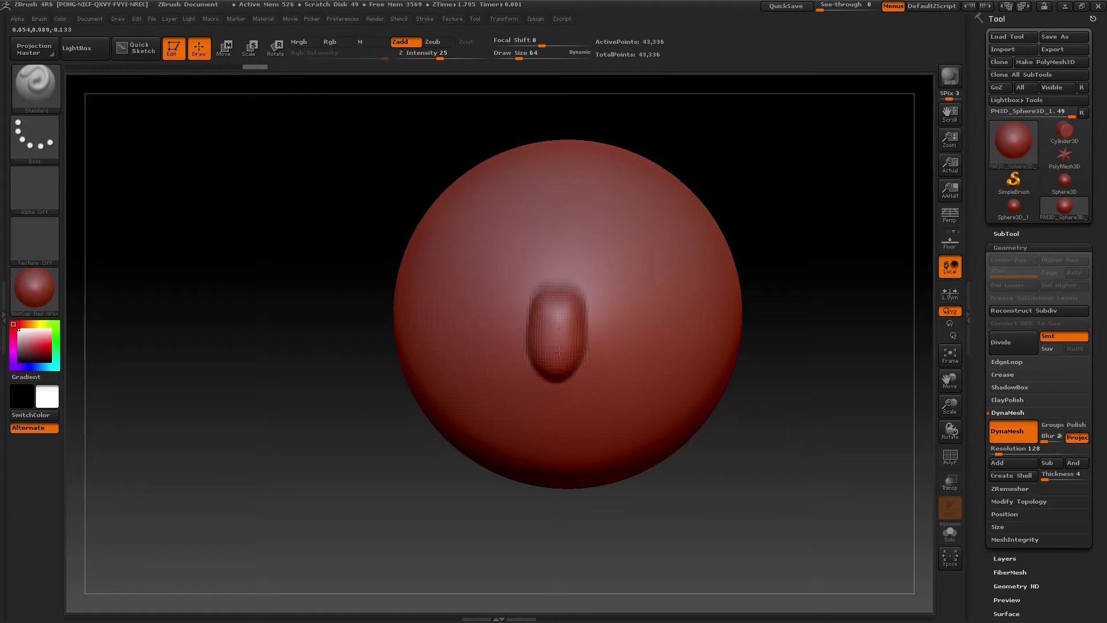
left_click_drag(848, 421, 803, 421)
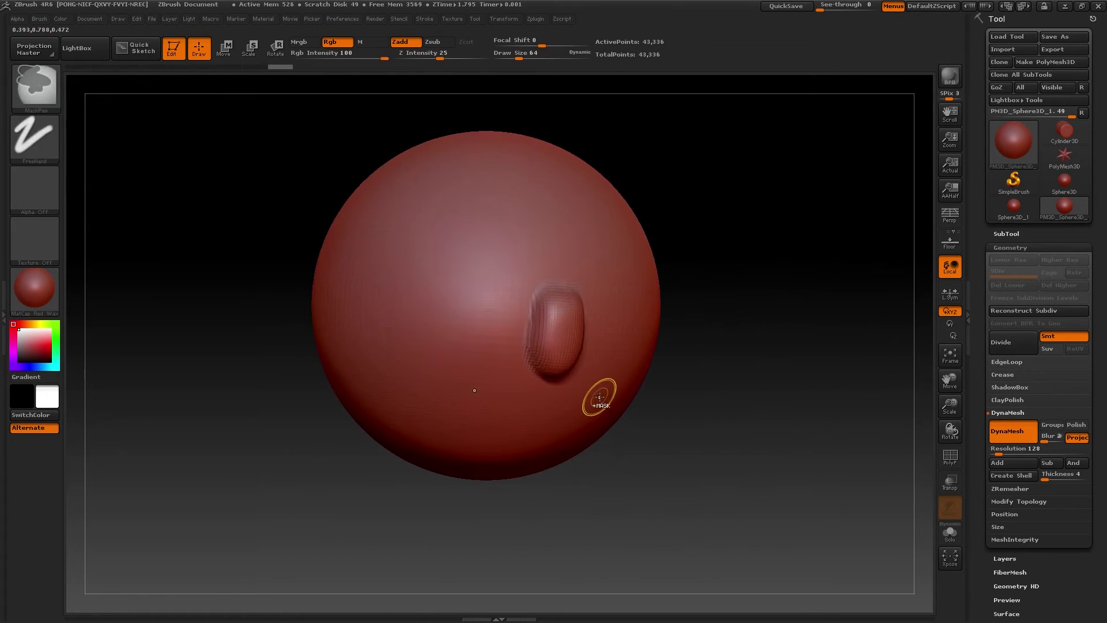
key("ctrl+z")
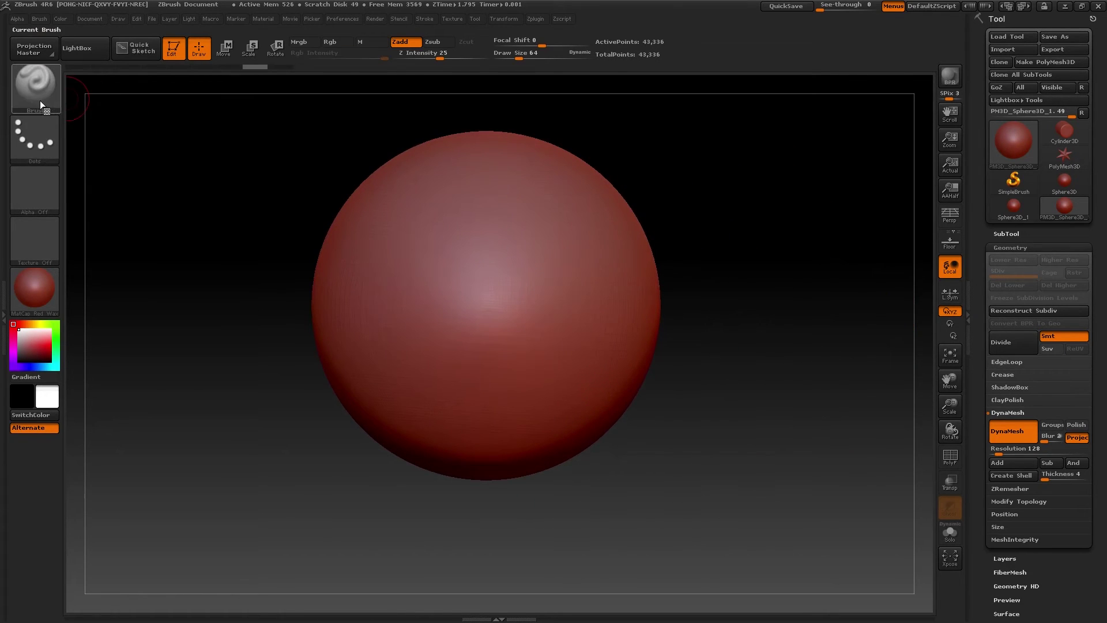
Step: Choose the ClayBuildup brush and build up a long protrusion from the front of the sphere, checking it from the side
left_click(40, 100)
left_click(152, 99)
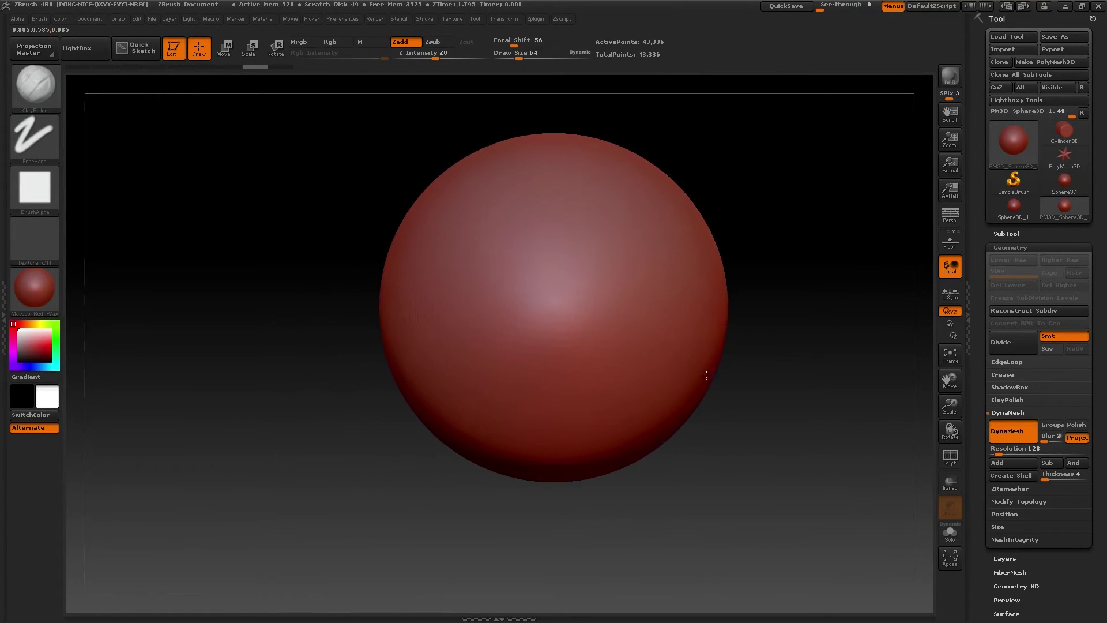
mouse_move(545, 289)
left_mouse_down()
mouse_move(556, 306)
mouse_move(539, 356)
mouse_move(551, 294)
mouse_move(549, 363)
mouse_move(551, 311)
mouse_move(550, 323)
left_mouse_up()
left_click_drag(773, 400, 571, 374)
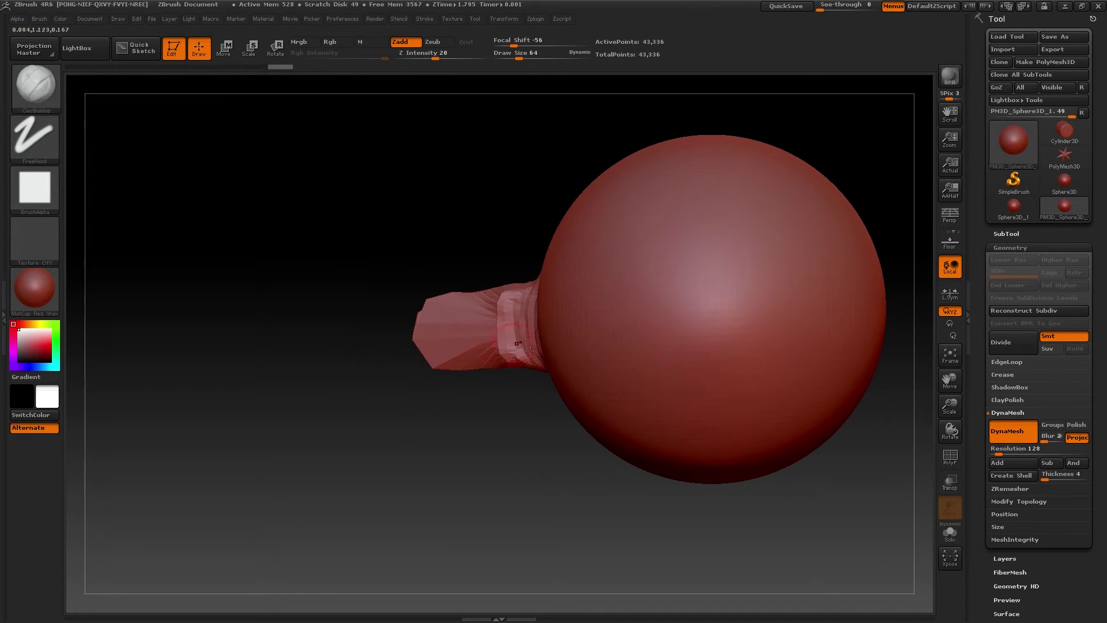
left_click_drag(447, 224, 470, 225)
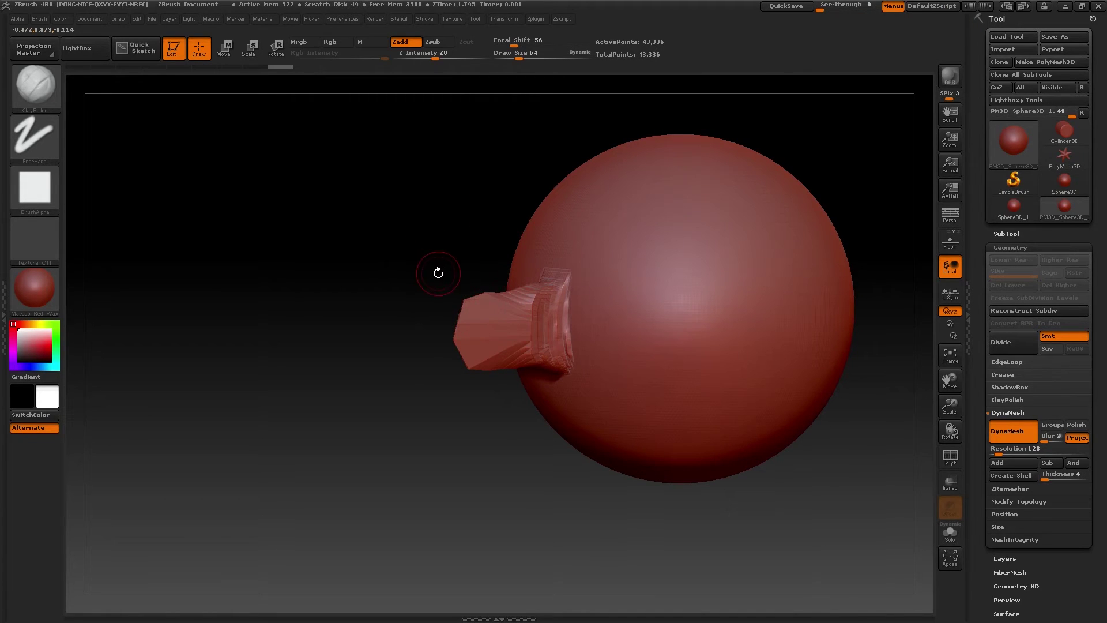
left_click_drag(435, 267, 393, 244)
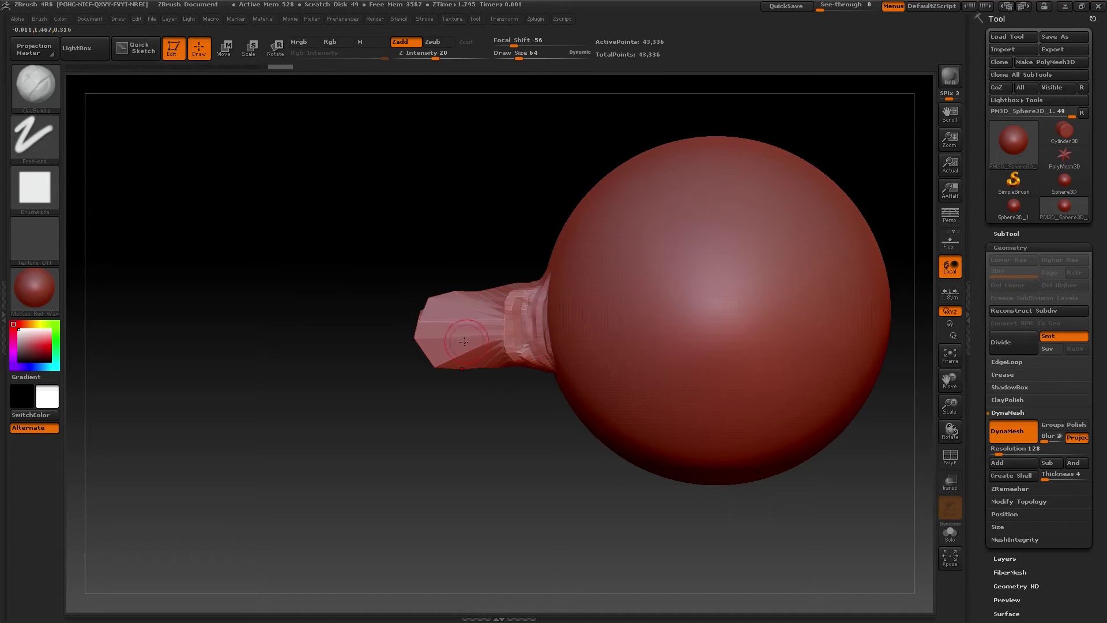
Step: Remesh the stretched protrusion with DynaMesh, and sculpt a ClayBuildup stroke across it
key("ctrl")
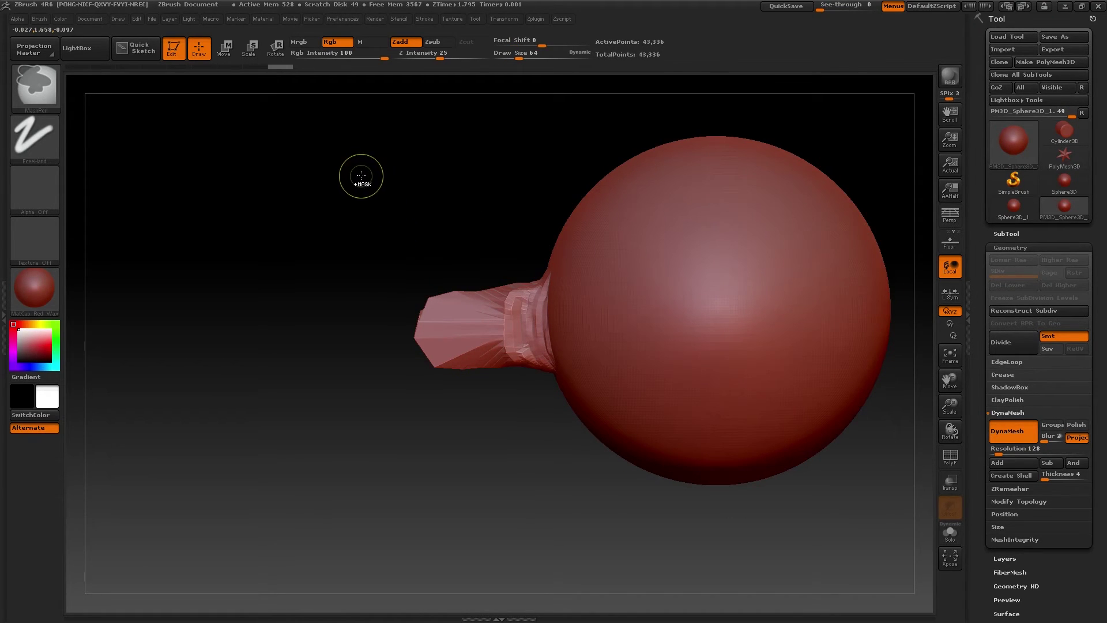
left_click_drag(364, 173, 435, 261, "ctrl")
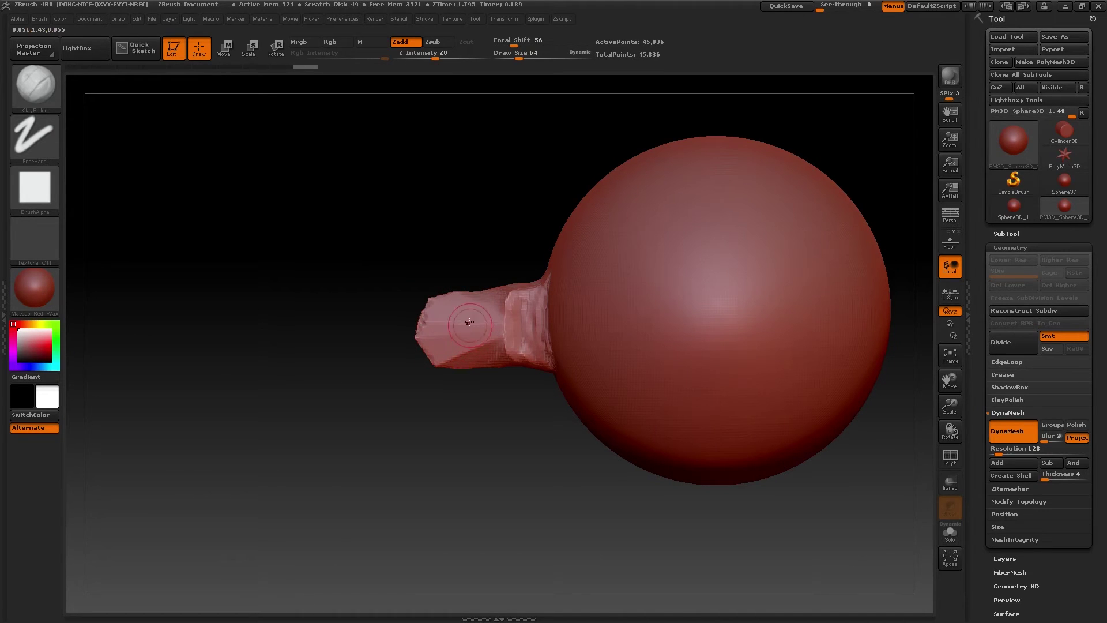
left_click_drag(463, 308, 472, 357)
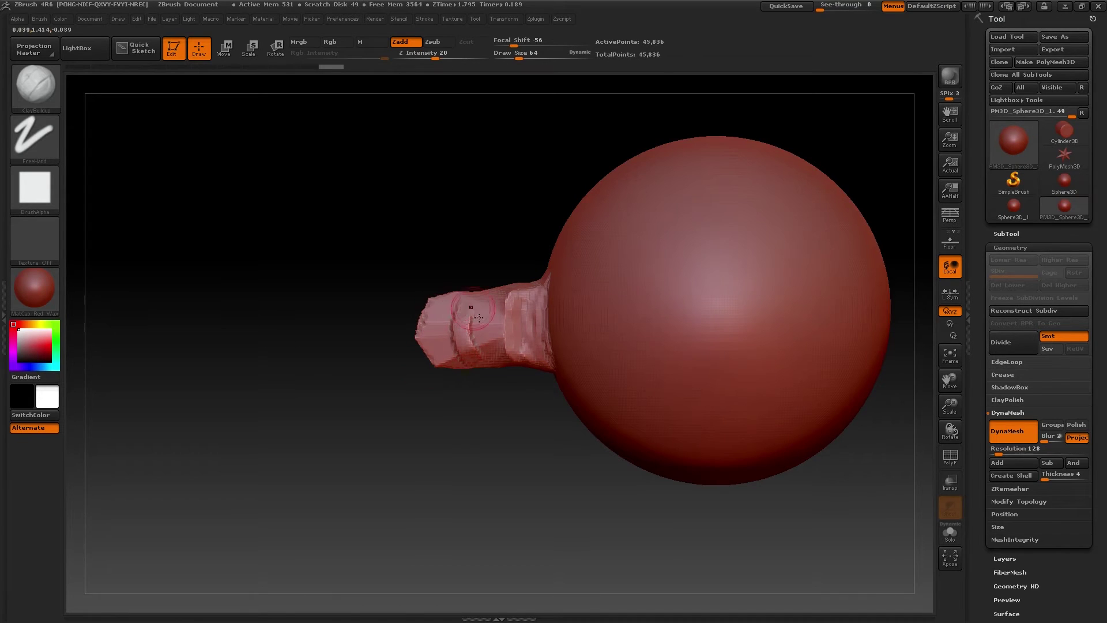
mouse_move(479, 258)
left_mouse_down()
mouse_move(512, 247)
mouse_move(441, 246)
mouse_move(470, 258)
left_mouse_up()
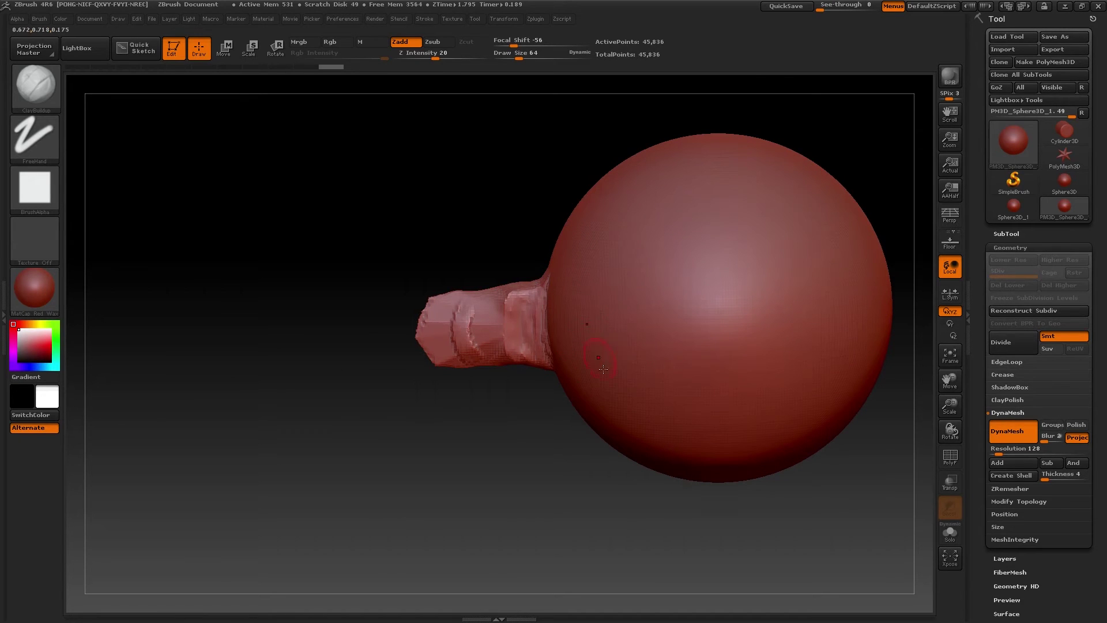
mouse_move(466, 230)
left_mouse_down()
mouse_move(509, 235)
mouse_move(467, 225)
left_mouse_up()
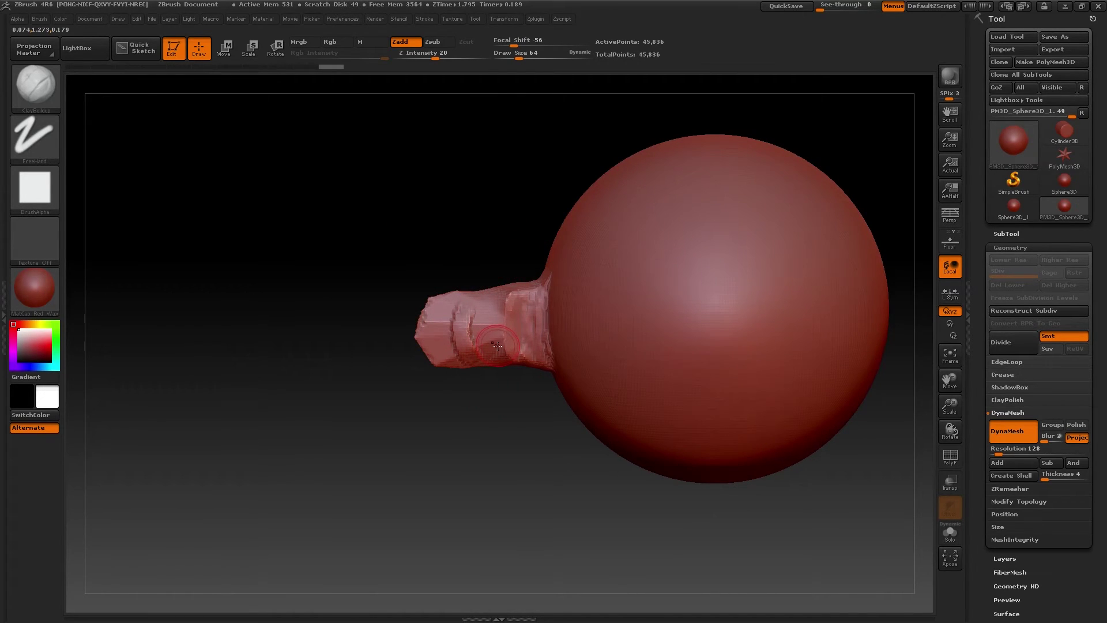
Step: Inspect the remeshed protrusion from several angles, and undo its sculpting and remeshing
left_click_drag(400, 263, 453, 236)
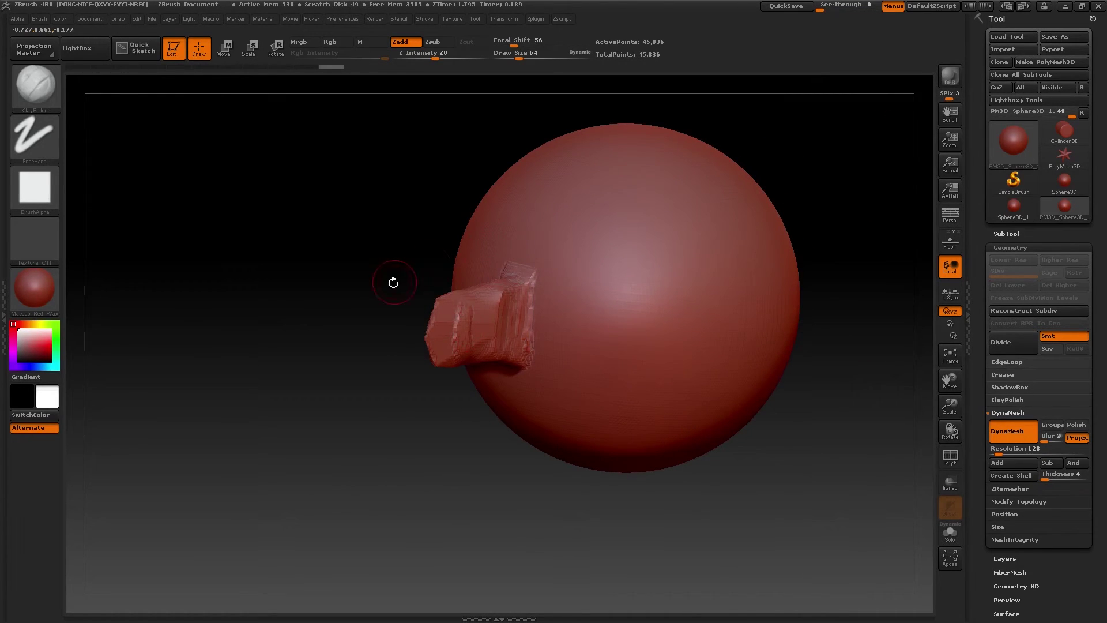
left_click_drag(390, 279, 345, 276)
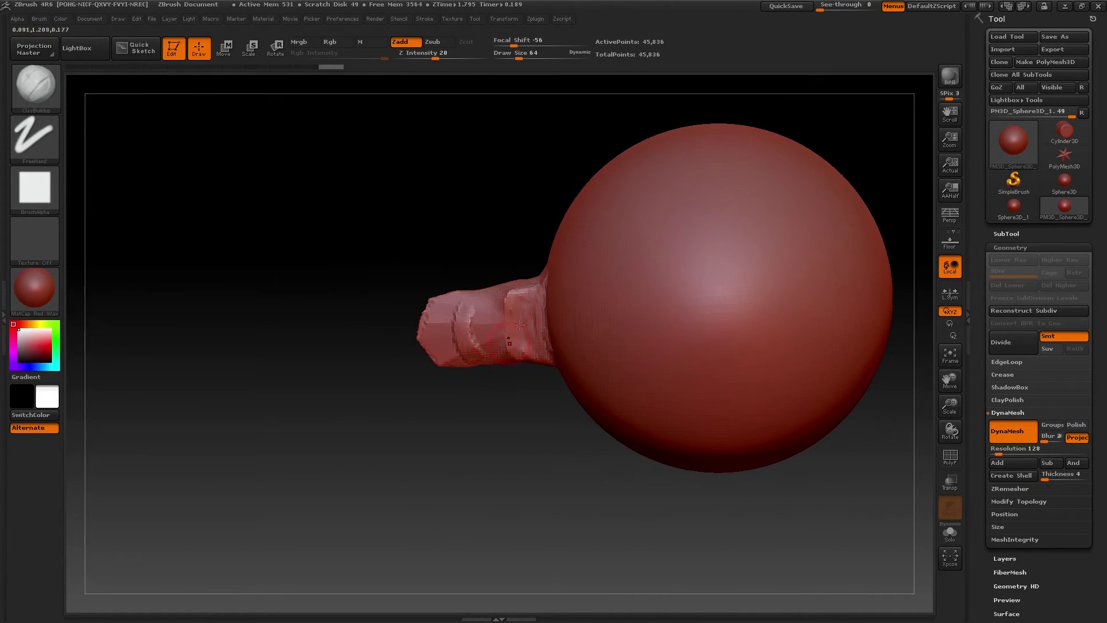
left_click_drag(416, 240, 447, 245)
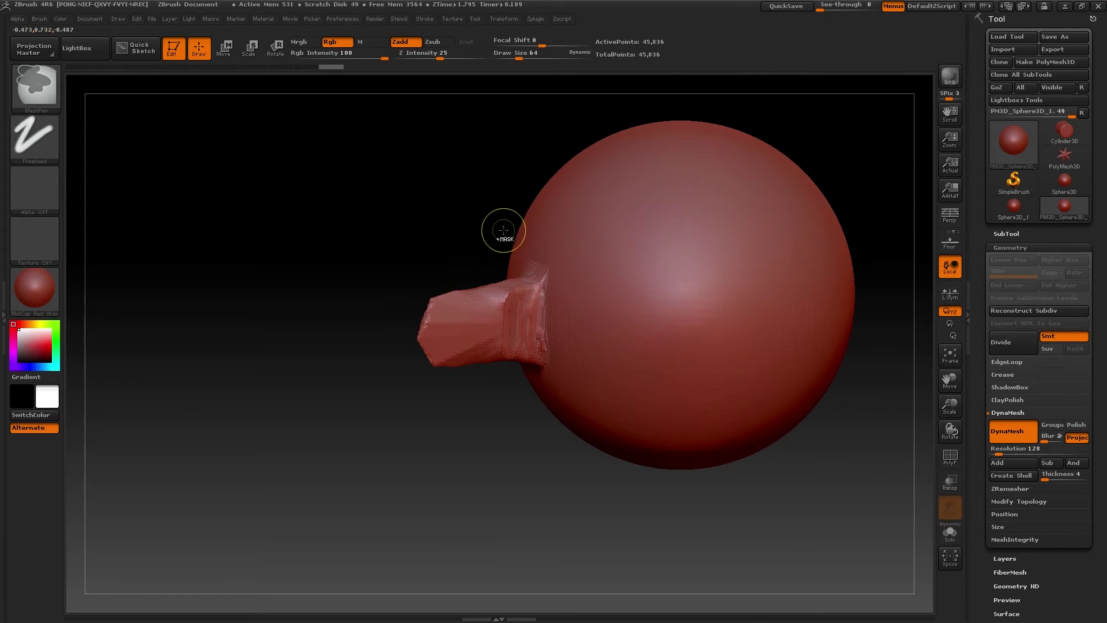
key("ctrl+z")
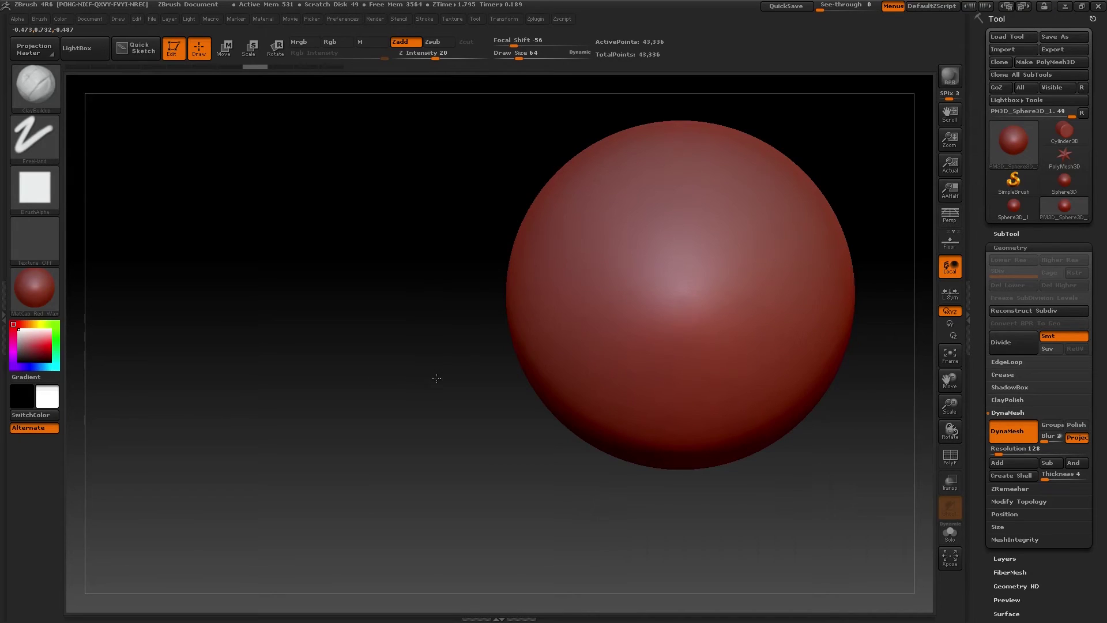
Step: Frame the sphere and sculpt a large mirrored S-shaped ClayBuildup stroke across its front, undoing the first attempt
left_click_drag(431, 314, 265, 432)
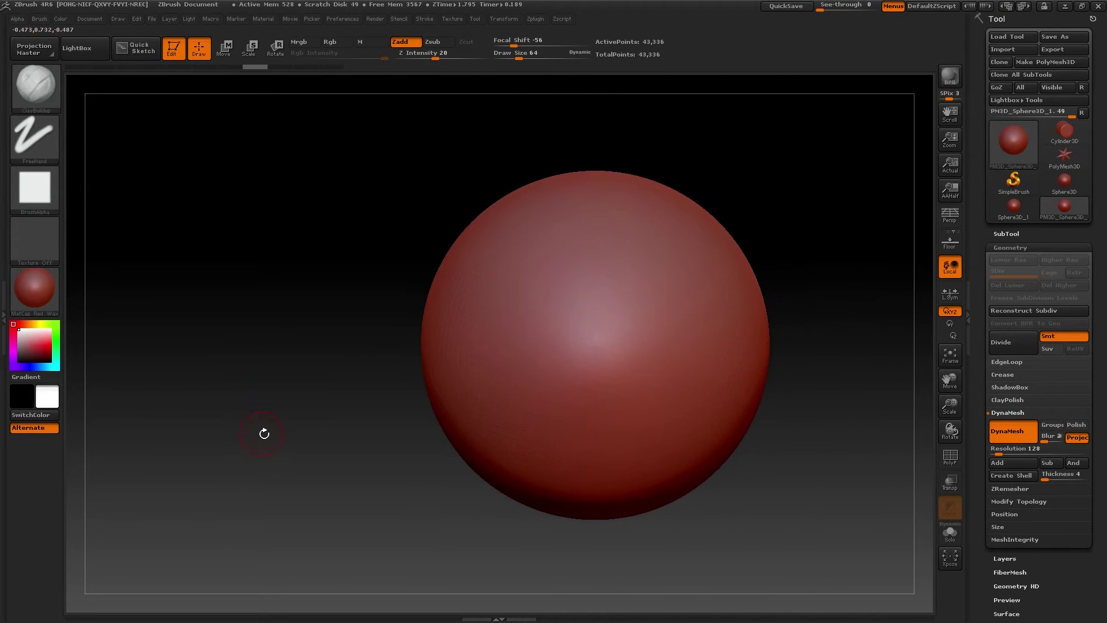
key("f")
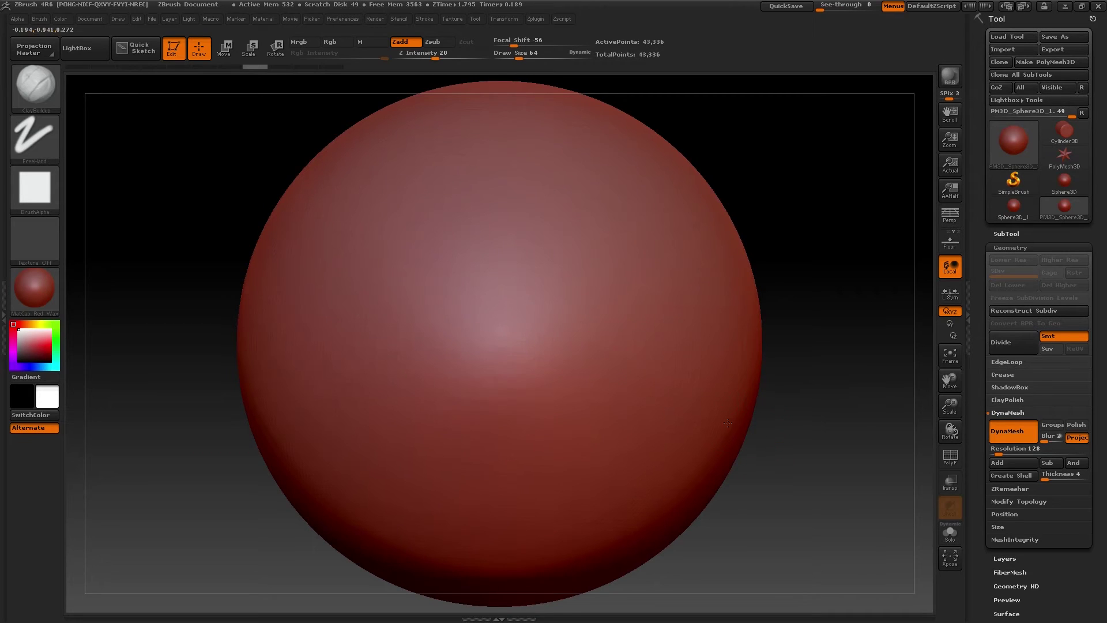
mouse_move(574, 330)
left_mouse_down()
mouse_move(435, 337)
mouse_move(426, 397)
left_mouse_up()
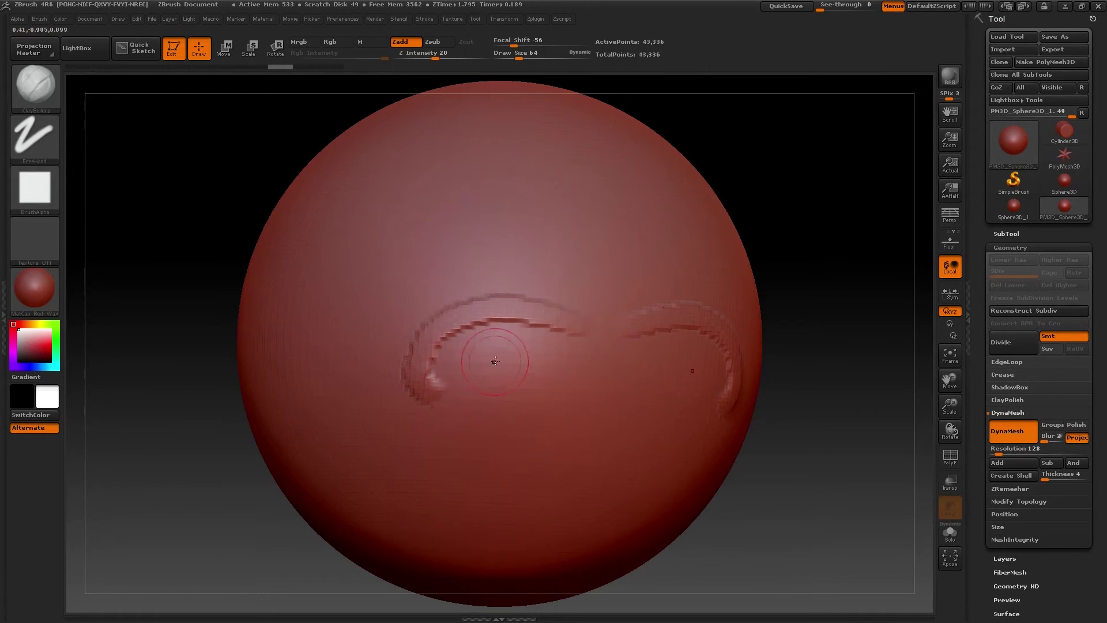
key("ctrl+z")
mouse_move(599, 281)
left_mouse_down()
mouse_move(562, 270)
mouse_move(399, 291)
mouse_move(534, 409)
mouse_move(490, 530)
mouse_move(385, 445)
left_mouse_up()
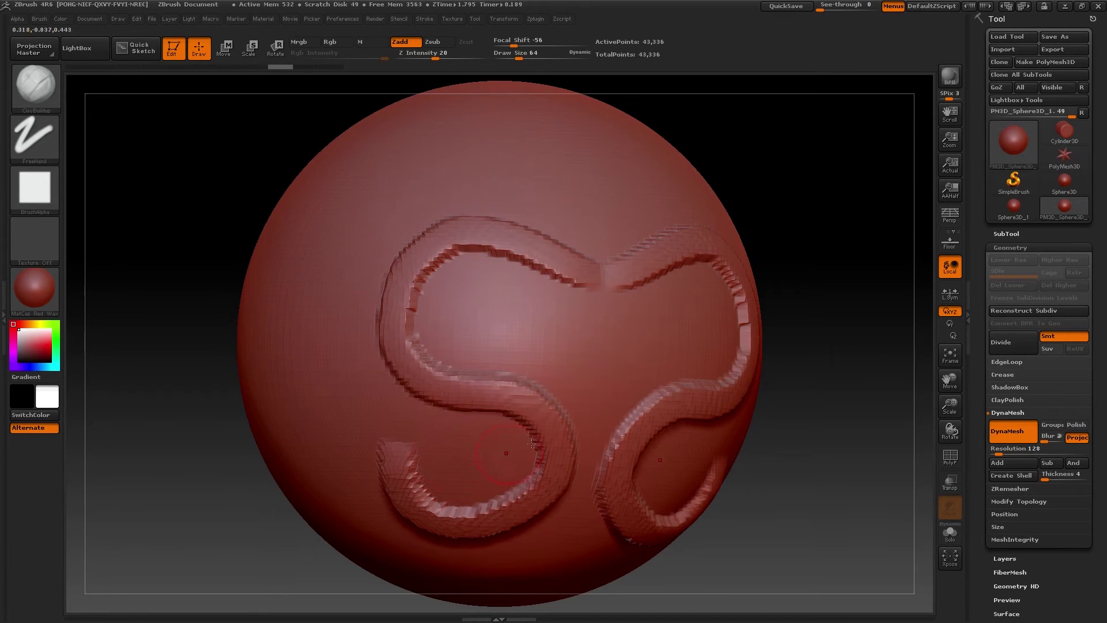
left_click_drag(840, 362, 803, 355)
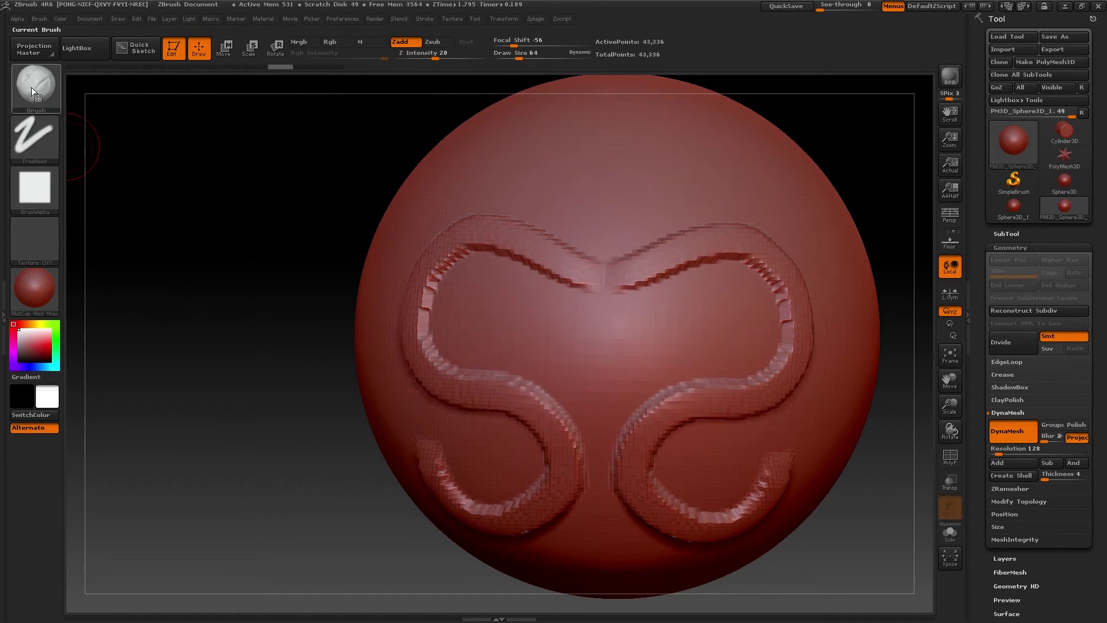
Step: Turn off the alpha of the ClayBuildup brush
mouse_move(36, 84)
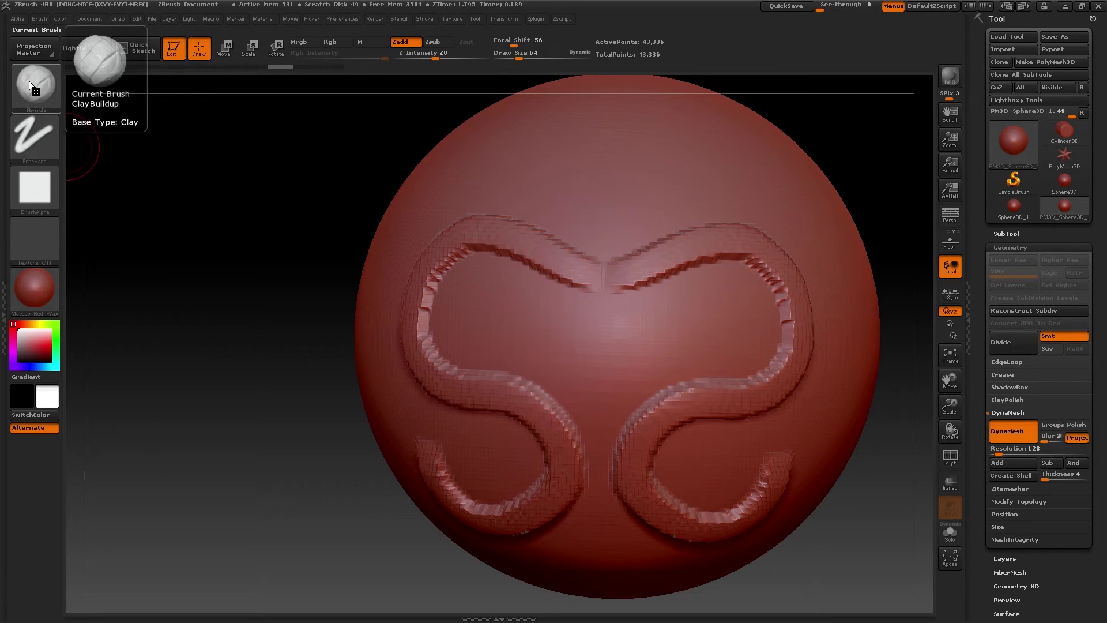
left_click(34, 191)
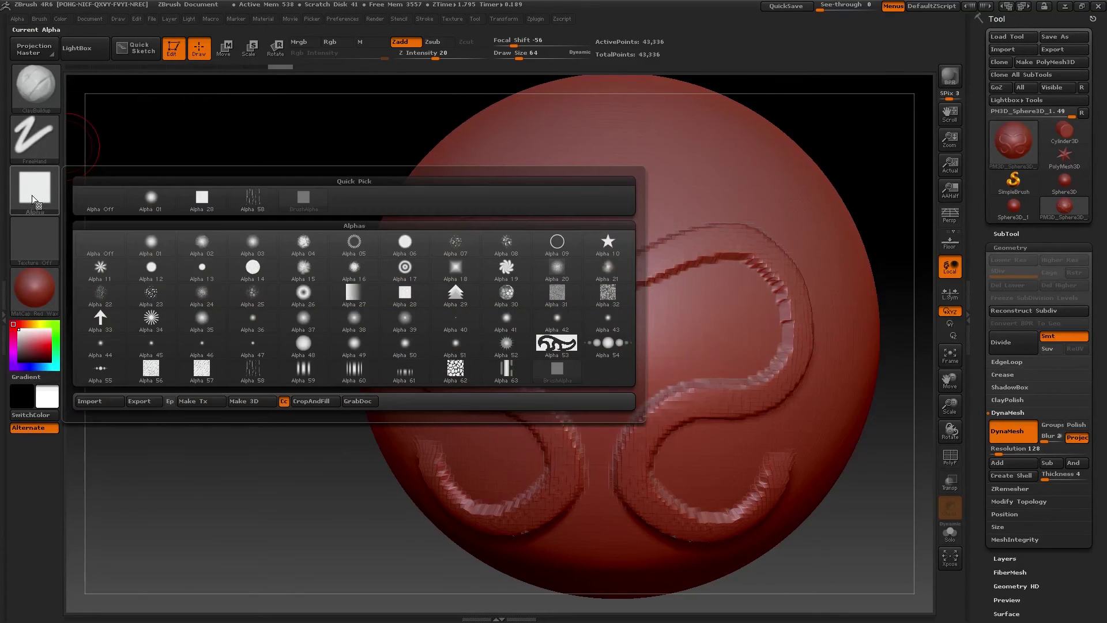
left_click(108, 245)
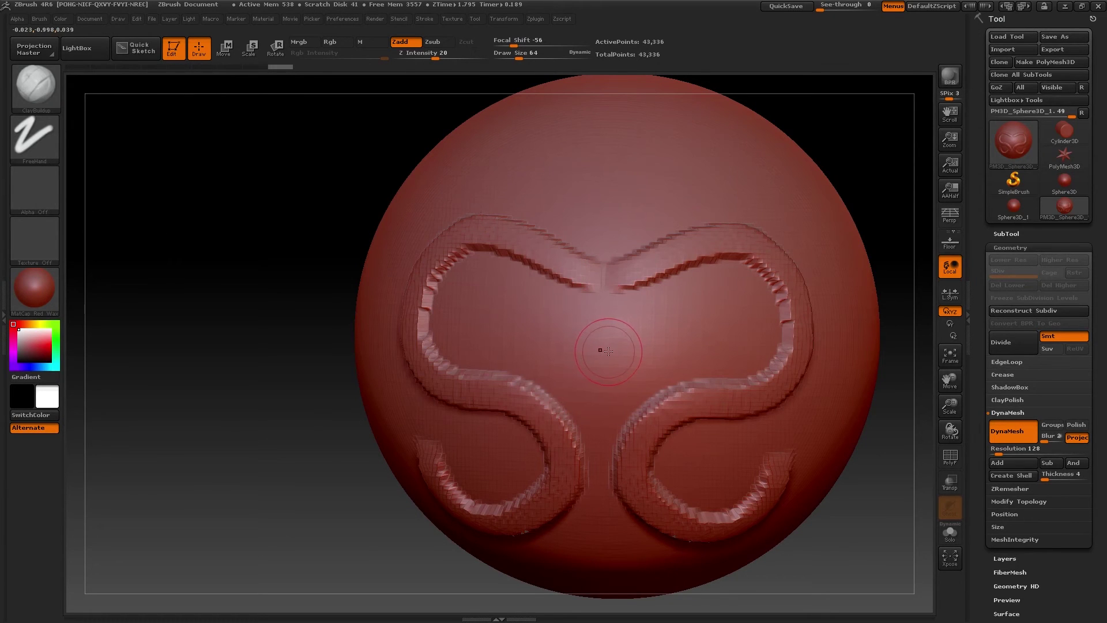
Step: Try a soft-edged curving stroke between the S-shaped ridges, and undo all strokes on the sphere
mouse_move(608, 350)
left_mouse_down()
mouse_move(513, 314)
mouse_move(476, 346)
mouse_move(568, 387)
mouse_move(482, 438)
mouse_move(461, 485)
mouse_move(487, 476)
left_mouse_up()
key("ctrl")
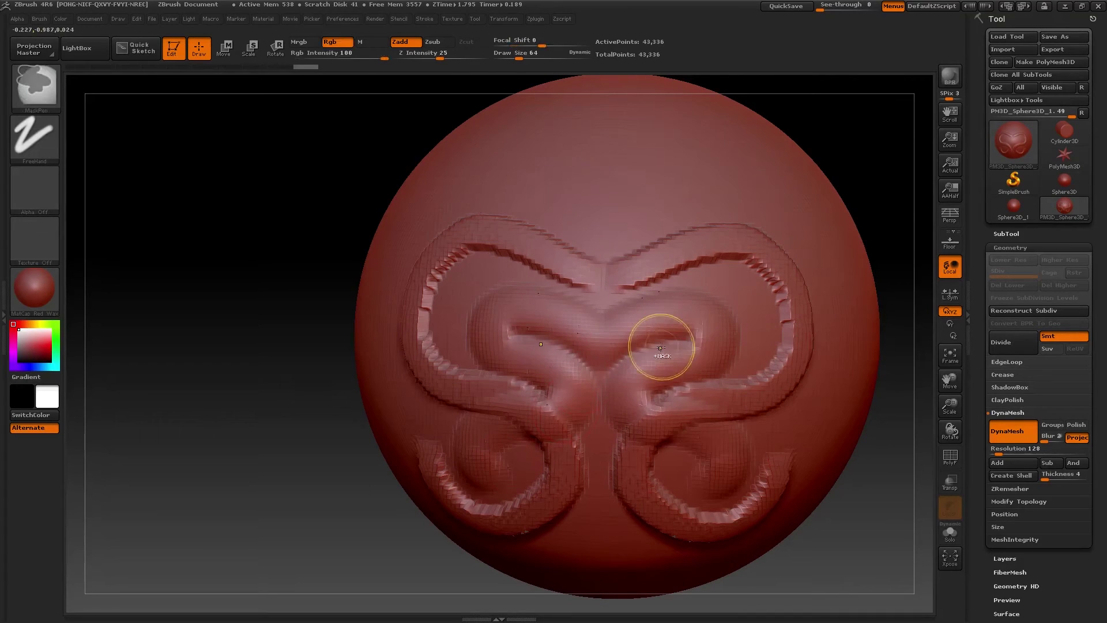
key("ctrl+z")
key("ctrl+z")
key("ctrl+z")
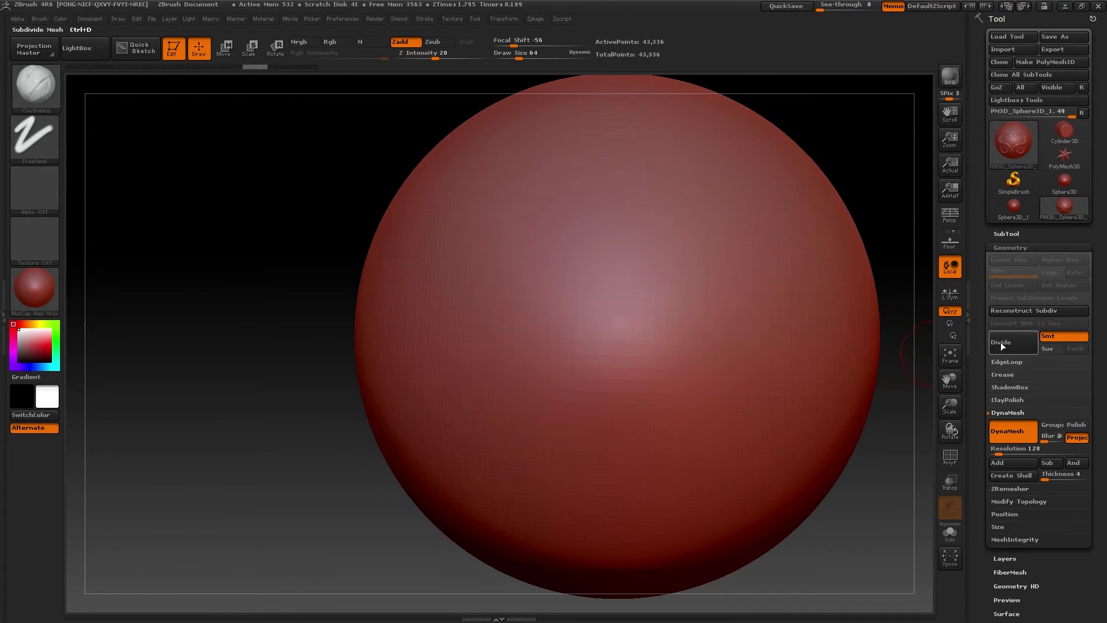
Step: Subdivide the sphere three times, up to subdivision level 4
left_click(1018, 345)
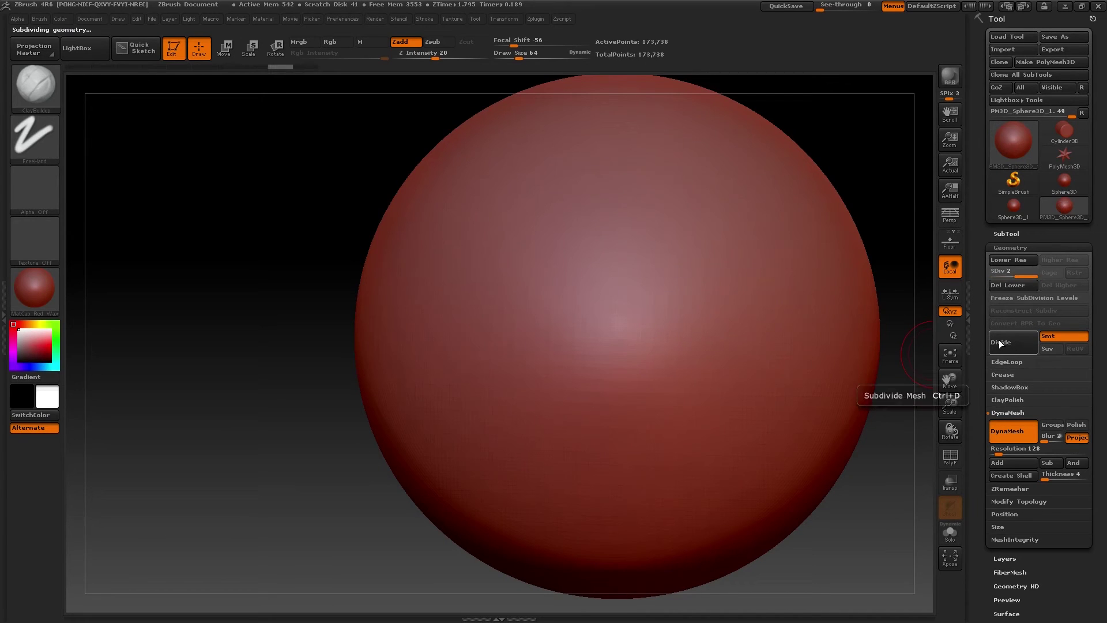
left_click(1000, 342)
left_click(1002, 342)
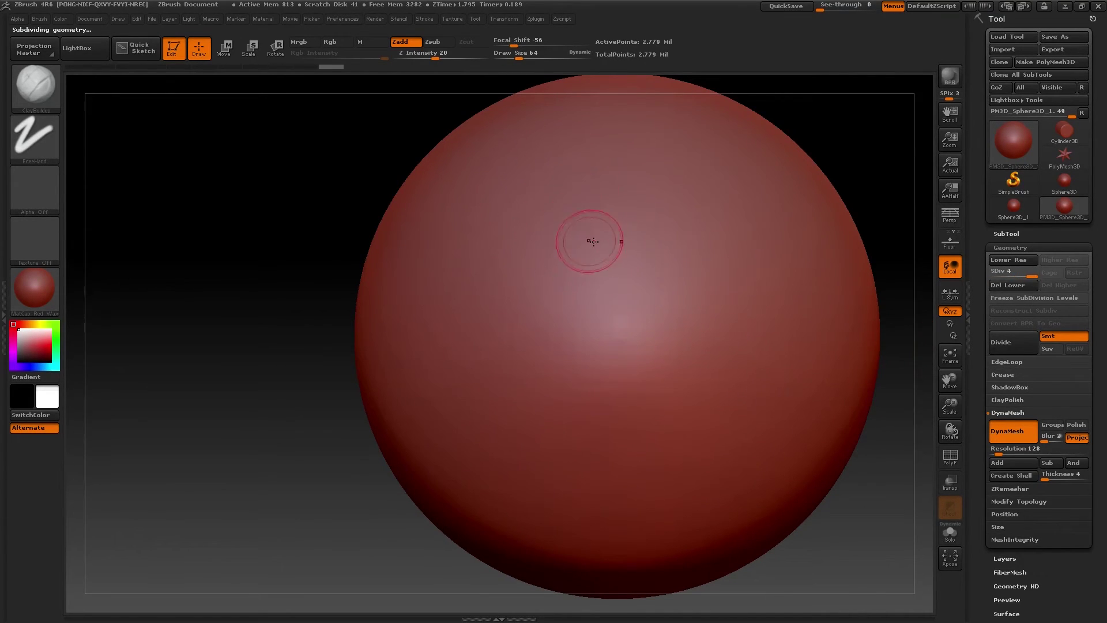
Step: Try a curling ClayBuildup stroke without alpha on the front of the subdivided sphere, and undo it
mouse_move(593, 241)
left_mouse_down()
mouse_move(577, 222)
mouse_move(507, 346)
mouse_move(545, 447)
mouse_move(402, 380)
mouse_move(461, 320)
mouse_move(455, 404)
mouse_move(446, 383)
left_mouse_up()
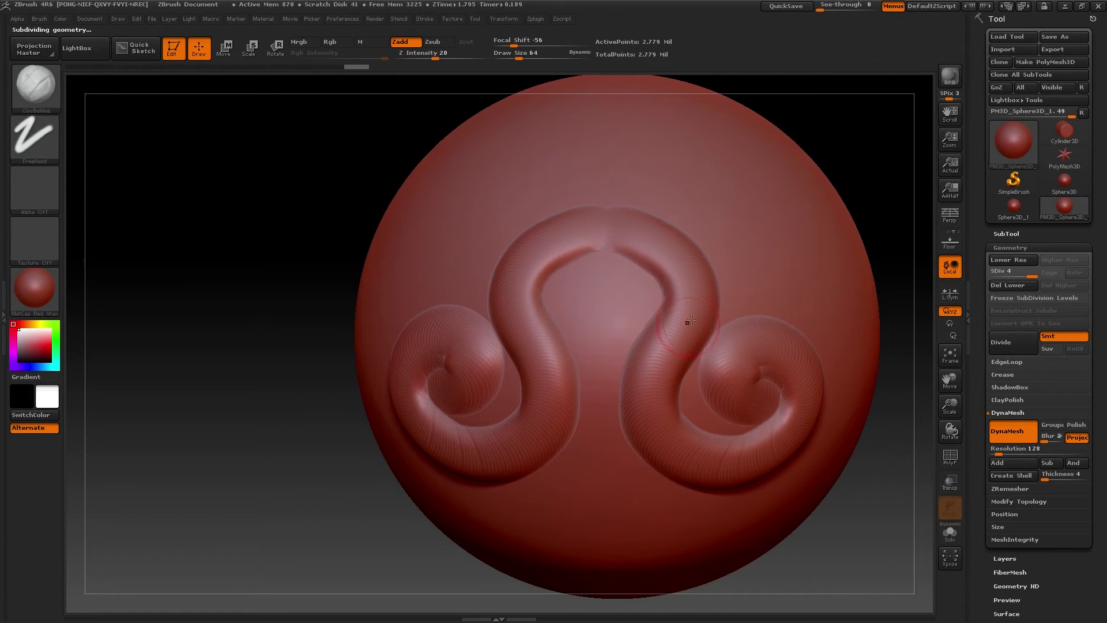
key("ctrl+z")
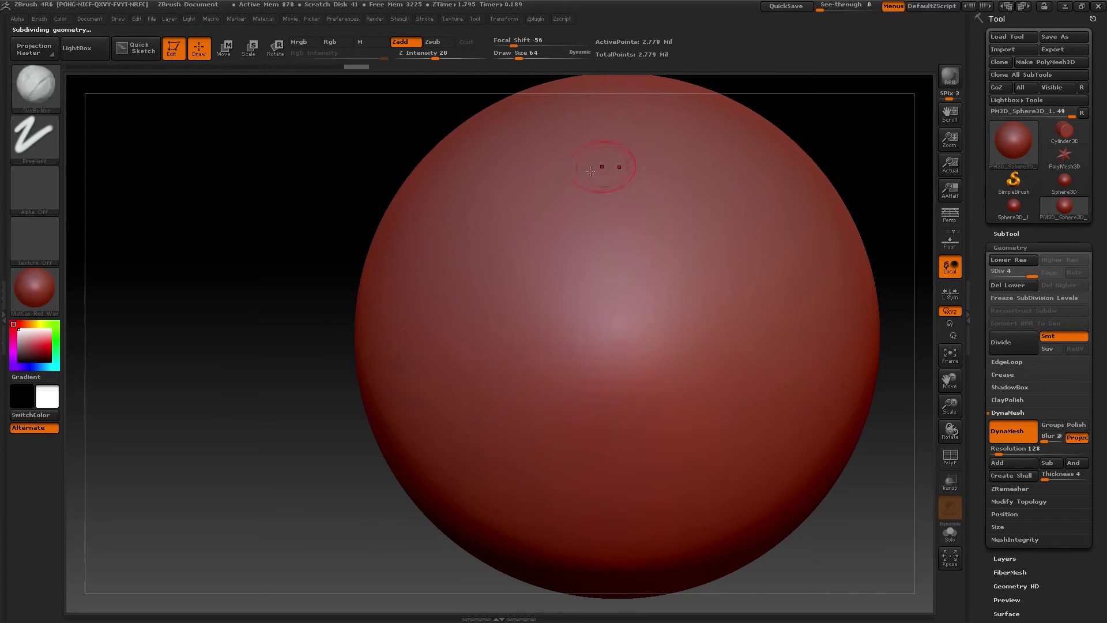
key("ctrl+shift+z")
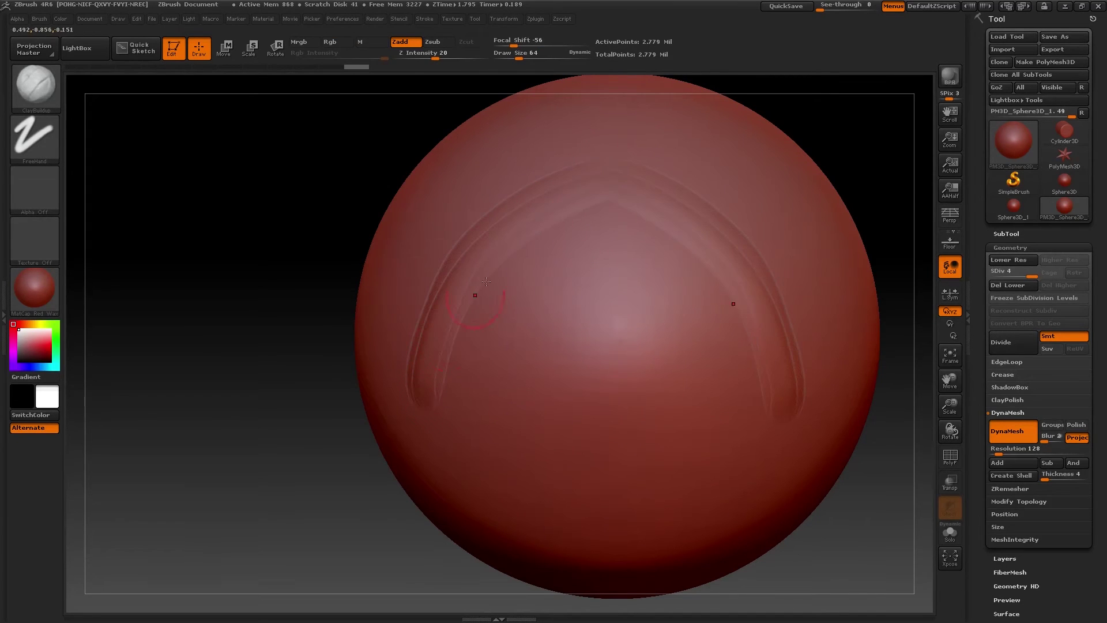
Step: Build up a mirrored arched band on the upper front of the sphere with repeated overlapping ClayBuildup strokes
left_click_drag(430, 362, 427, 395)
left_click_drag(597, 213, 444, 392)
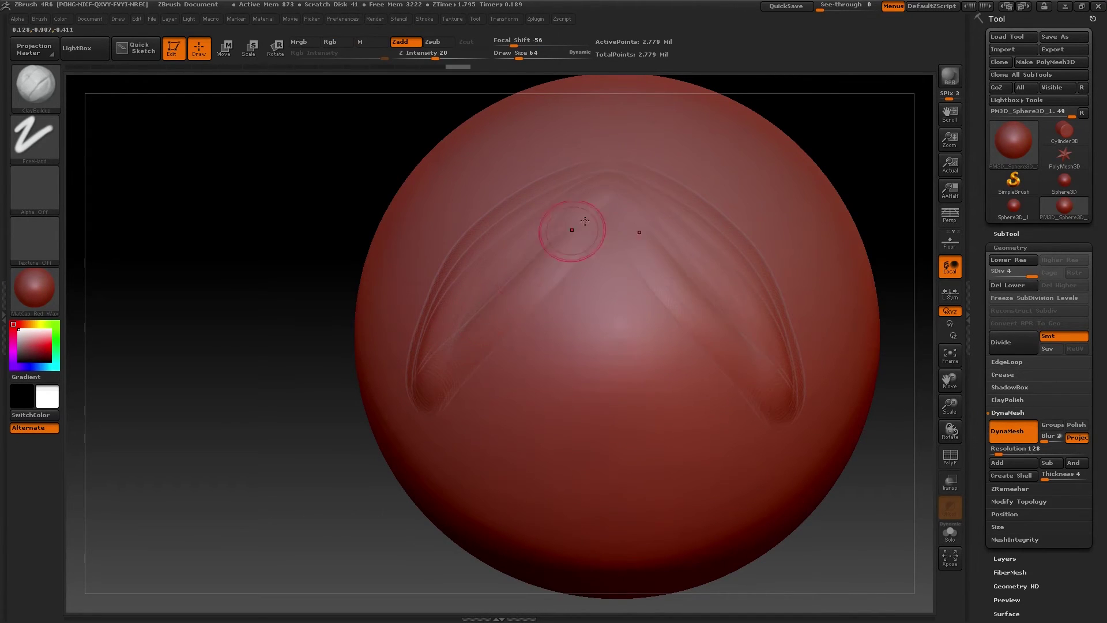
left_click_drag(571, 229, 450, 387)
left_click_drag(588, 212, 442, 393)
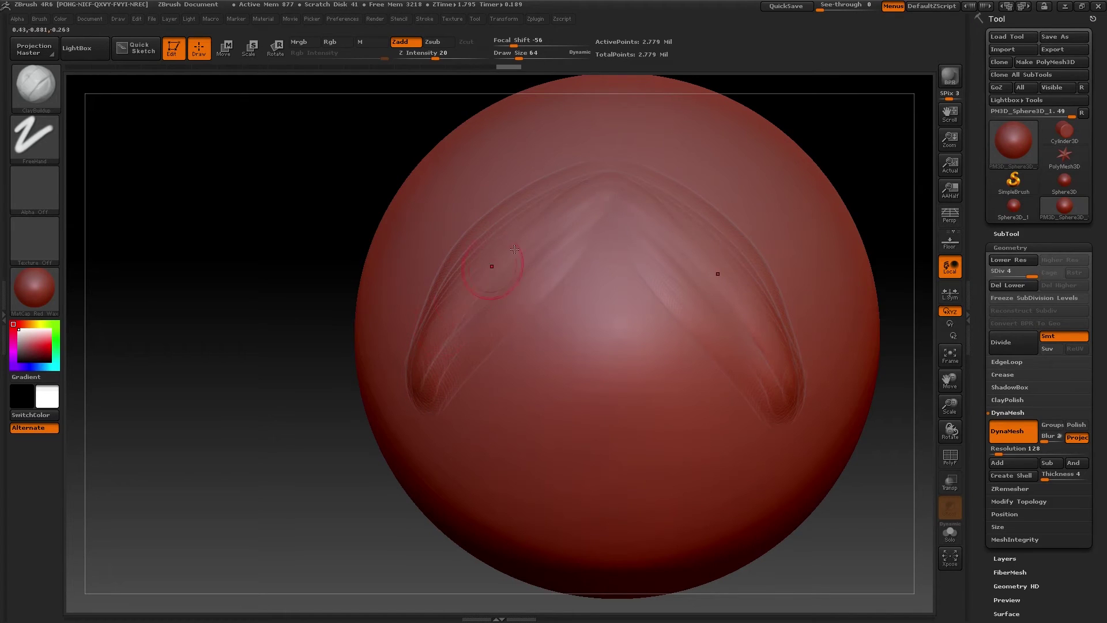
left_click_drag(515, 249, 425, 358)
left_click_drag(442, 318, 448, 280)
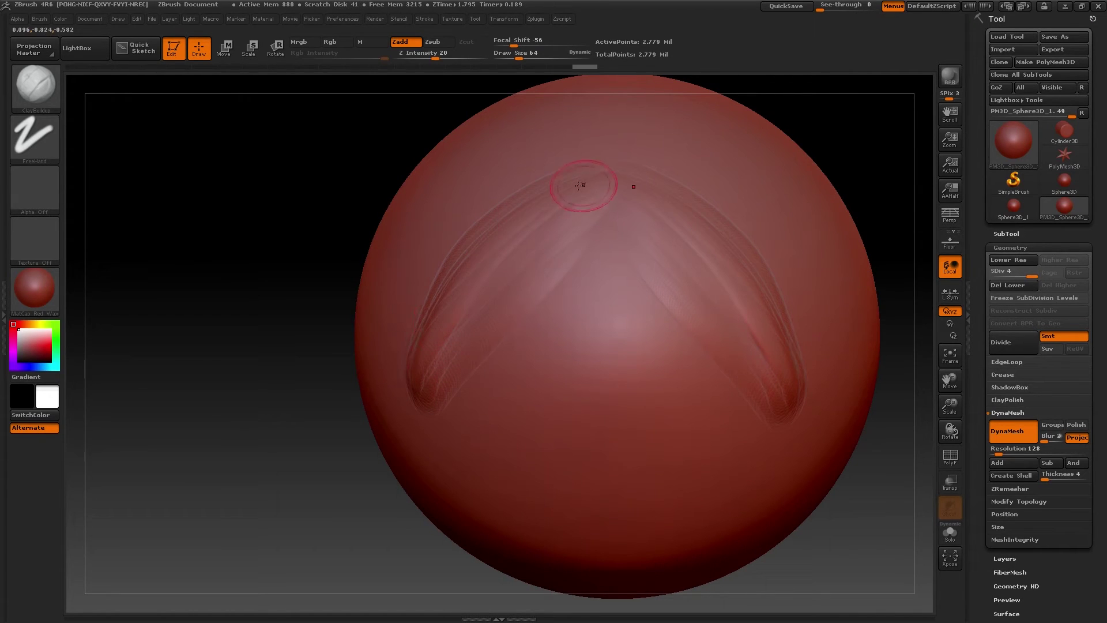
Step: Fill out the arched band's inner edge and side arms with mirrored ClayBuildup strokes from the central peak to the lower ends
left_click_drag(579, 185, 602, 186)
key("ctrl+z")
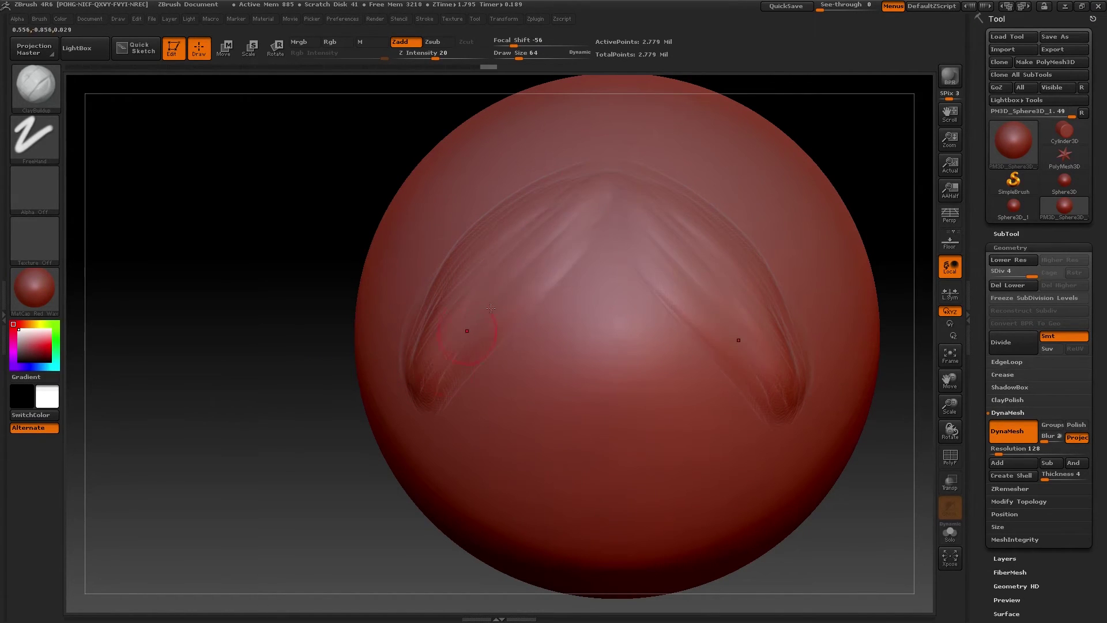
mouse_move(503, 300)
left_mouse_down()
mouse_move(484, 333)
mouse_move(496, 347)
left_mouse_up()
left_click_drag(594, 268, 472, 364)
mouse_move(599, 224)
left_mouse_down()
mouse_move(583, 215)
mouse_move(538, 231)
mouse_move(589, 227)
left_mouse_up()
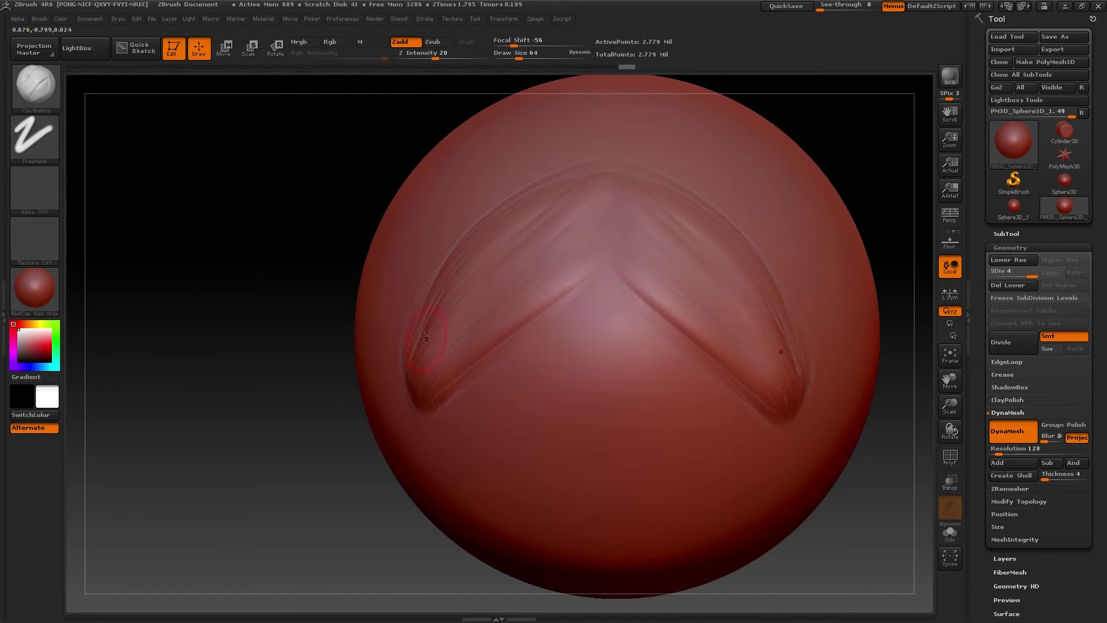
mouse_move(300, 357)
left_mouse_down()
mouse_move(276, 382)
mouse_move(260, 370)
mouse_move(284, 384)
mouse_move(298, 371)
left_mouse_up()
left_click_drag(571, 145, 441, 237)
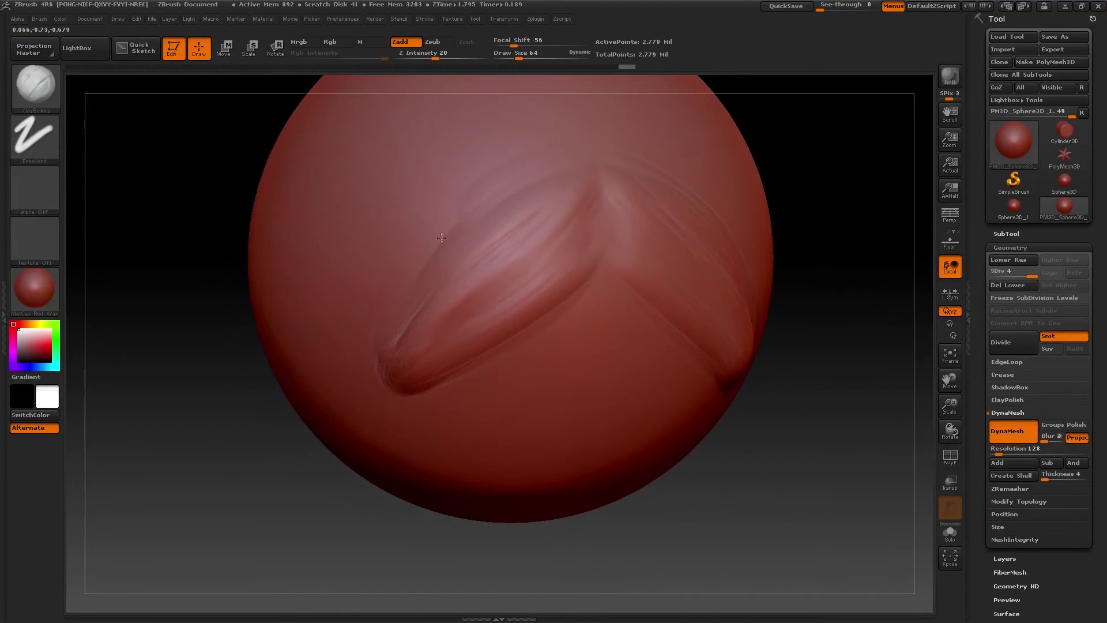
mouse_move(560, 164)
left_mouse_down()
mouse_move(404, 329)
mouse_move(479, 228)
mouse_move(393, 364)
left_mouse_up()
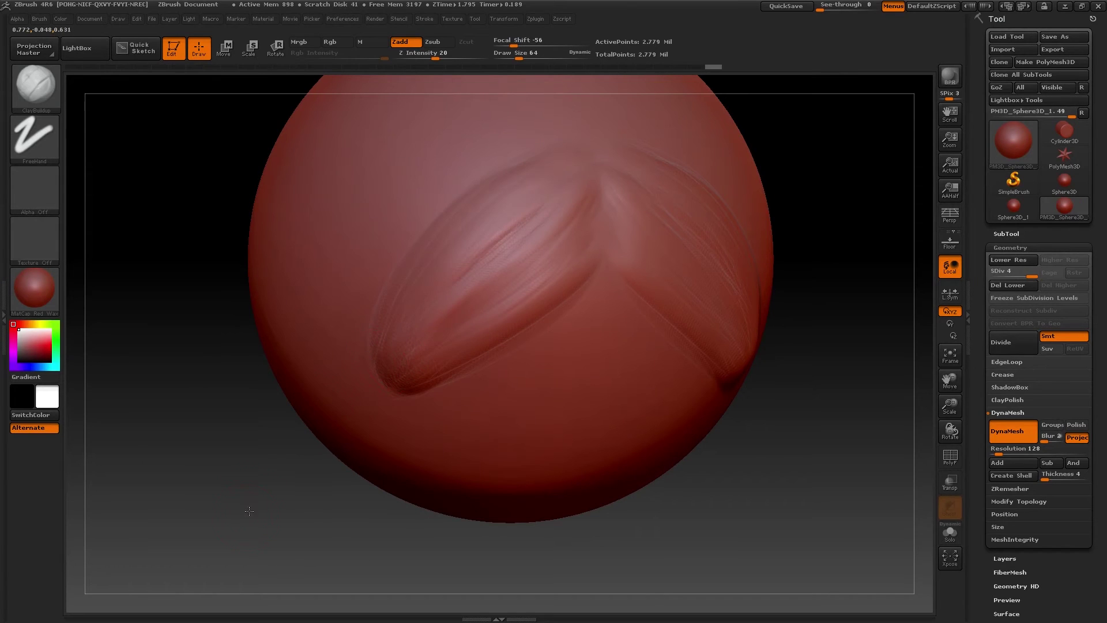
Step: Thicken the band's surface with further broad ClayBuildup strokes from the peak toward the lower ends, working from several viewing angles
left_click_drag(249, 510, 581, 229)
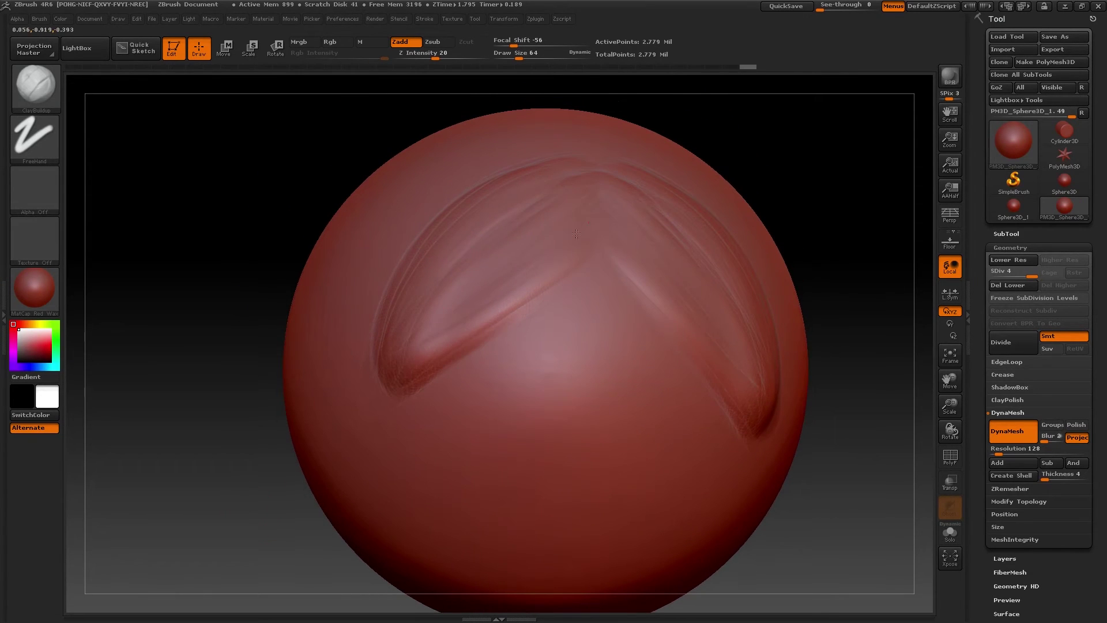
mouse_move(551, 278)
left_mouse_down()
mouse_move(441, 349)
mouse_move(478, 238)
left_mouse_up()
left_click_drag(169, 391, 394, 248)
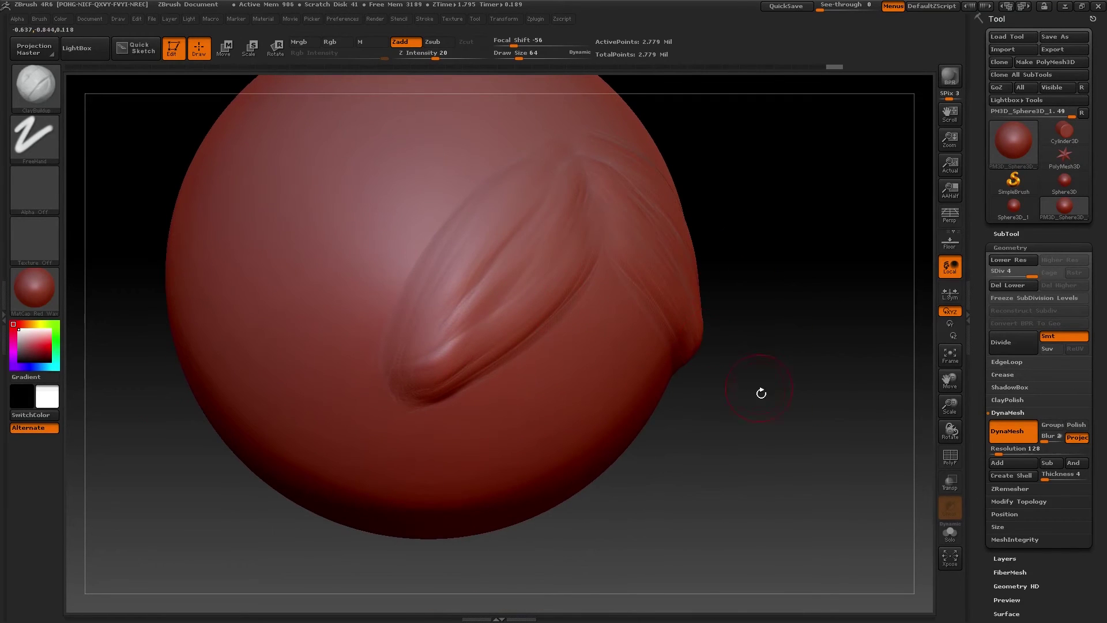
left_click_drag(762, 392, 567, 212)
left_click_drag(480, 277, 413, 346)
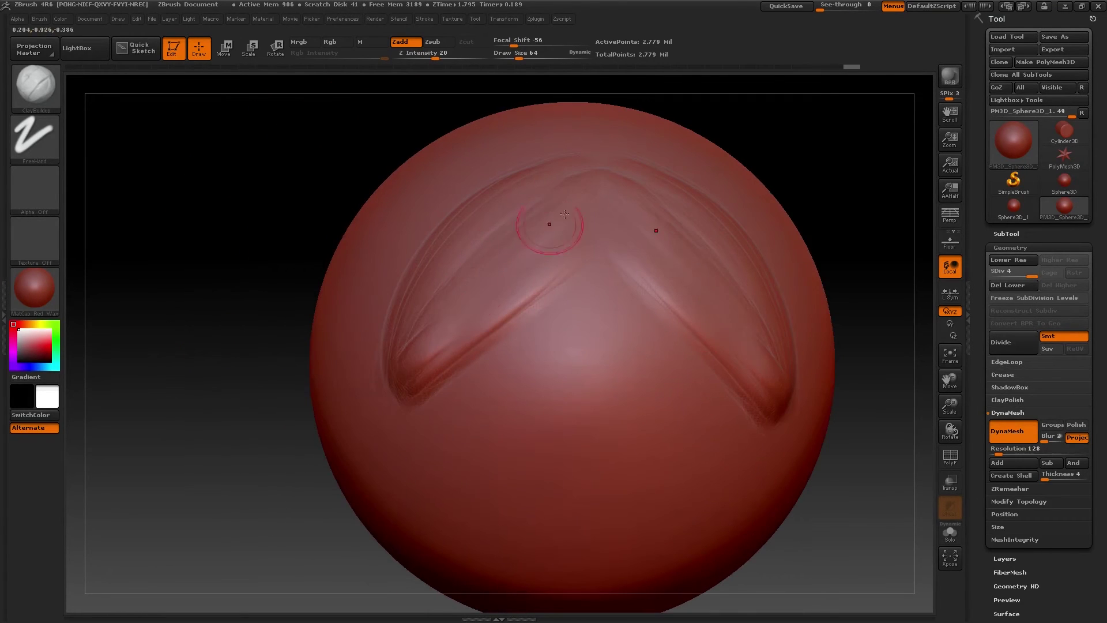
left_click_drag(591, 220, 428, 314)
left_click_drag(553, 253, 428, 358)
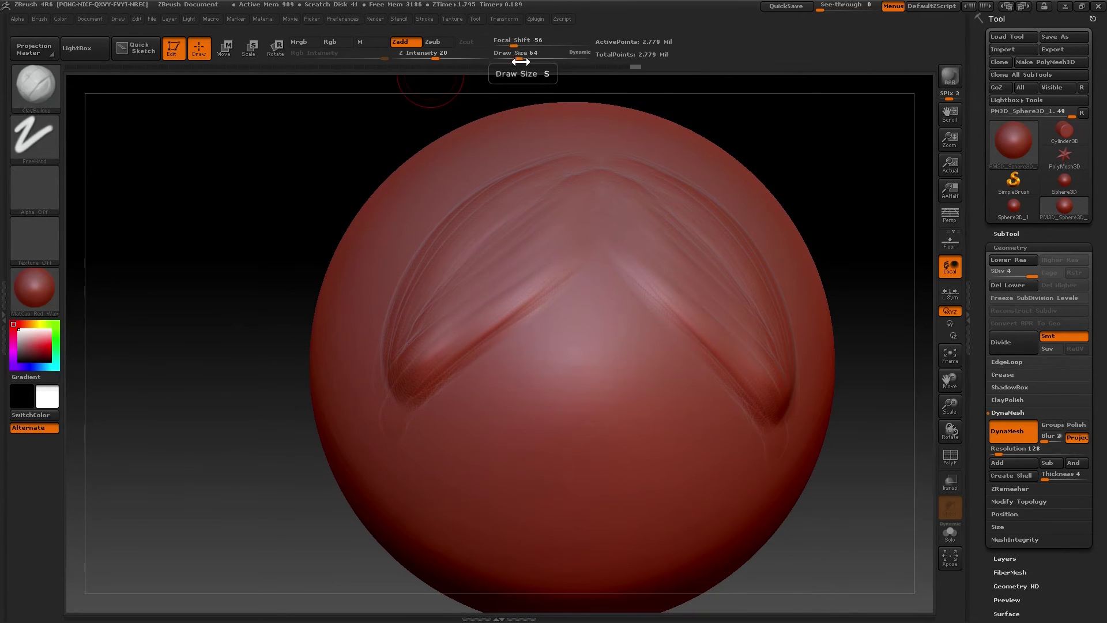
Step: Reduce the ClayBuildup brush's Draw Size to 37 and then to 26
left_click_drag(519, 59, 513, 60)
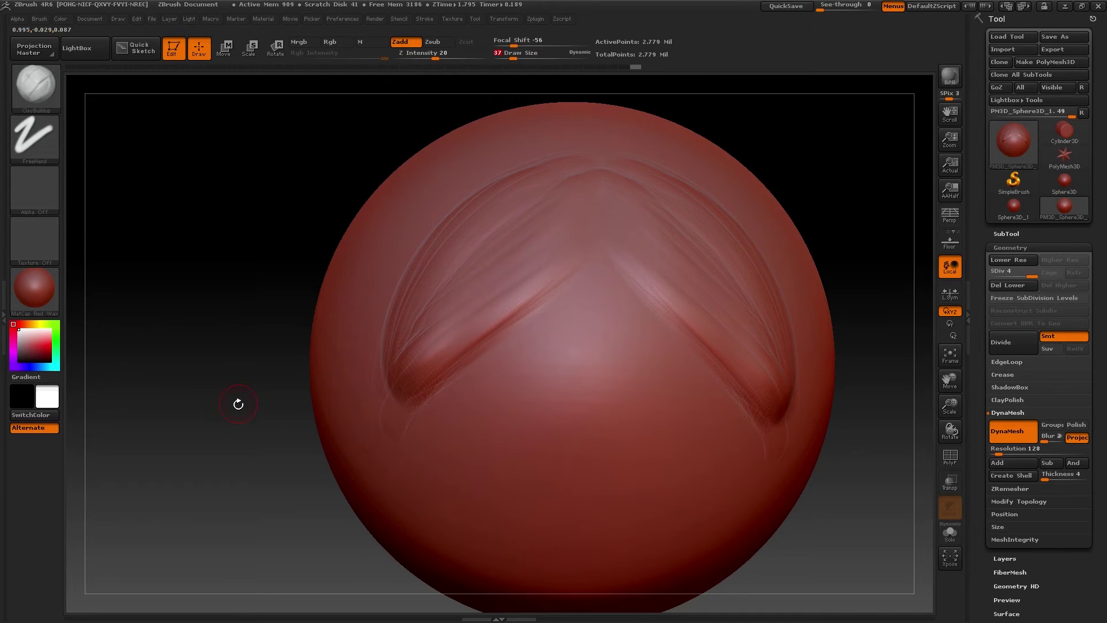
key("s")
key("s")
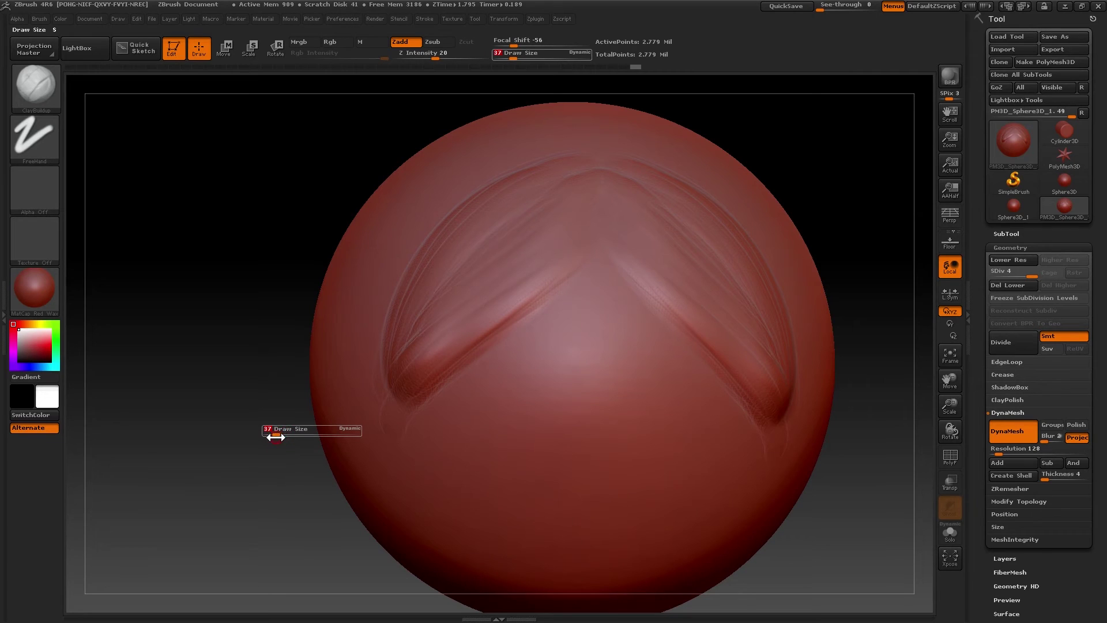
left_click_drag(277, 437, 274, 437)
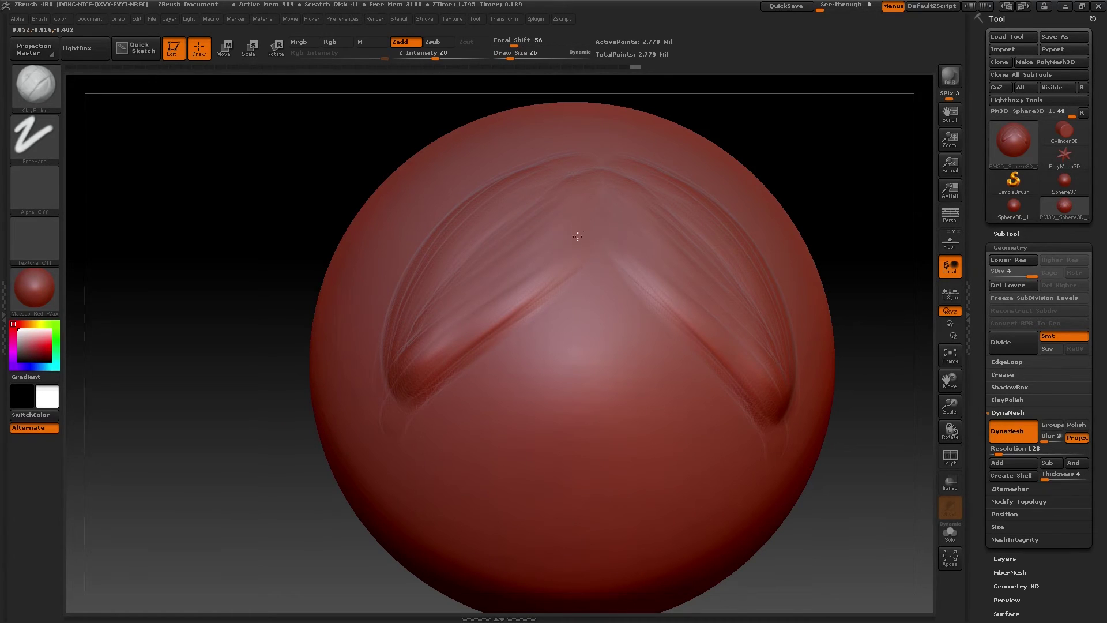
Step: Sculpt thin mirrored hair-like strands from the central peak across the band, curving outward and down over the sphere's sides
left_click_drag(547, 254, 439, 352)
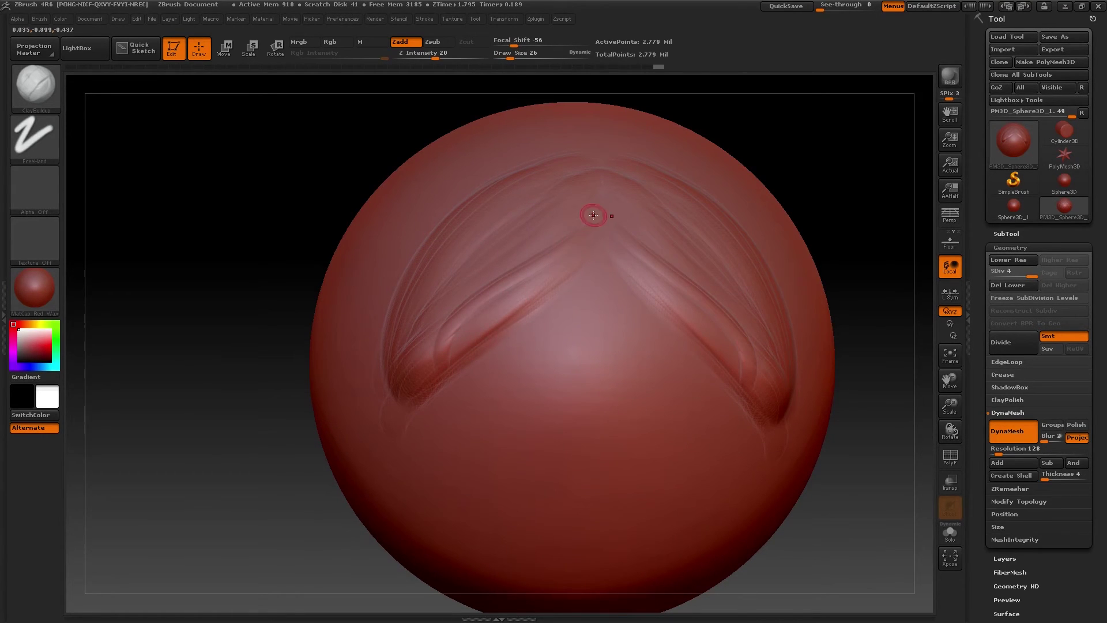
mouse_move(584, 219)
left_mouse_down()
mouse_move(362, 369)
mouse_move(404, 300)
mouse_move(352, 377)
left_mouse_up()
left_click_drag(438, 278, 377, 405)
left_click_drag(574, 233, 377, 312)
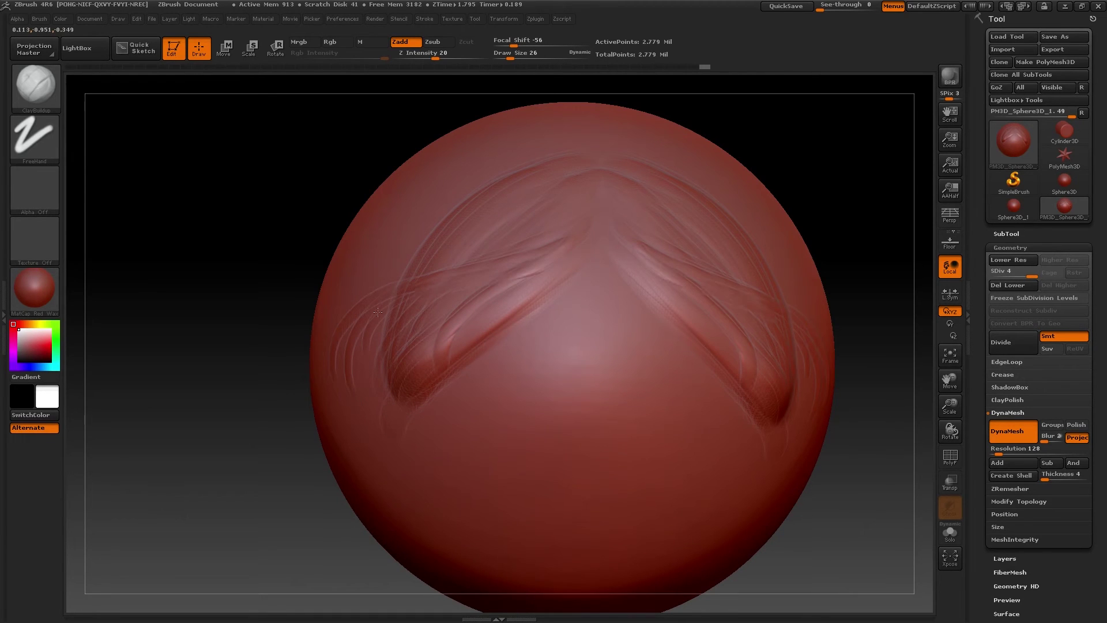
mouse_move(581, 222)
left_mouse_down()
mouse_move(462, 280)
mouse_move(344, 374)
mouse_move(473, 281)
mouse_move(324, 380)
mouse_move(468, 292)
left_mouse_up()
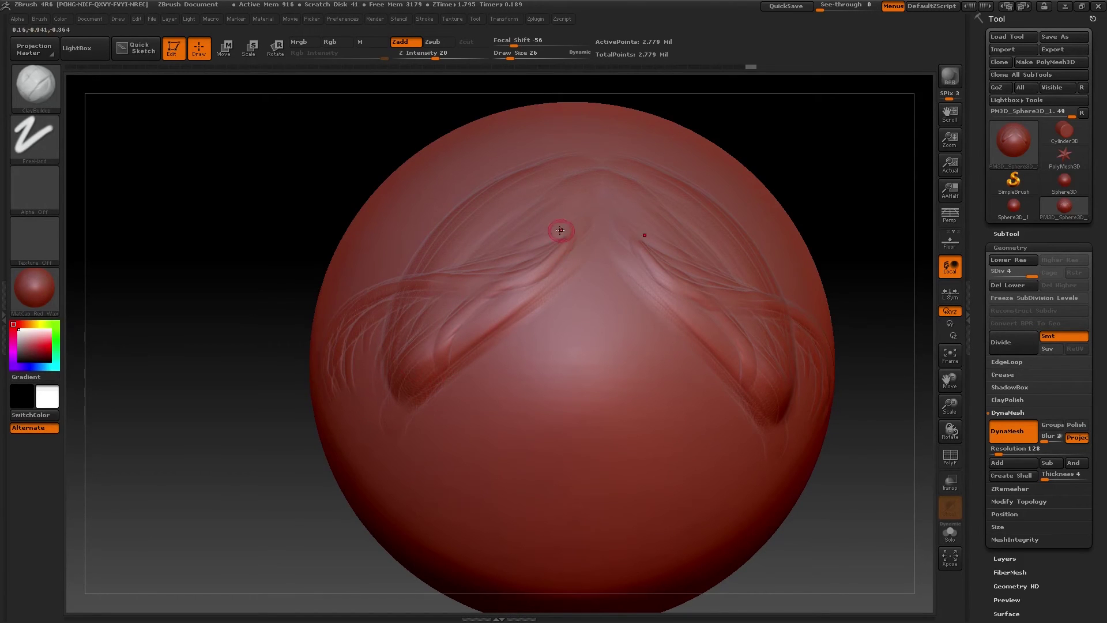
Step: Lay fine ClayBuildup strands along the band's lower inner edge, running from the peak down to the side ends
left_click_drag(601, 232, 393, 405)
left_click_drag(495, 330, 473, 345)
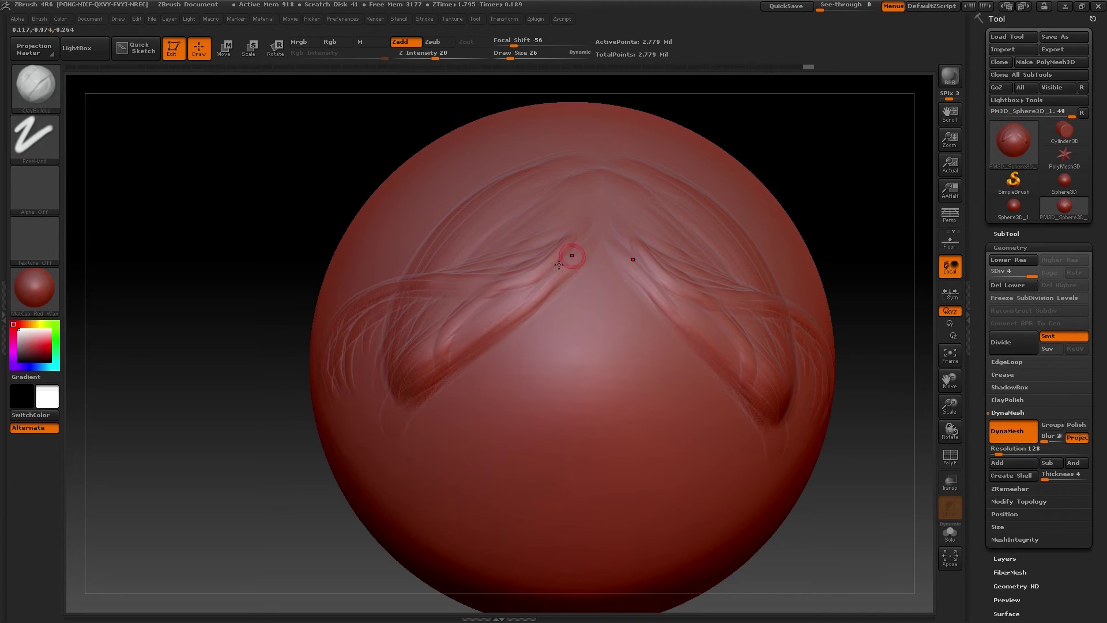
left_click_drag(571, 254, 453, 358)
left_click_drag(596, 228, 436, 352)
left_click_drag(570, 232, 437, 353)
left_click_drag(260, 477, 293, 474)
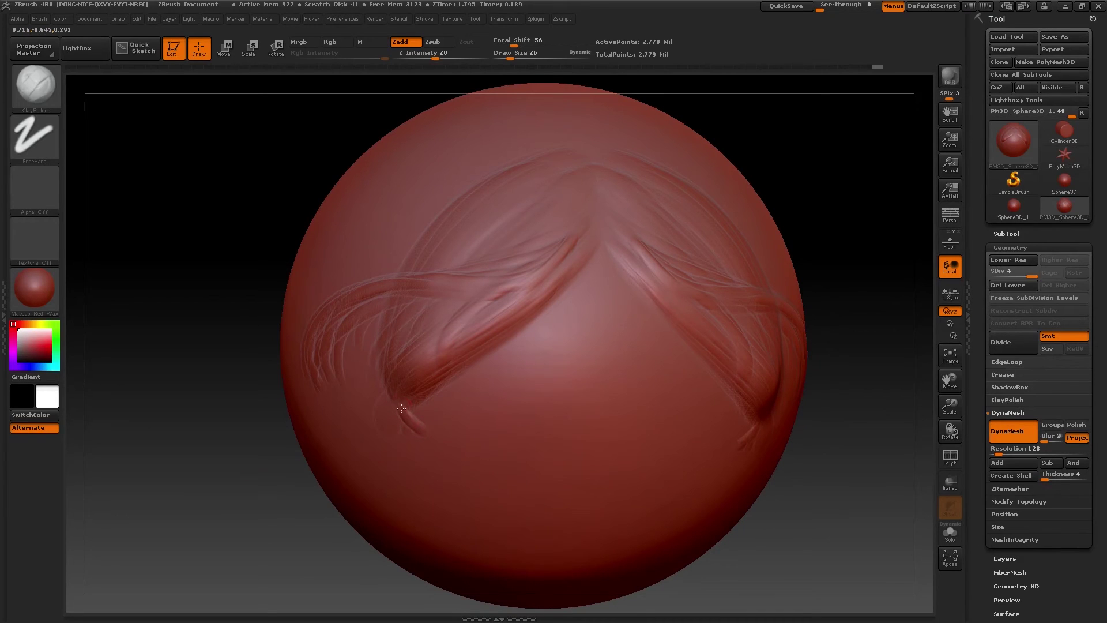
Step: Add fine strands along the top of the arch and down the band's upper surface toward the middle
left_click_drag(214, 490, 205, 492)
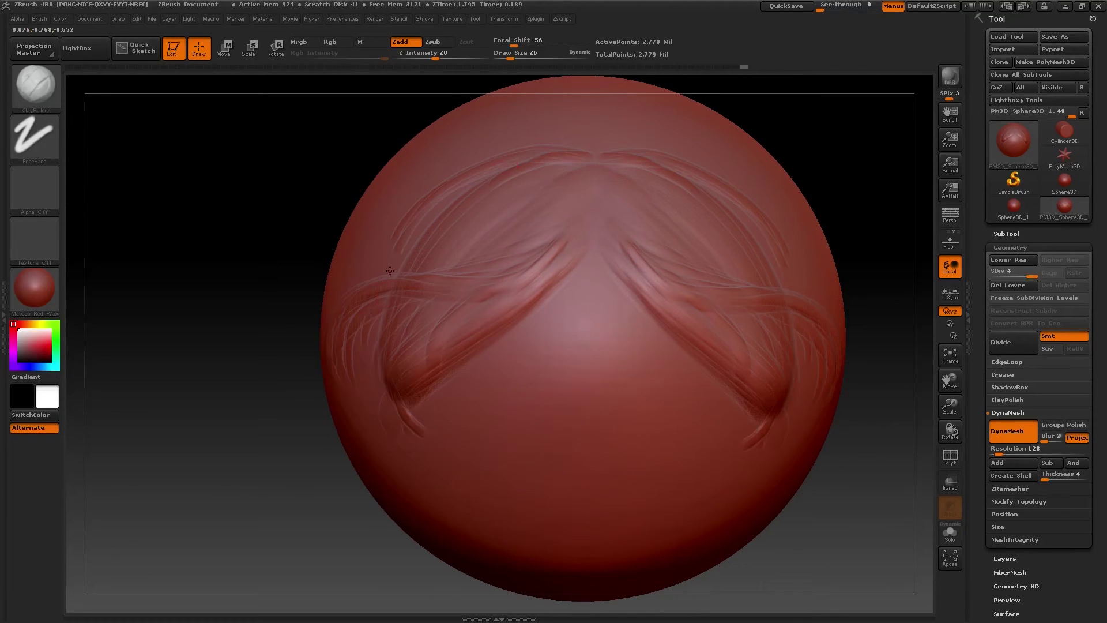
left_click_drag(260, 461, 309, 402)
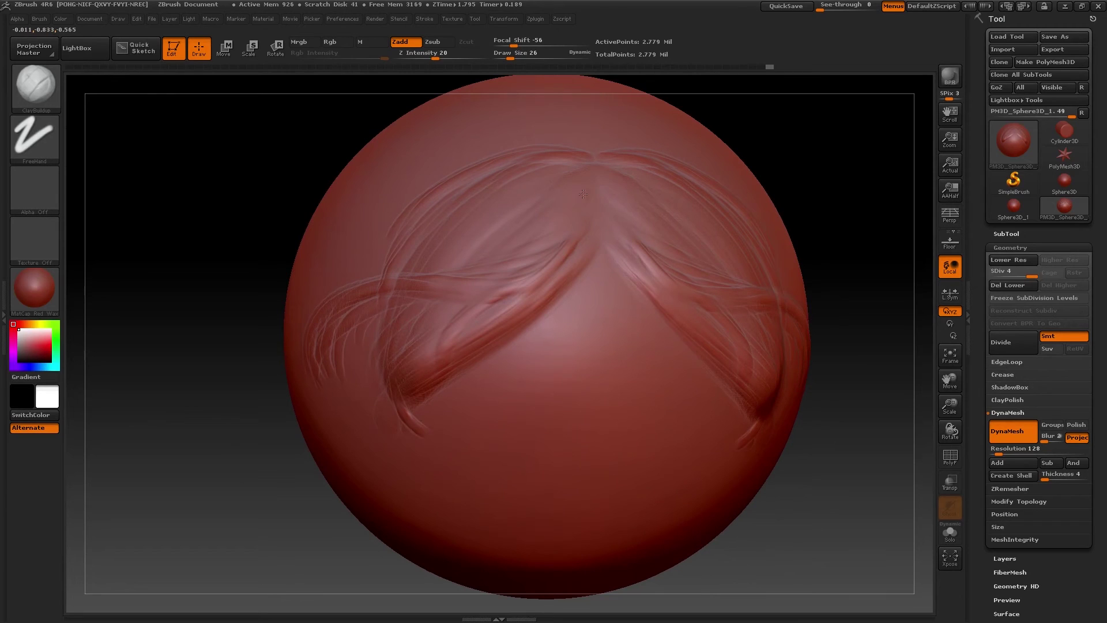
mouse_move(597, 174)
left_mouse_down()
mouse_move(596, 166)
mouse_move(494, 217)
left_mouse_up()
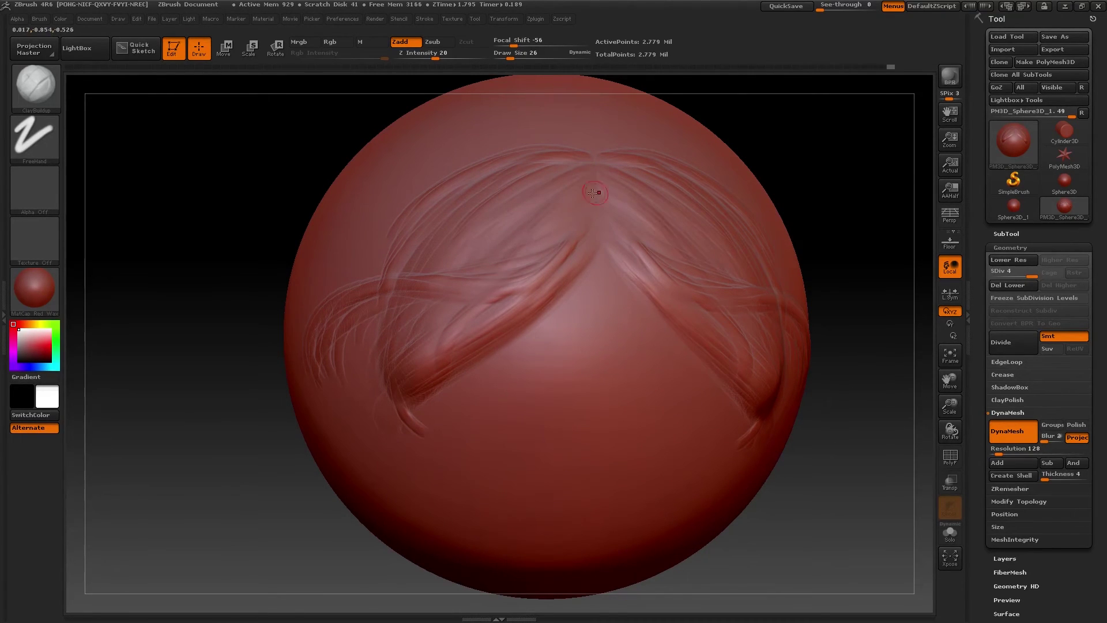
left_click_drag(550, 258, 511, 291)
mouse_move(593, 215)
left_mouse_down()
mouse_move(497, 312)
mouse_move(508, 303)
left_mouse_up()
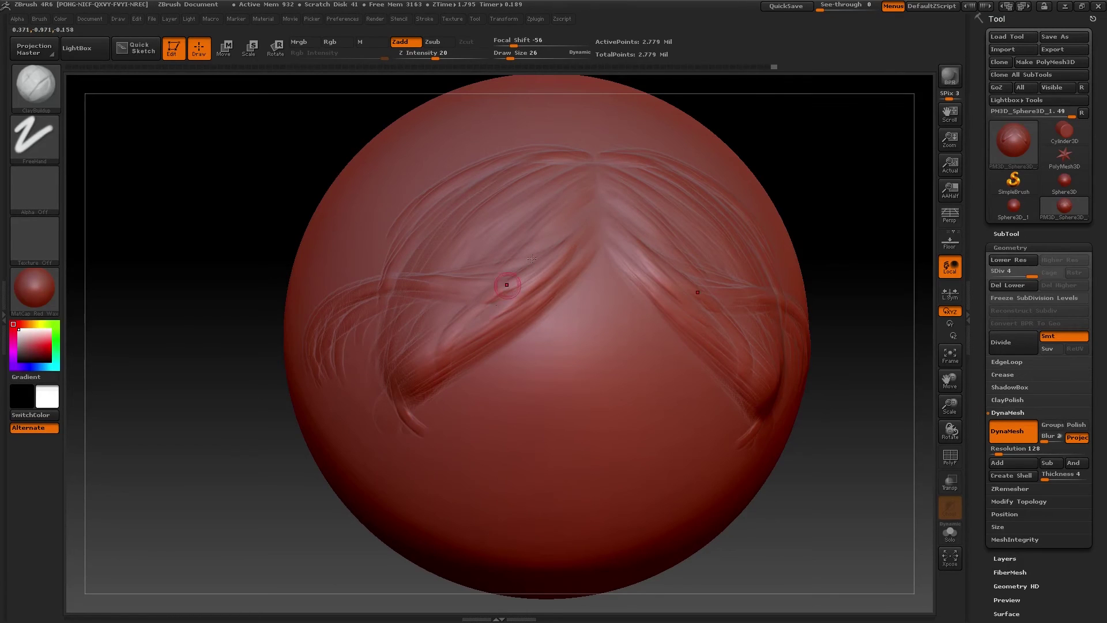
Step: Build a raised mirrored lock sweeping from the central peak sideways across the band and curling down the sphere's sides
left_click_drag(579, 245, 488, 302)
mouse_move(567, 223)
left_mouse_down()
mouse_move(482, 267)
mouse_move(571, 249)
mouse_move(472, 283)
left_mouse_up()
left_click_drag(560, 257, 367, 290)
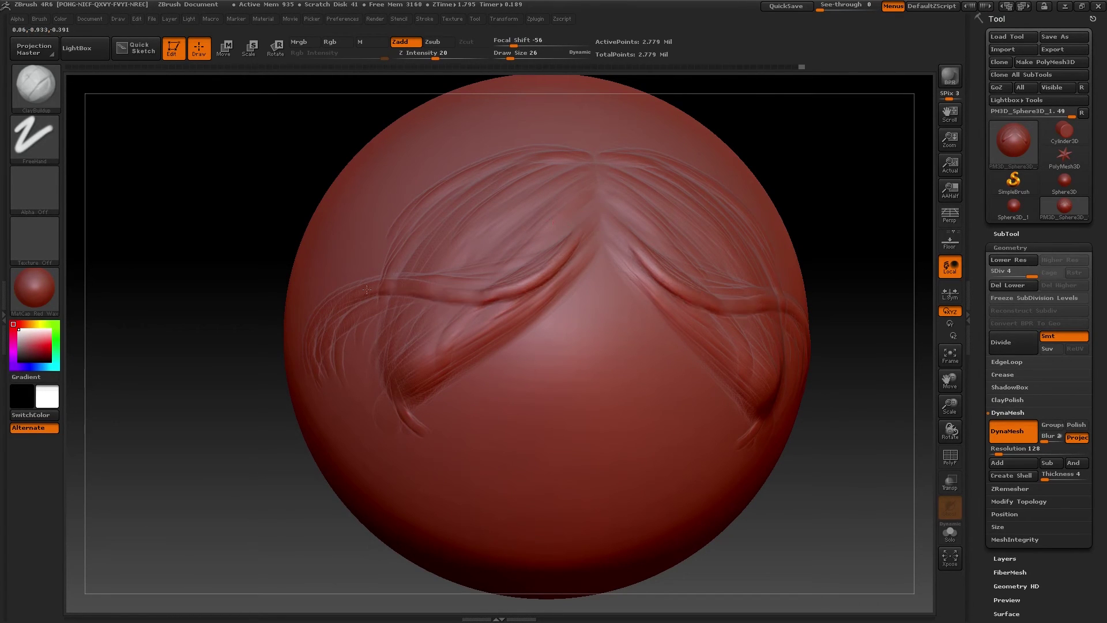
left_click_drag(574, 234, 320, 334)
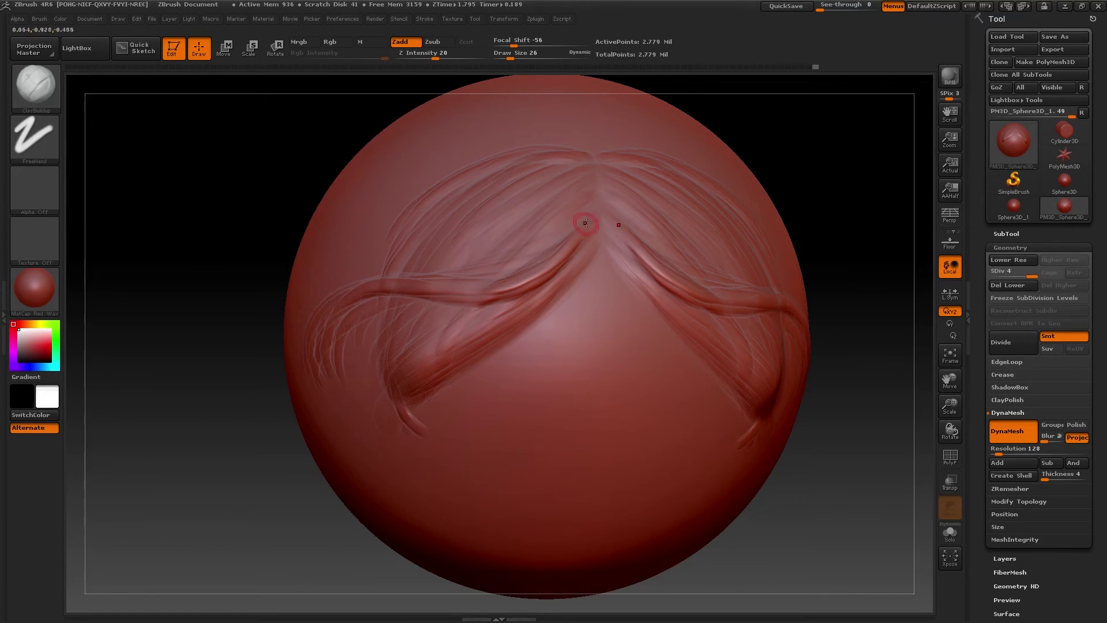
mouse_move(585, 223)
left_mouse_down()
mouse_move(553, 273)
mouse_move(351, 295)
left_mouse_up()
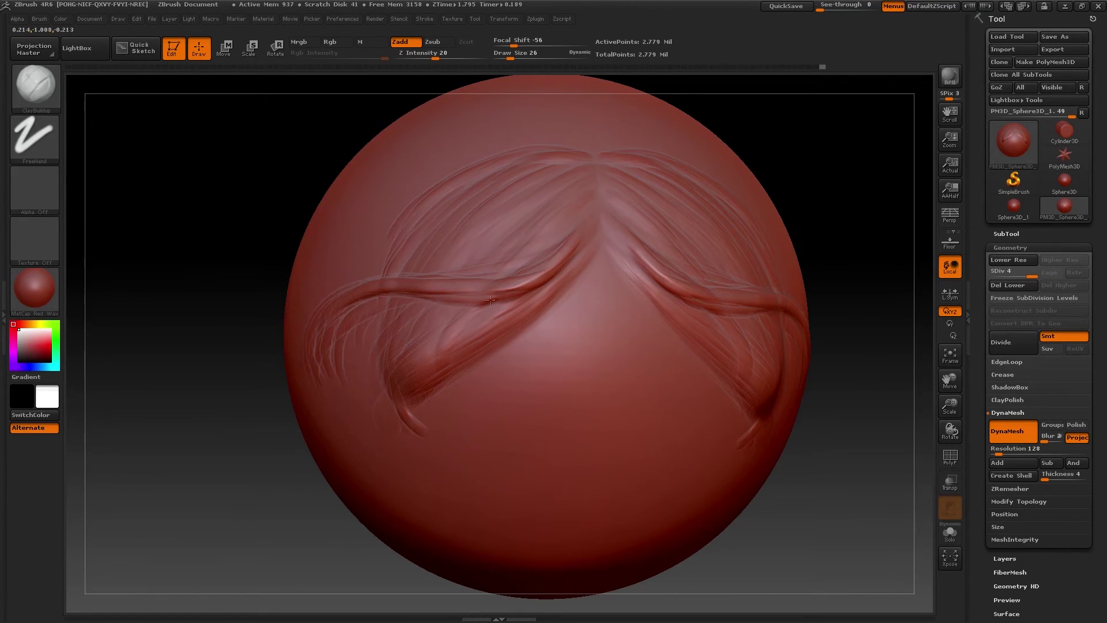
left_click_drag(490, 300, 383, 289)
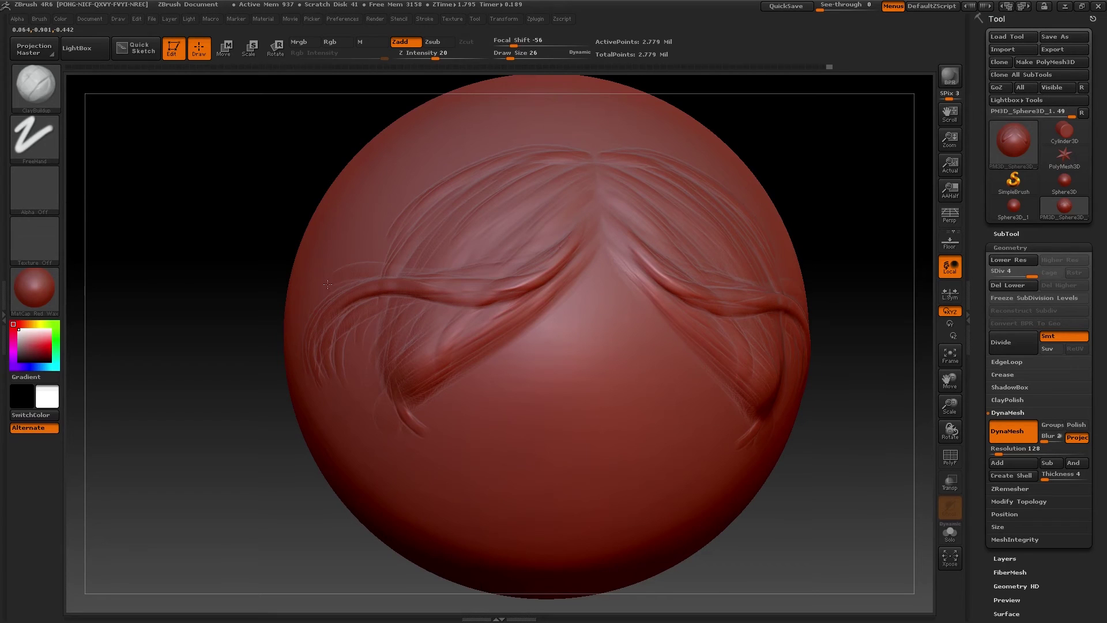
mouse_move(583, 224)
left_mouse_down()
mouse_move(476, 293)
mouse_move(513, 279)
mouse_move(401, 289)
left_mouse_up()
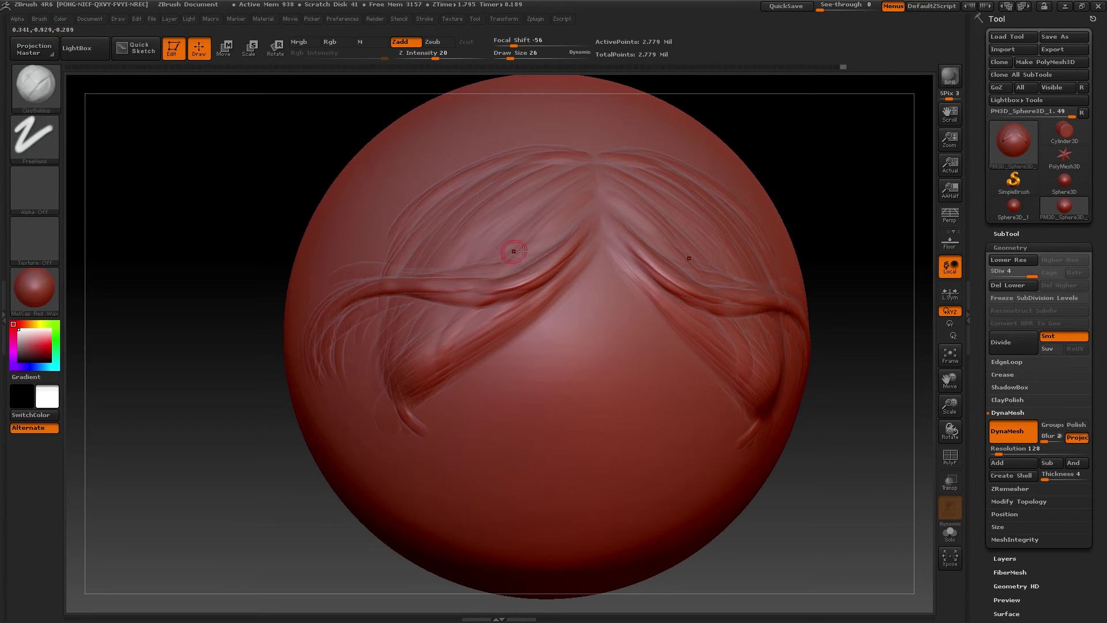
left_click_drag(522, 251, 335, 292)
left_click_drag(320, 329, 317, 362)
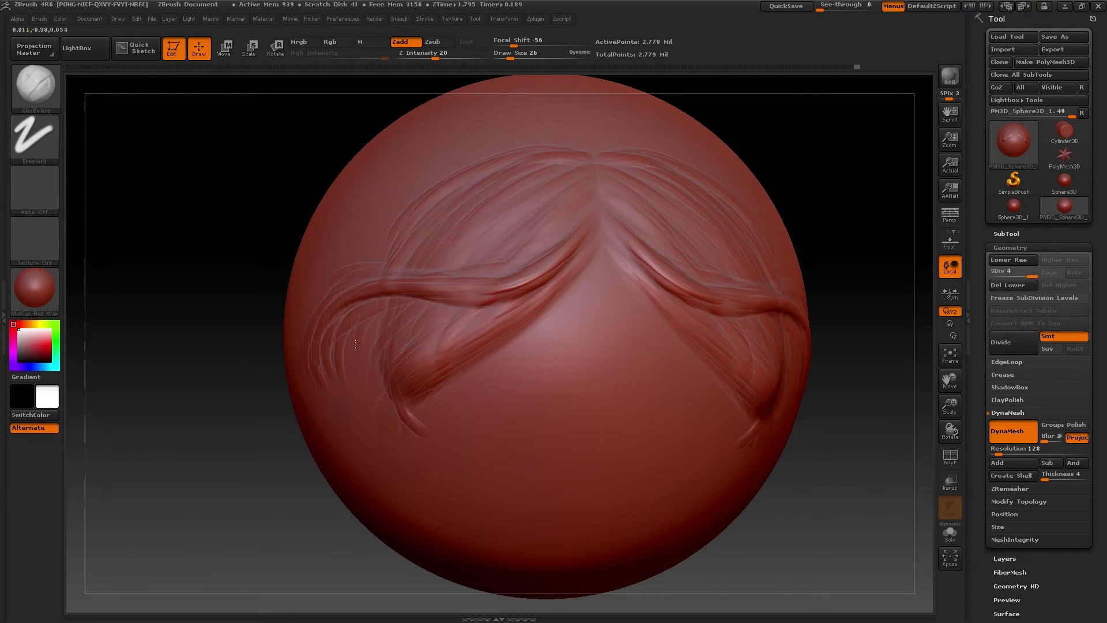
Step: Try pulling two mirrored horns from the top of the sphere with Move Elastic at Draw Size 155, and undo them
left_click_drag(213, 407, 165, 350)
mouse_move(165, 351)
left_mouse_down("alt")
mouse_move(207, 399)
mouse_move(238, 411)
mouse_move(229, 420)
left_mouse_up("alt")
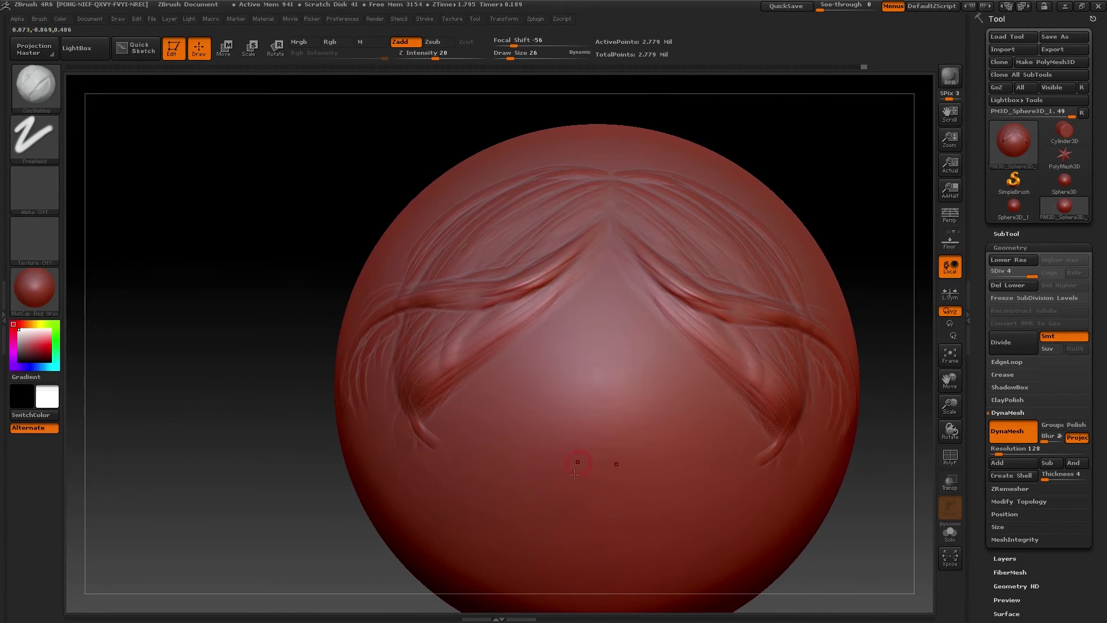
mouse_move(259, 353)
left_mouse_down()
mouse_move(288, 393)
mouse_move(245, 357)
left_mouse_up()
mouse_move(273, 420)
left_mouse_down("alt")
mouse_move(339, 452)
mouse_move(353, 552)
left_mouse_up("alt")
left_click(41, 96)
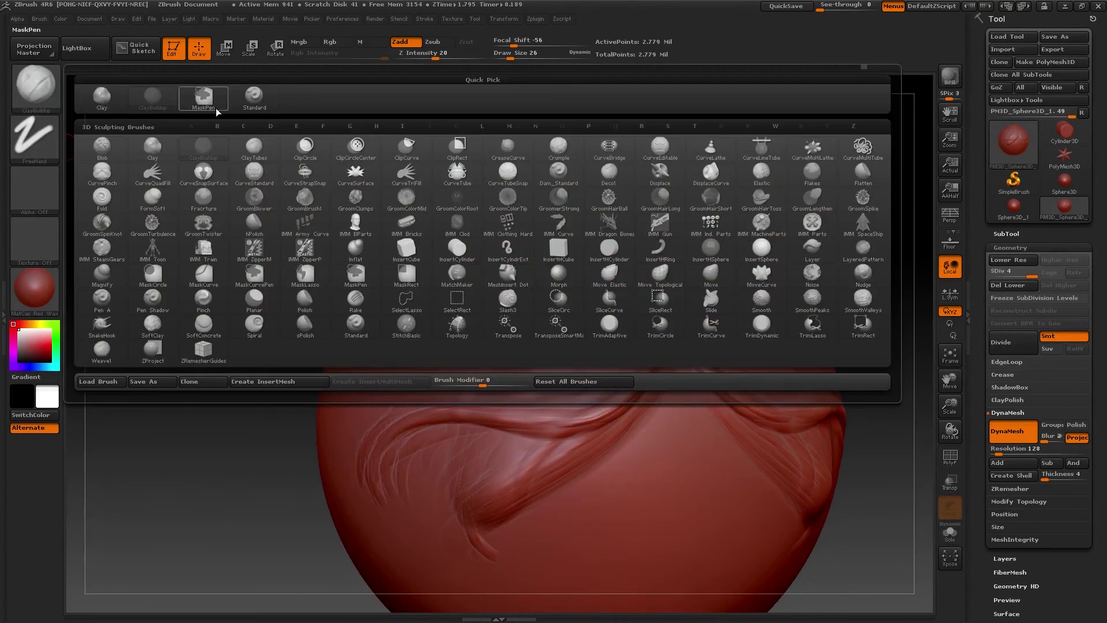
mouse_move(450, 237)
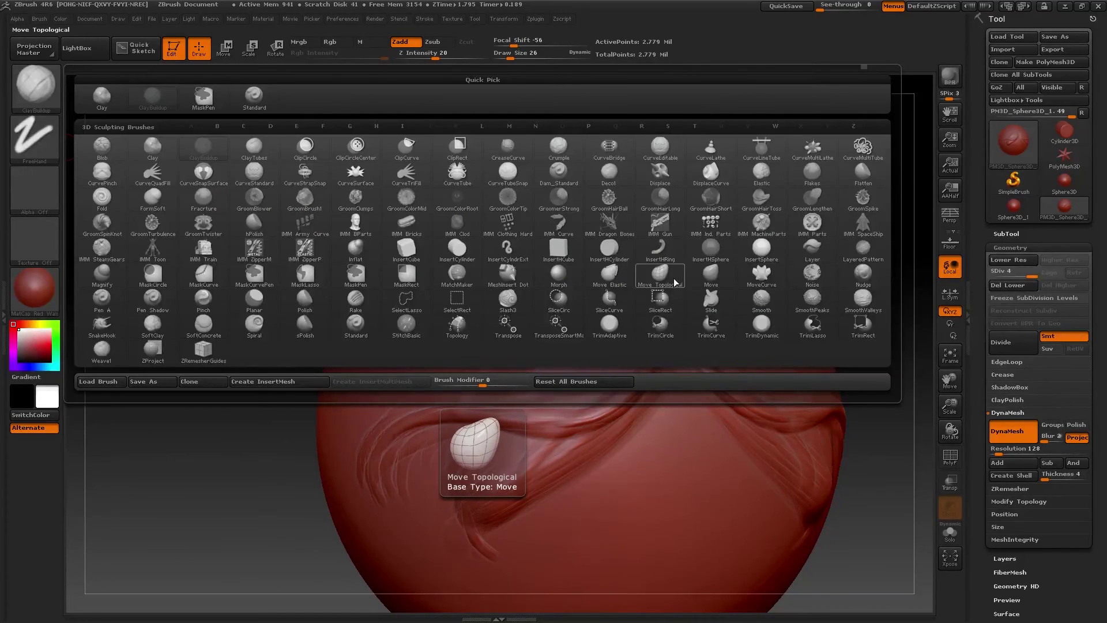
left_click(610, 274)
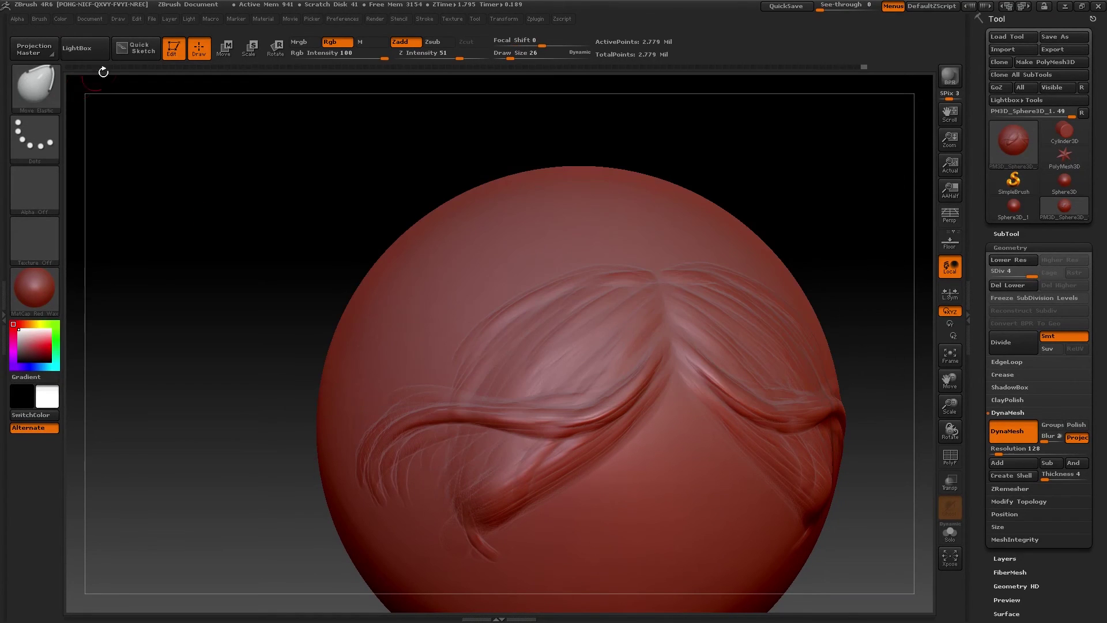
left_click_drag(511, 57, 530, 58)
mouse_move(510, 267)
left_mouse_down()
mouse_move(461, 225)
mouse_move(519, 196)
left_mouse_up()
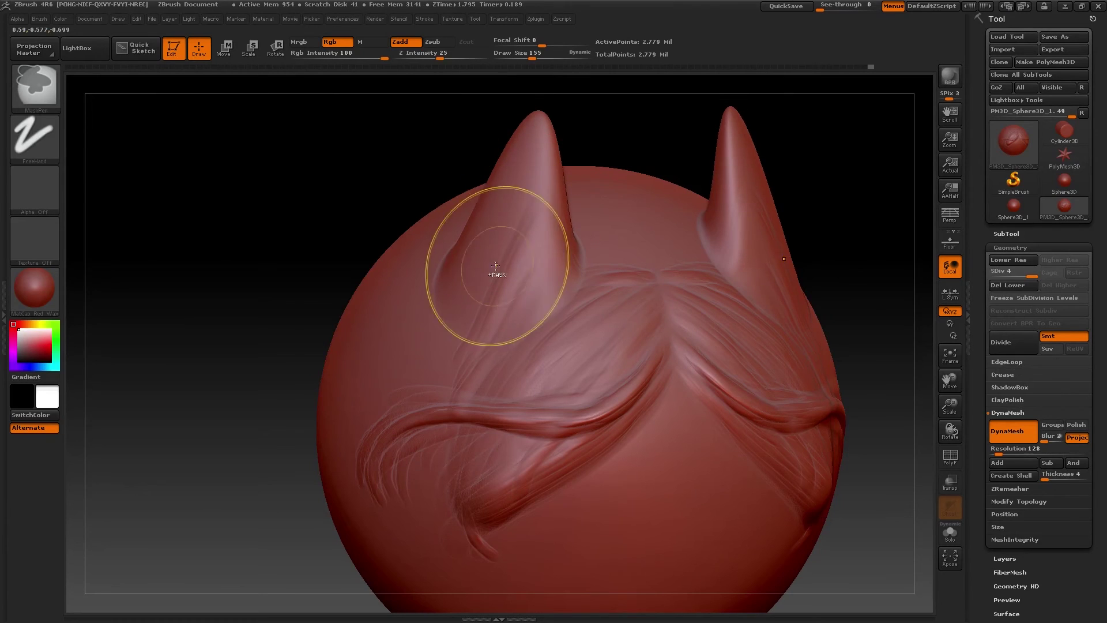
key("ctrl+z")
Step: Try flattening the strands on the upper band with the hPolish brush, and undo the polishing strokes
key("b")
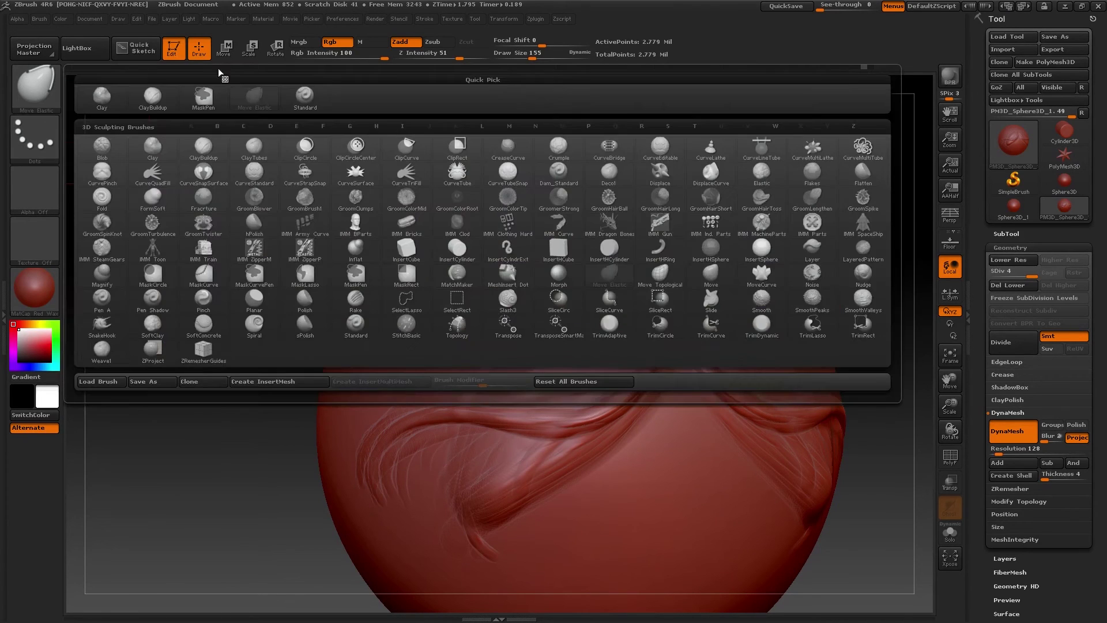
left_click(254, 222)
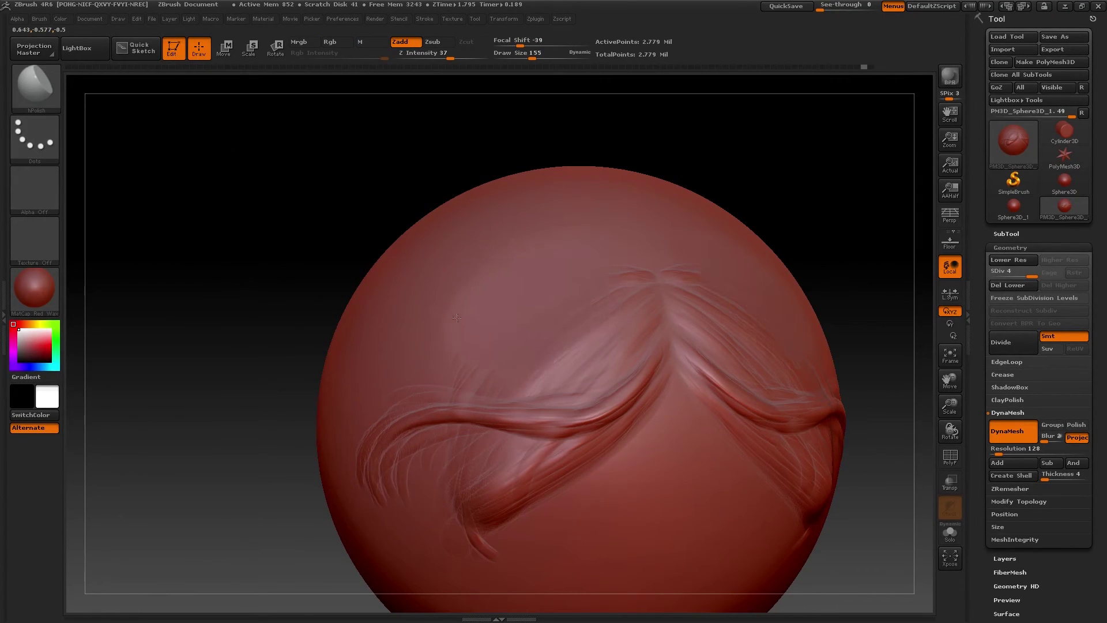
left_click_drag(489, 250, 403, 267)
mouse_move(289, 249)
left_mouse_down()
mouse_move(337, 280)
mouse_move(343, 309)
mouse_move(270, 291)
mouse_move(459, 352)
left_mouse_up()
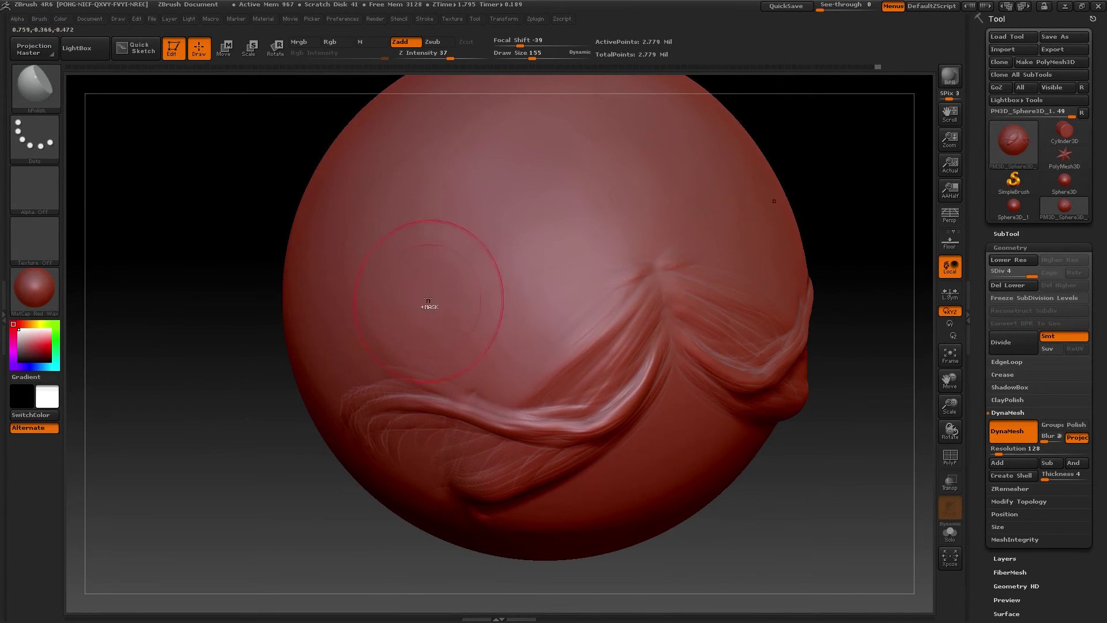
key("ctrl")
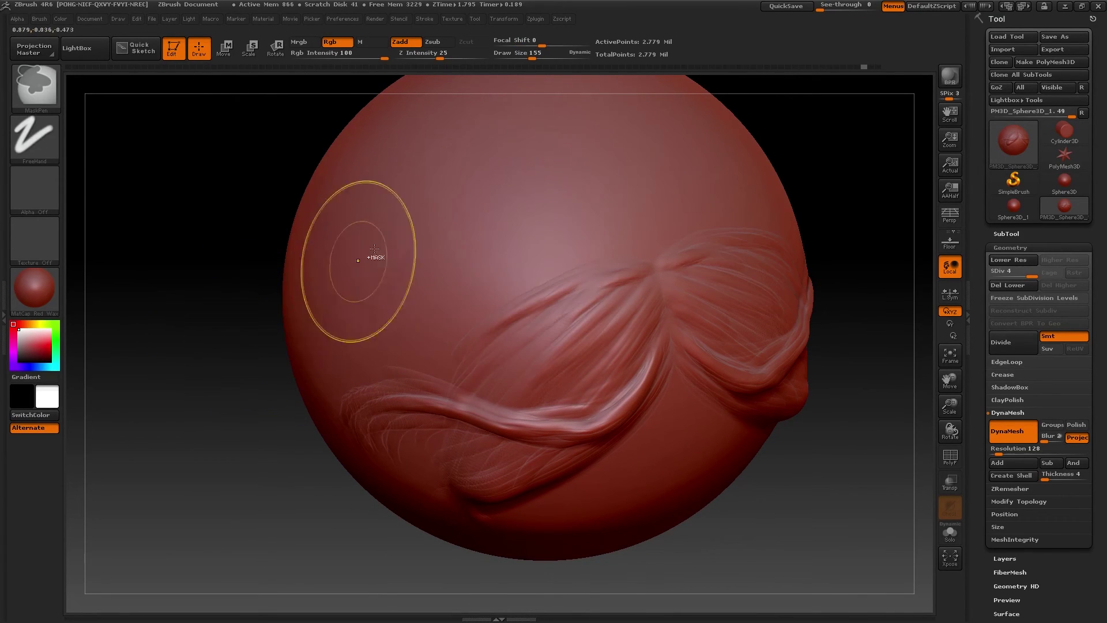
Step: Try the Planar brush on the smooth surface below the strand band
mouse_move(244, 331)
left_mouse_down()
mouse_move(227, 391)
mouse_move(414, 334)
left_mouse_up()
left_click_drag(222, 415, 407, 253)
left_click_drag(284, 273, 380, 114)
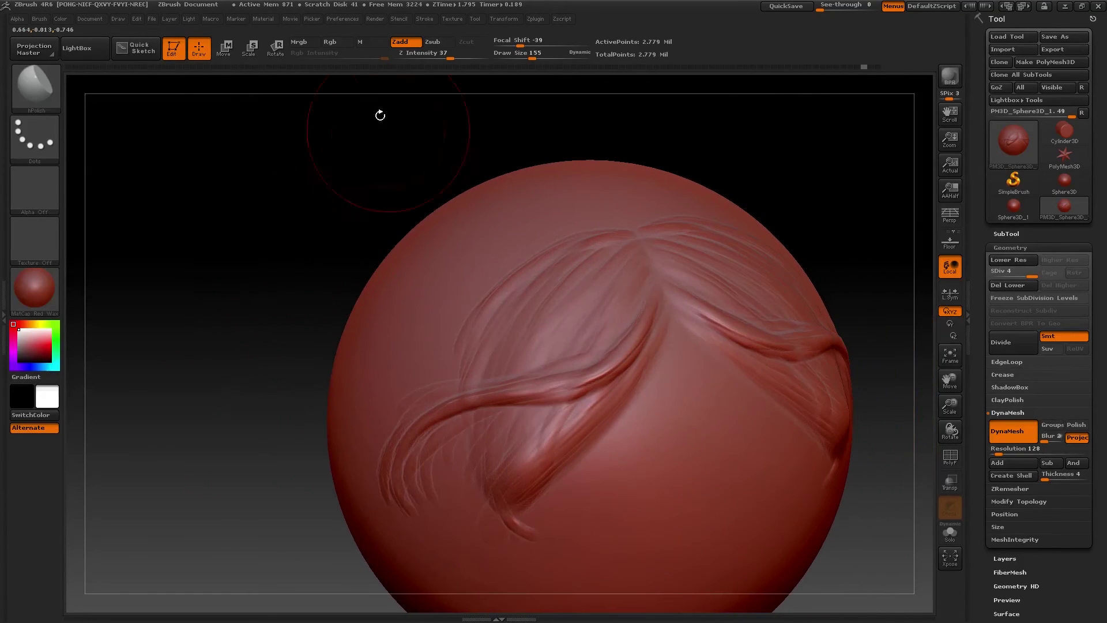
left_click(35, 107)
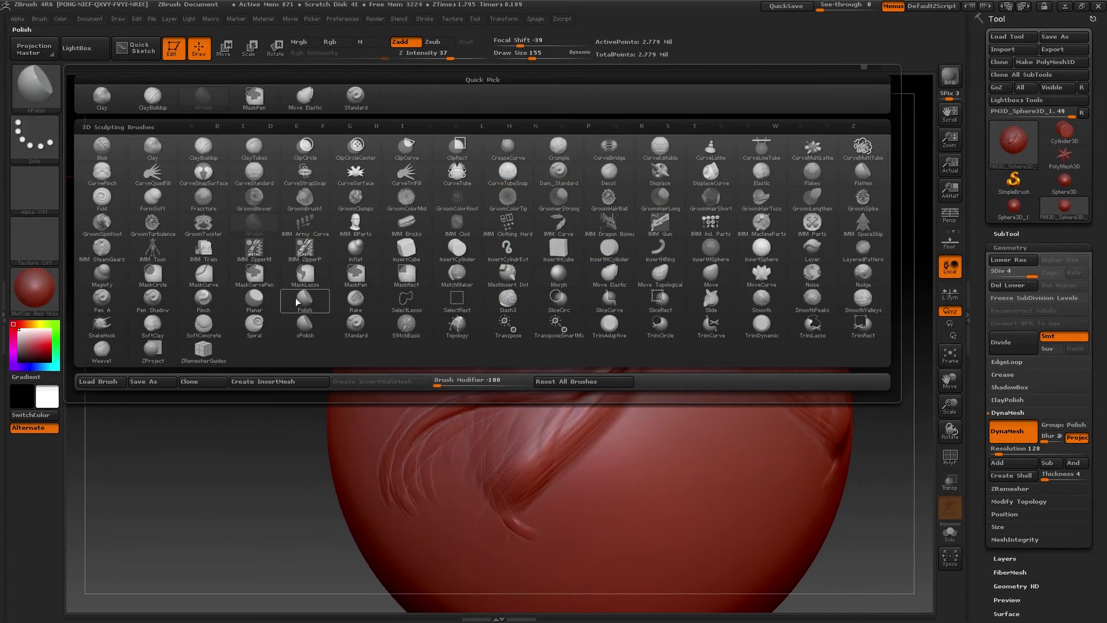
left_click(255, 301)
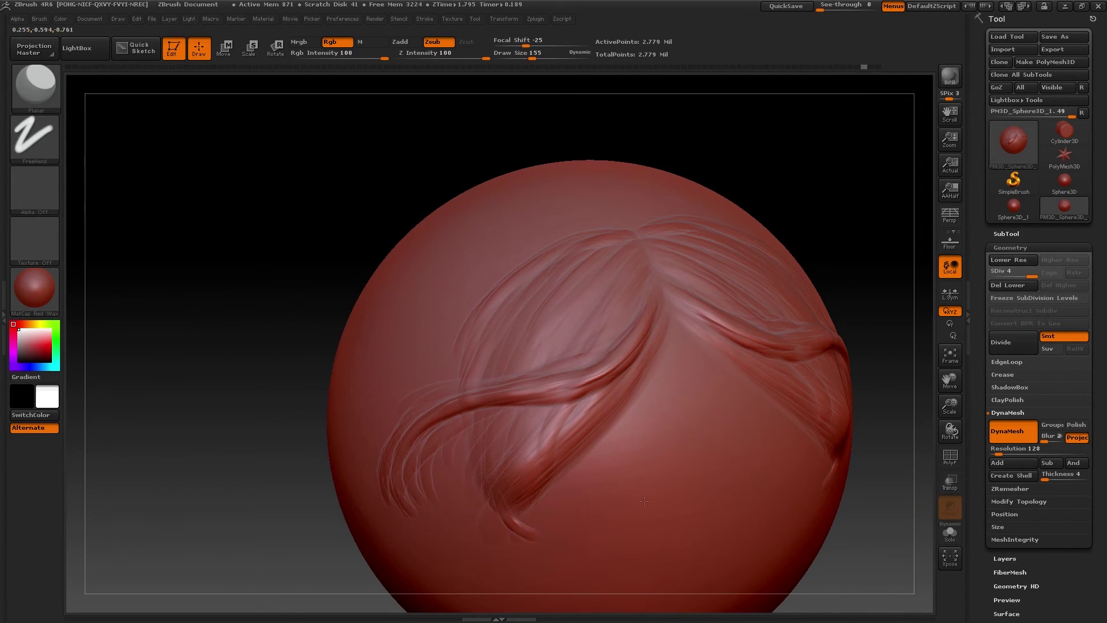
left_click_drag(669, 478, 651, 428)
Step: Try the Polish brush on the sphere, and switch to the Pinch brush
left_click(47, 95)
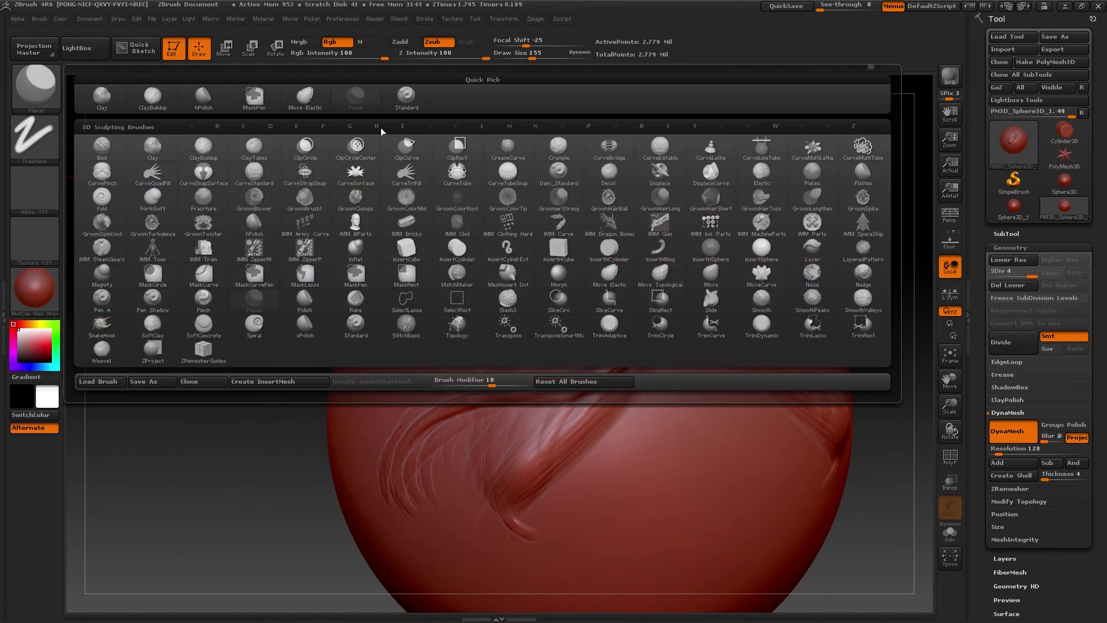
left_click(304, 297)
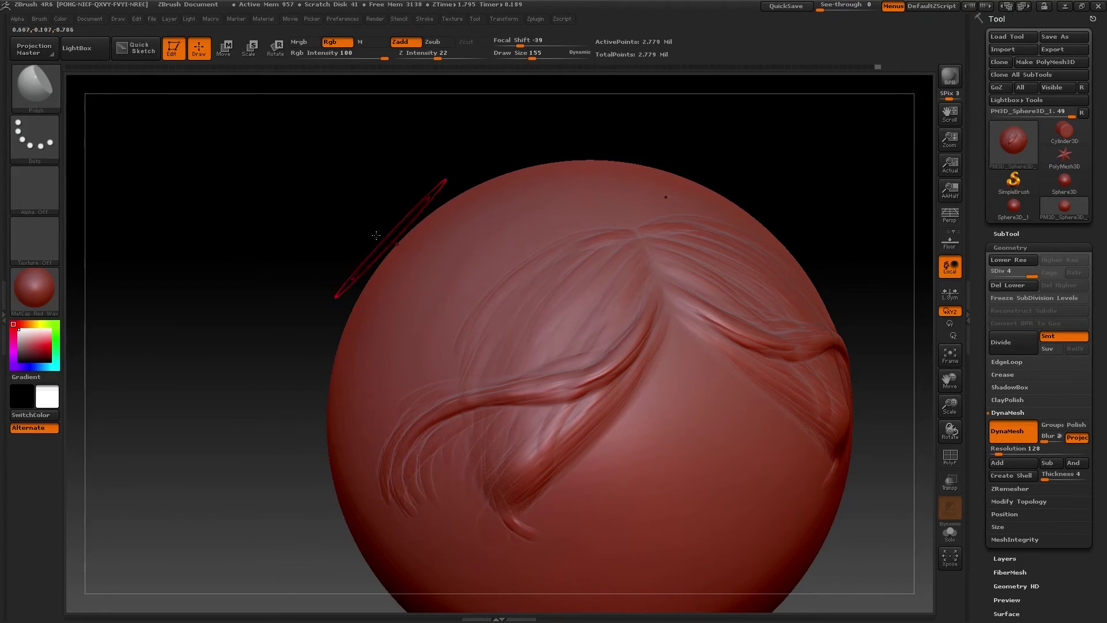
left_click(35, 88)
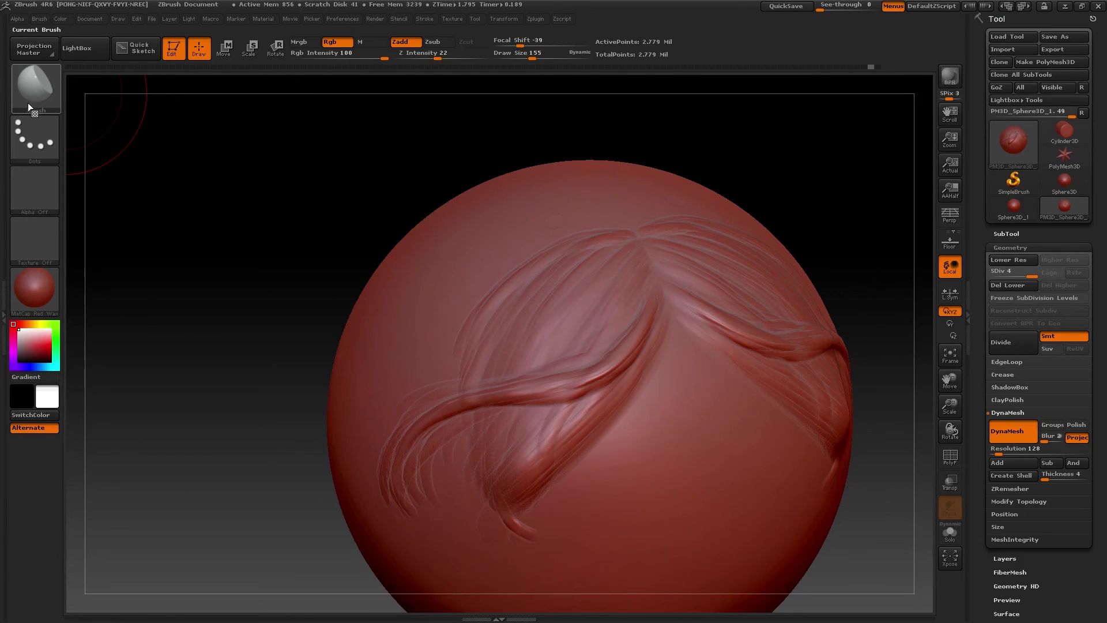
left_click(40, 90)
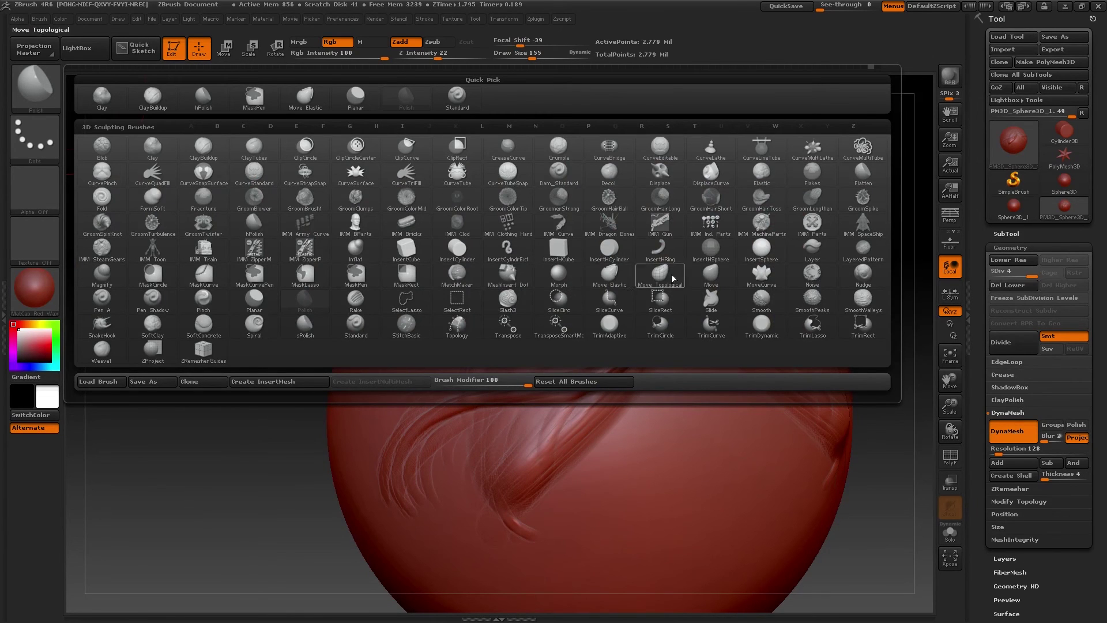
left_click(208, 303)
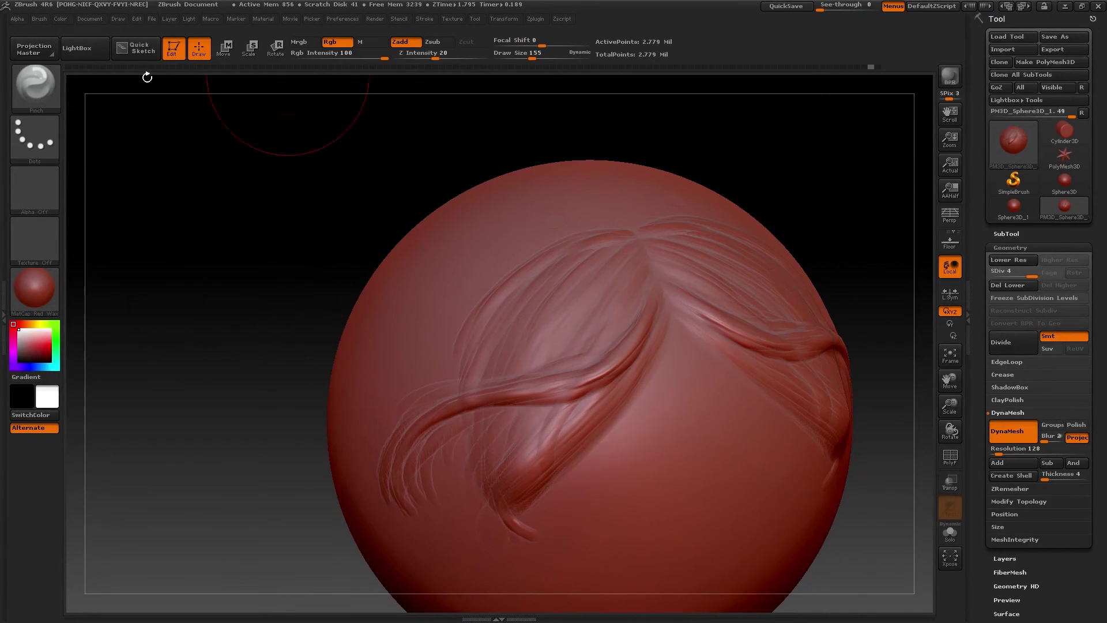
Step: Return to the ClayBuildup brush, try a stroke below the central peak at Draw Size 155, and undo it
left_click(24, 92)
left_click(131, 96)
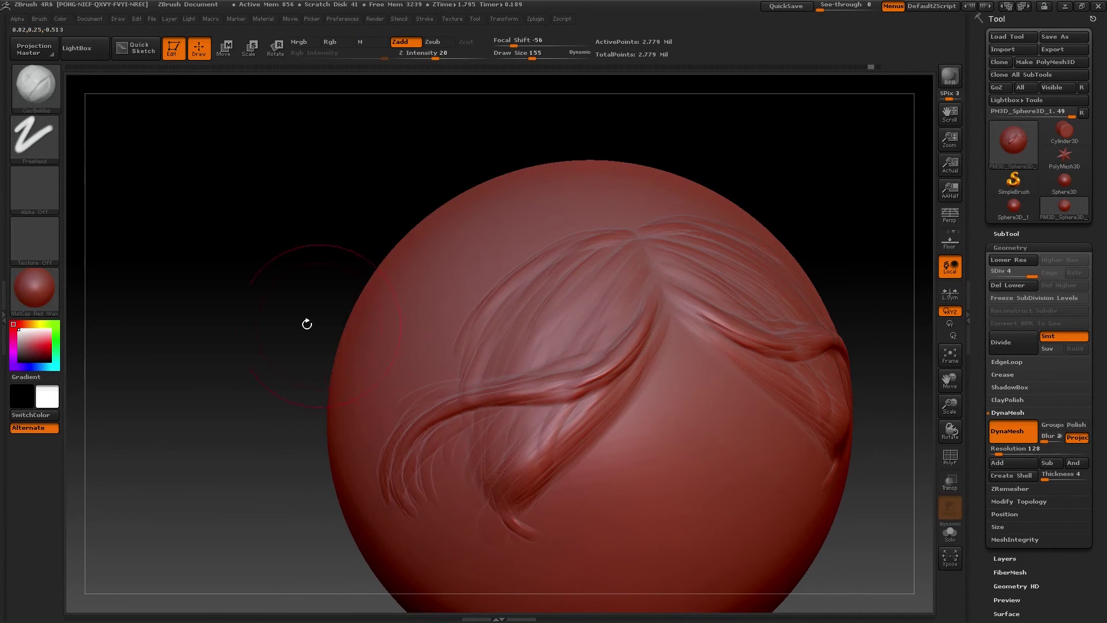
left_click_drag(306, 321, 279, 302)
left_click_drag(612, 418, 624, 468)
key("ctrl+z")
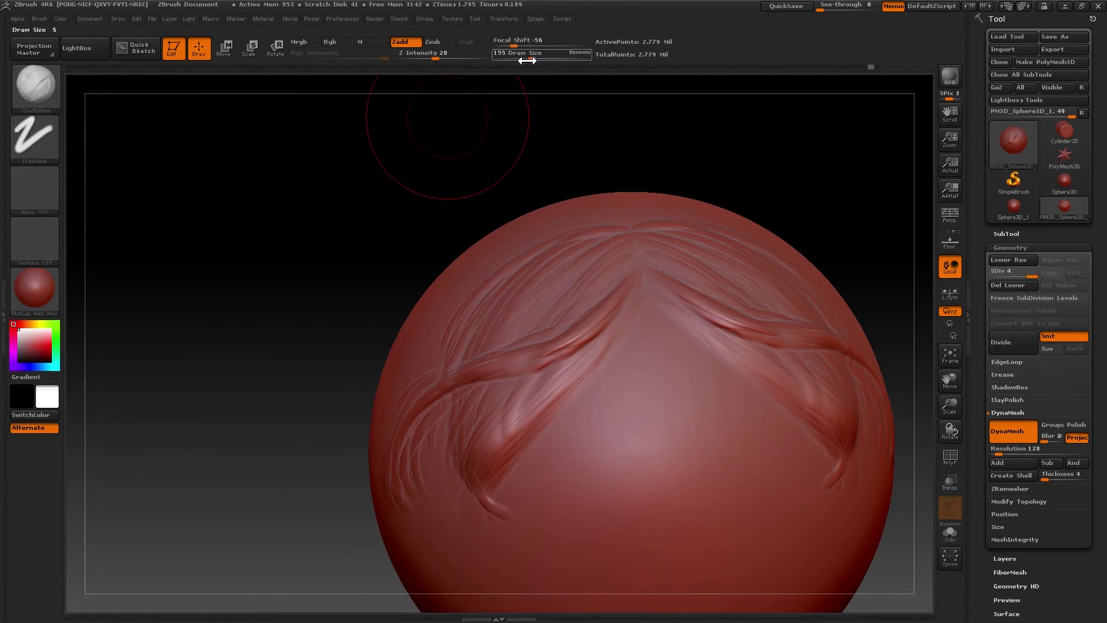
Step: Build two mirrored vertical ridges below the central peak with ClayBuildup at Draw Size 53, widening them with overlapping strokes
left_click_drag(532, 58, 517, 58)
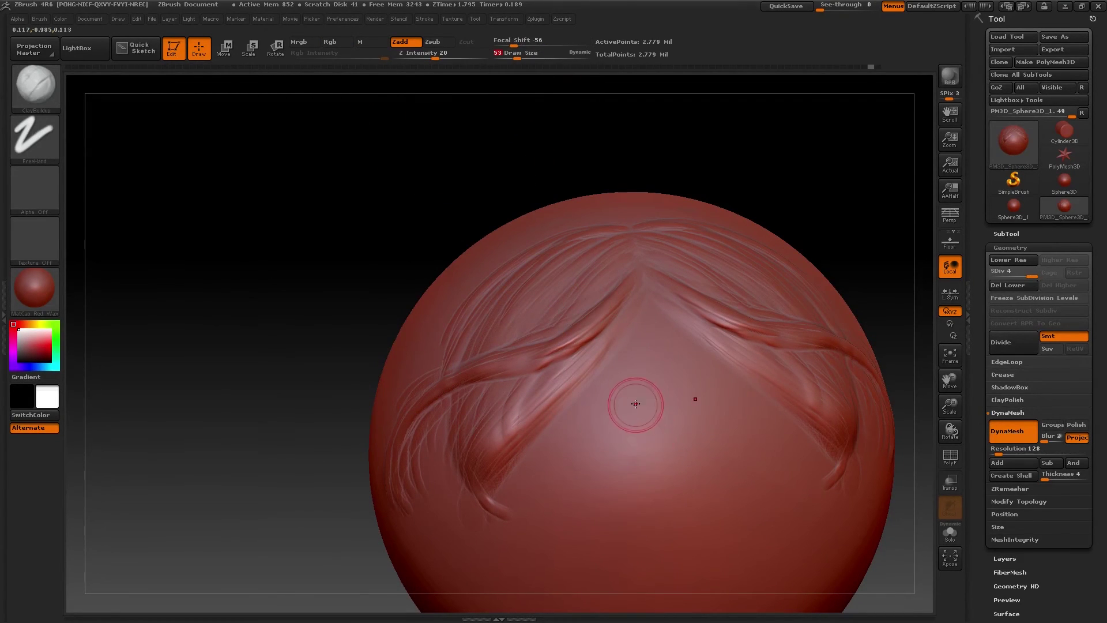
mouse_move(634, 392)
left_mouse_down()
mouse_move(645, 548)
mouse_move(653, 475)
mouse_move(658, 546)
left_mouse_up()
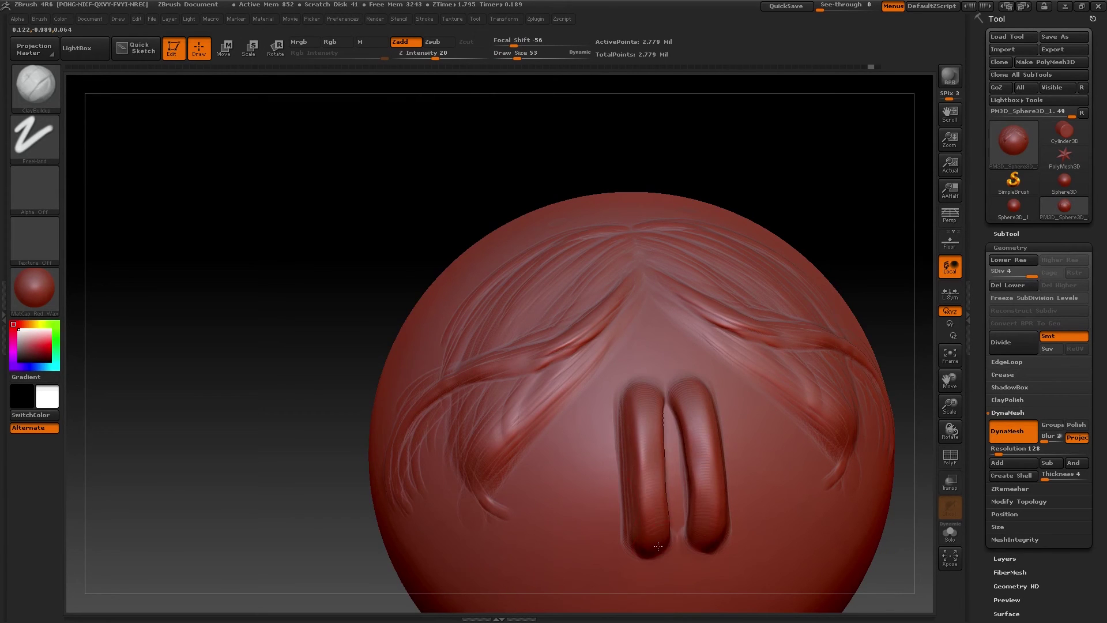
key("ctrl+z")
left_click_drag(347, 295, 334, 286)
left_click_drag(633, 395, 651, 542)
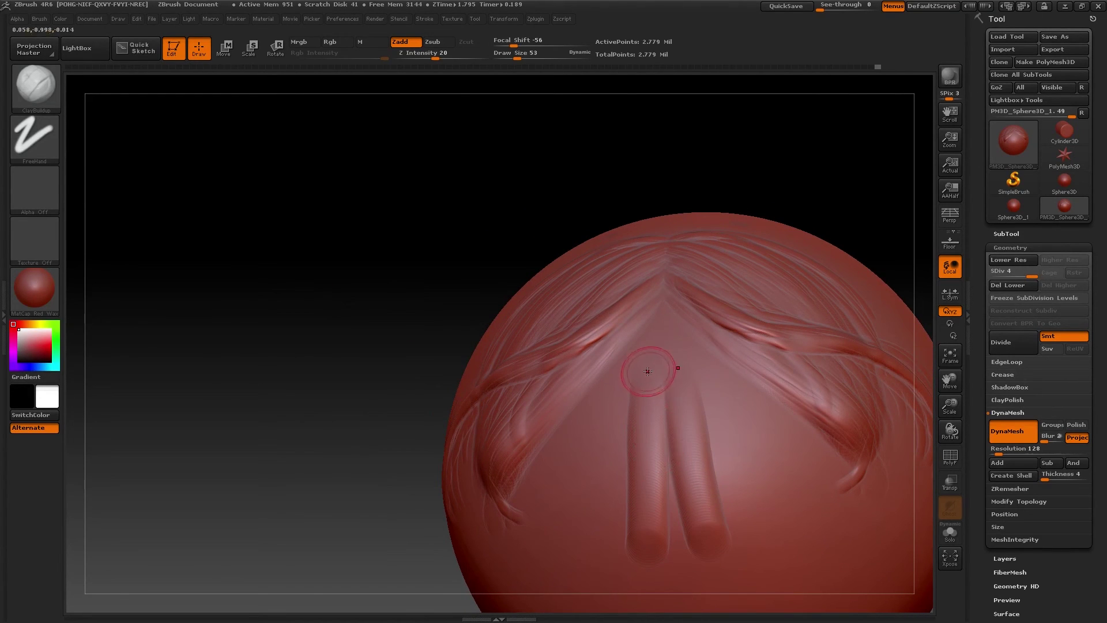
mouse_move(642, 358)
left_mouse_down()
mouse_move(631, 550)
mouse_move(643, 375)
mouse_move(631, 428)
mouse_move(611, 369)
mouse_move(620, 530)
mouse_move(614, 479)
left_mouse_up()
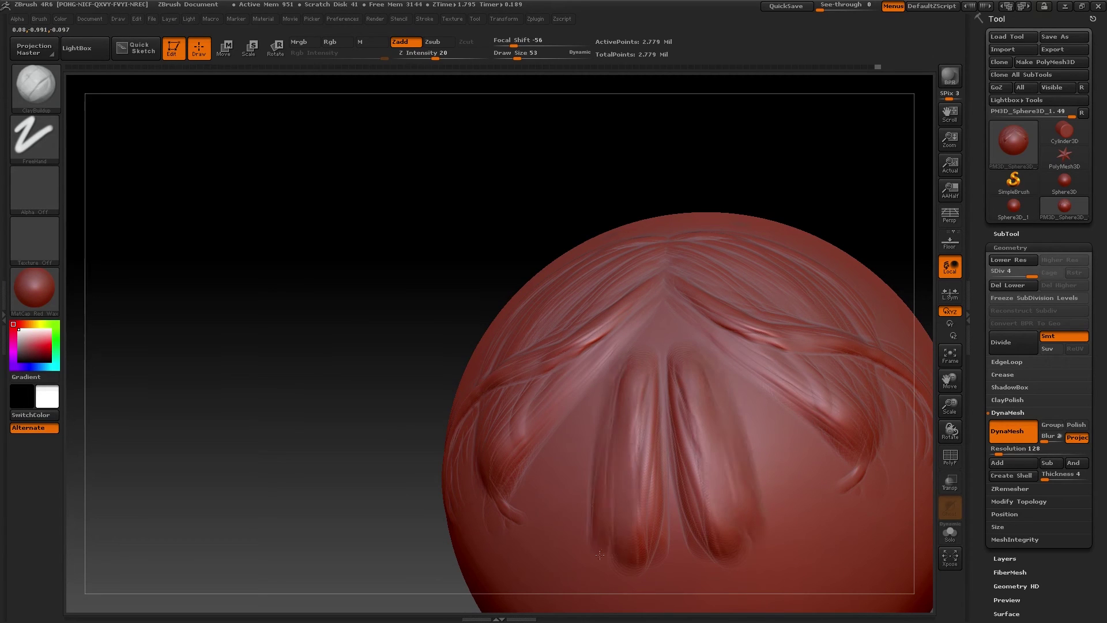
mouse_move(327, 404)
left_mouse_down()
mouse_move(339, 392)
mouse_move(300, 386)
left_mouse_up()
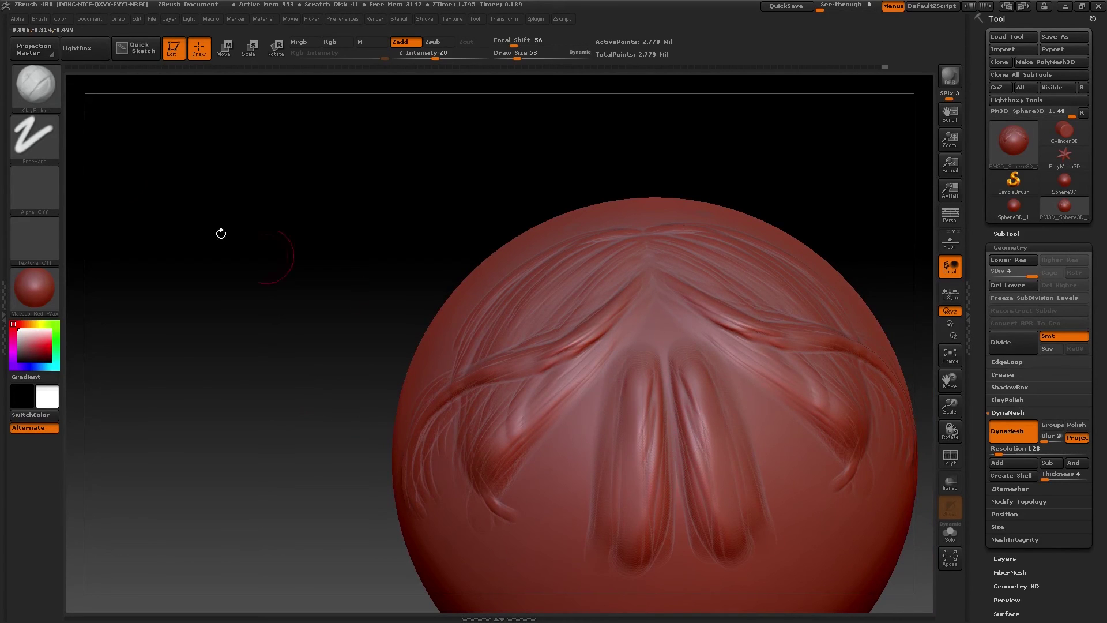
Step: Switch to the Pinch brush, try pinching the groove between the two ridges at Draw Size 75, and undo it
left_click(28, 94)
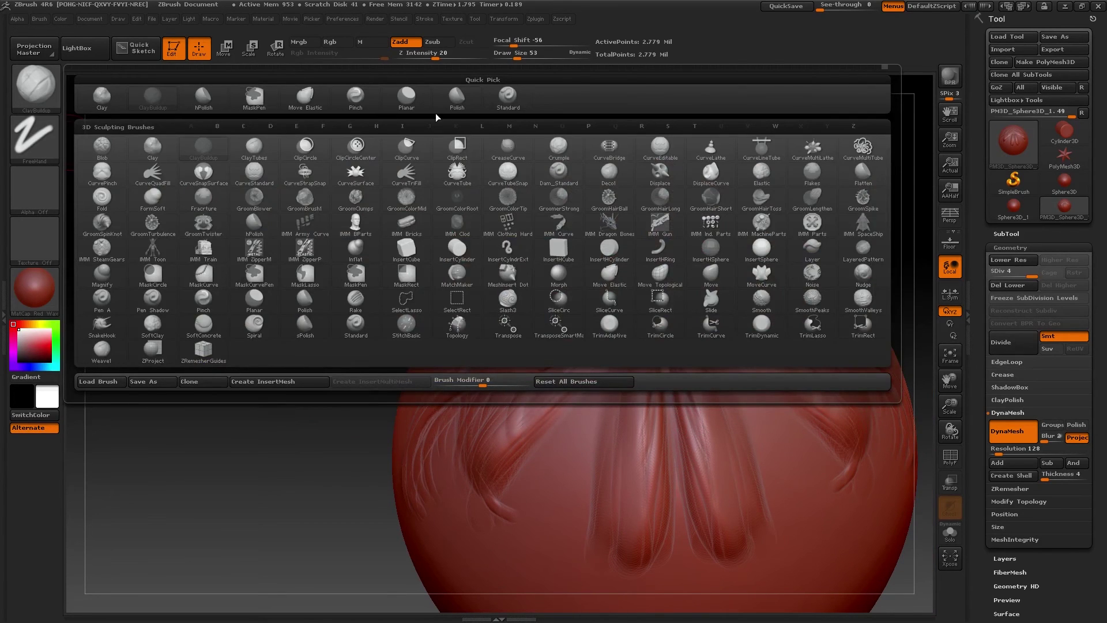
left_click(358, 102)
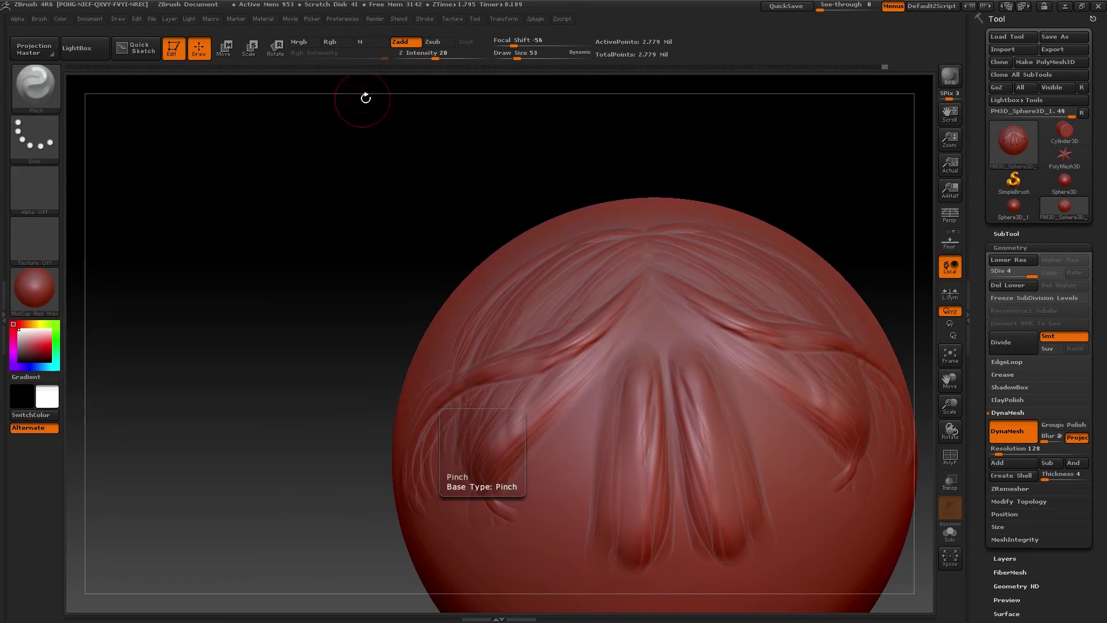
left_click_drag(517, 59, 522, 58)
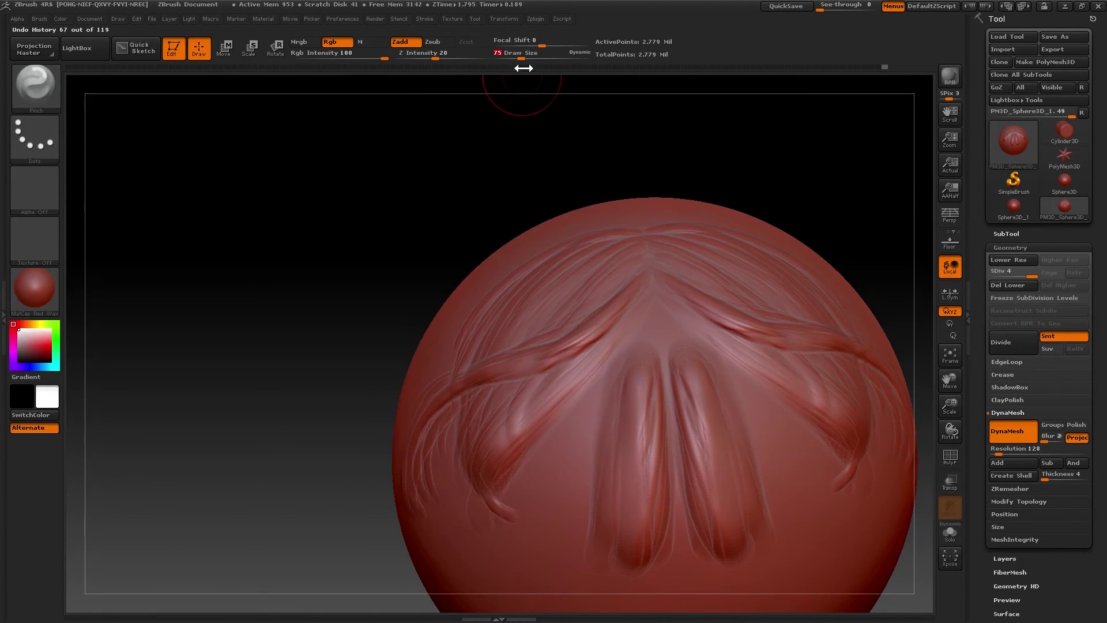
left_click_drag(669, 414, 674, 443)
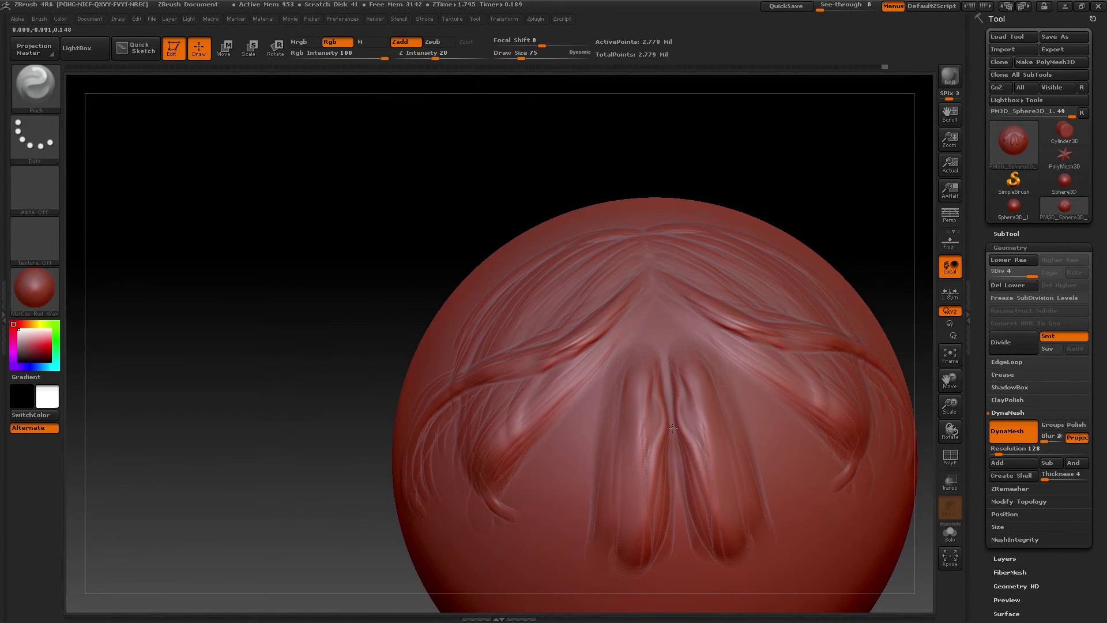
key("ctrl+z")
Step: Pinch the groove between the two ridges into a tight crease at Draw Size 56 and Z Intensity 10
left_click_drag(526, 58, 518, 59)
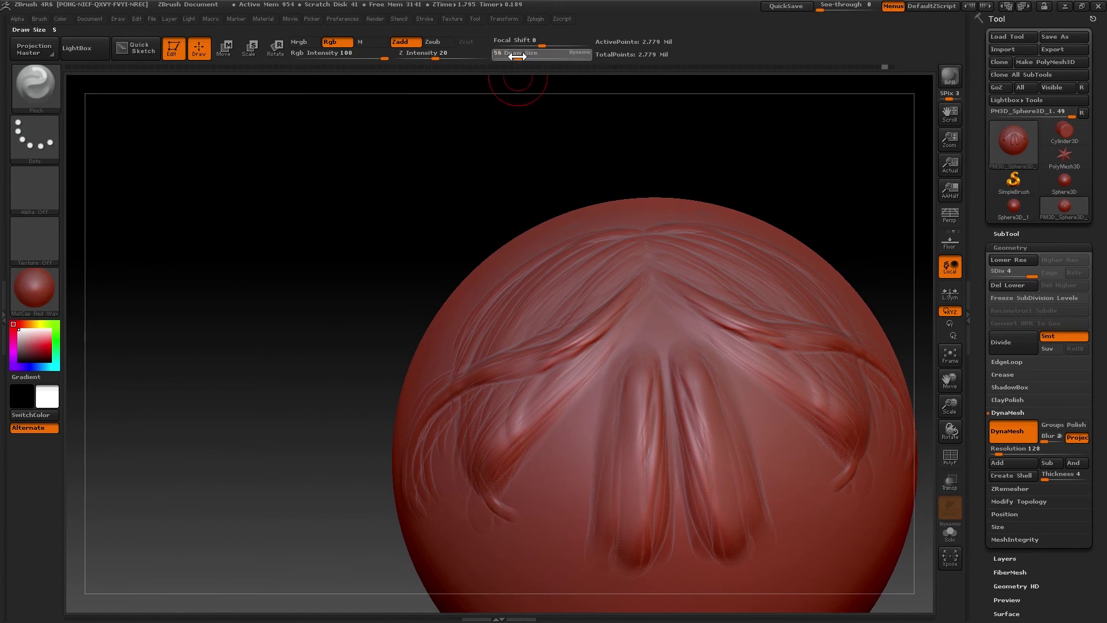
left_click_drag(440, 58, 413, 58)
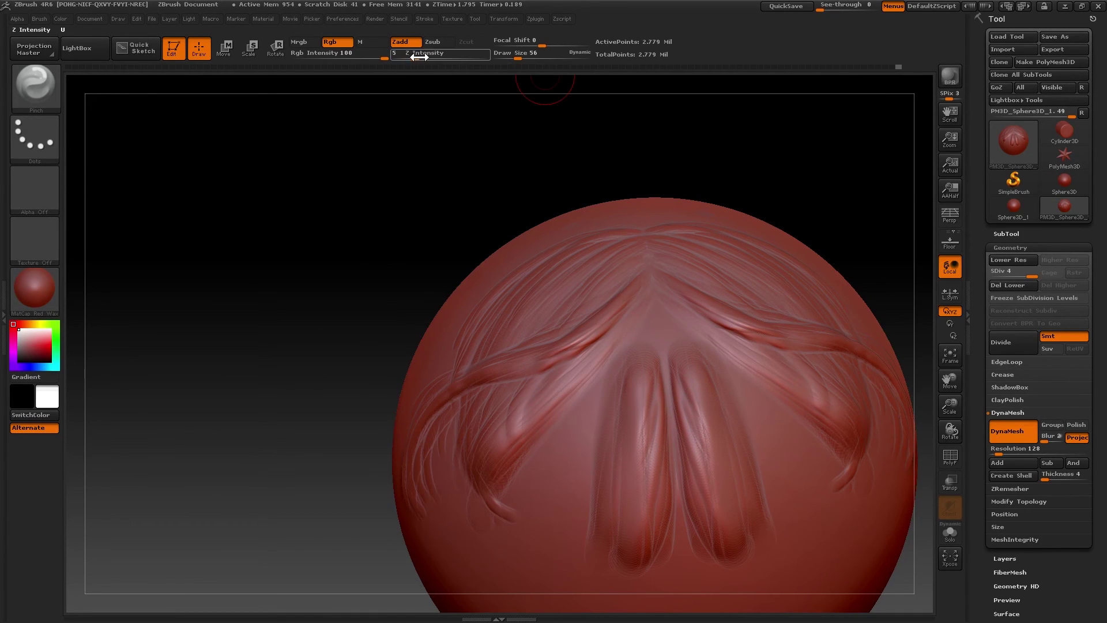
left_click_drag(415, 59, 425, 59)
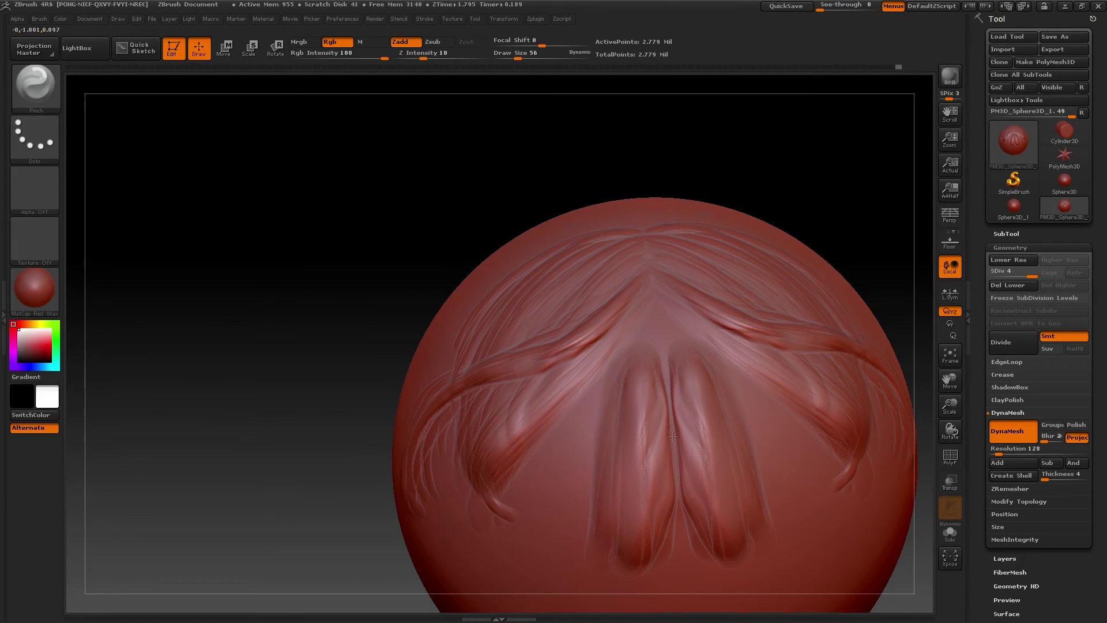
left_click_drag(676, 479, 674, 438)
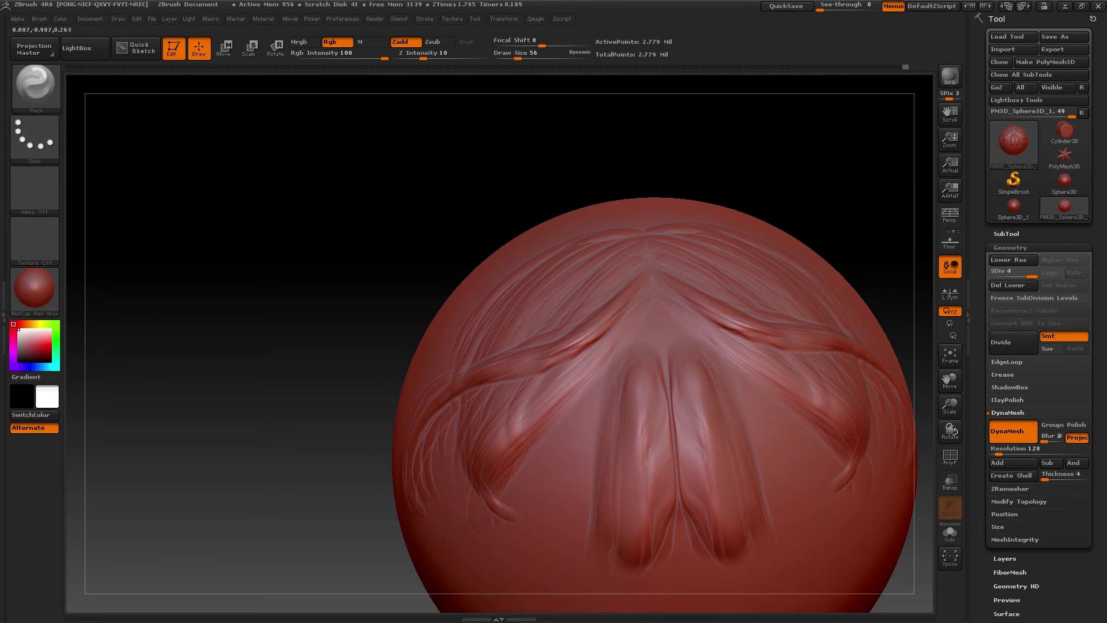
left_click_drag(675, 509, 660, 416)
Step: Pinch the strands along the upper edge of the band on the side of the sphere
mouse_move(344, 464)
left_mouse_down()
mouse_move(317, 461)
mouse_move(372, 470)
mouse_move(307, 477)
mouse_move(340, 489)
left_mouse_up()
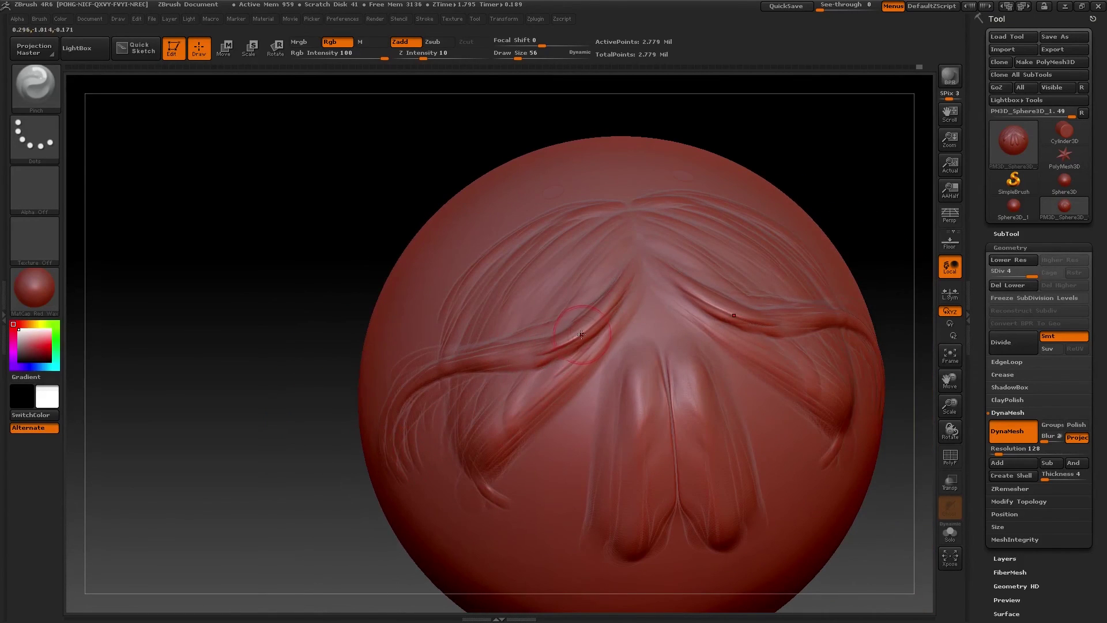
left_click_drag(286, 432, 307, 264)
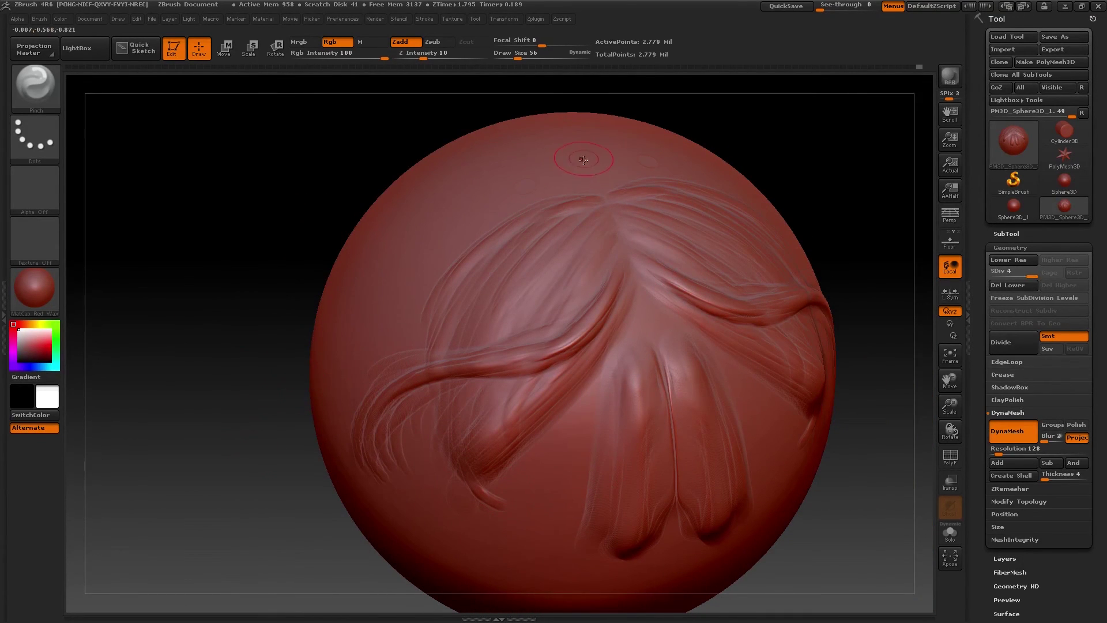
left_click_drag(586, 165, 454, 220)
left_click_drag(583, 207, 472, 296)
left_click_drag(274, 515, 262, 471)
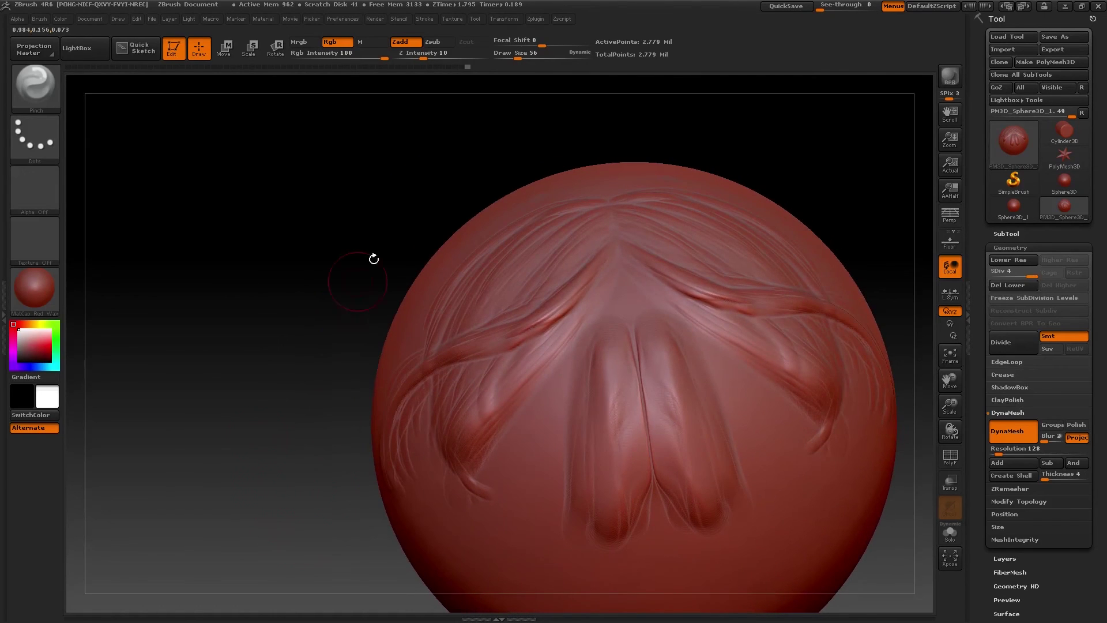
Step: Flatten the two central ridges with the Flatten brush at Draw Size 56 and Z Intensity 13
left_click(52, 86)
left_click(36, 92)
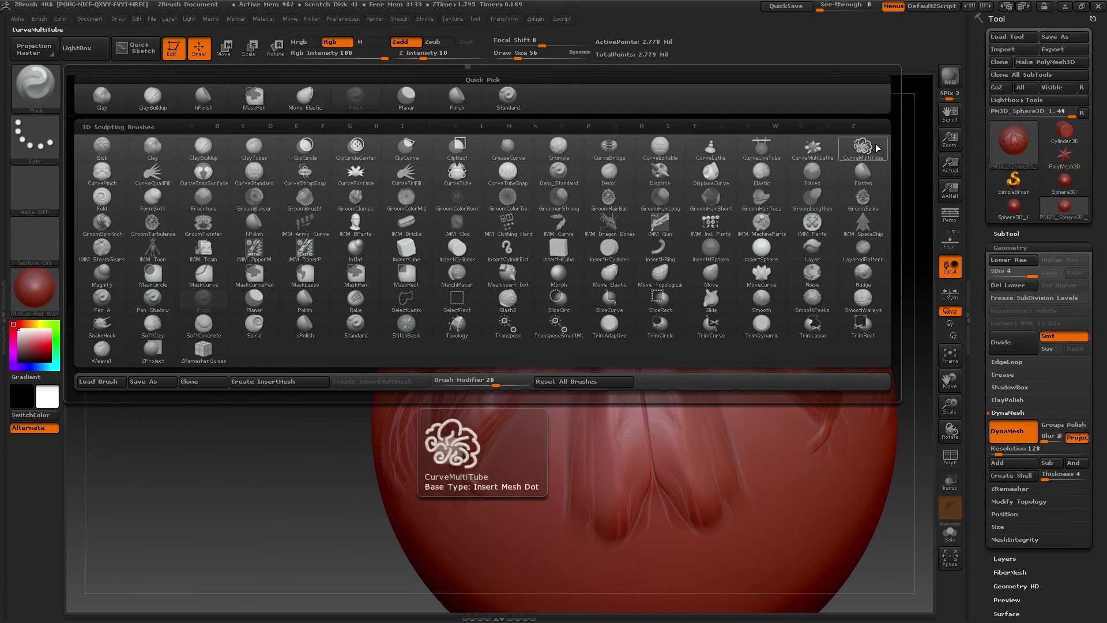
left_click(863, 173)
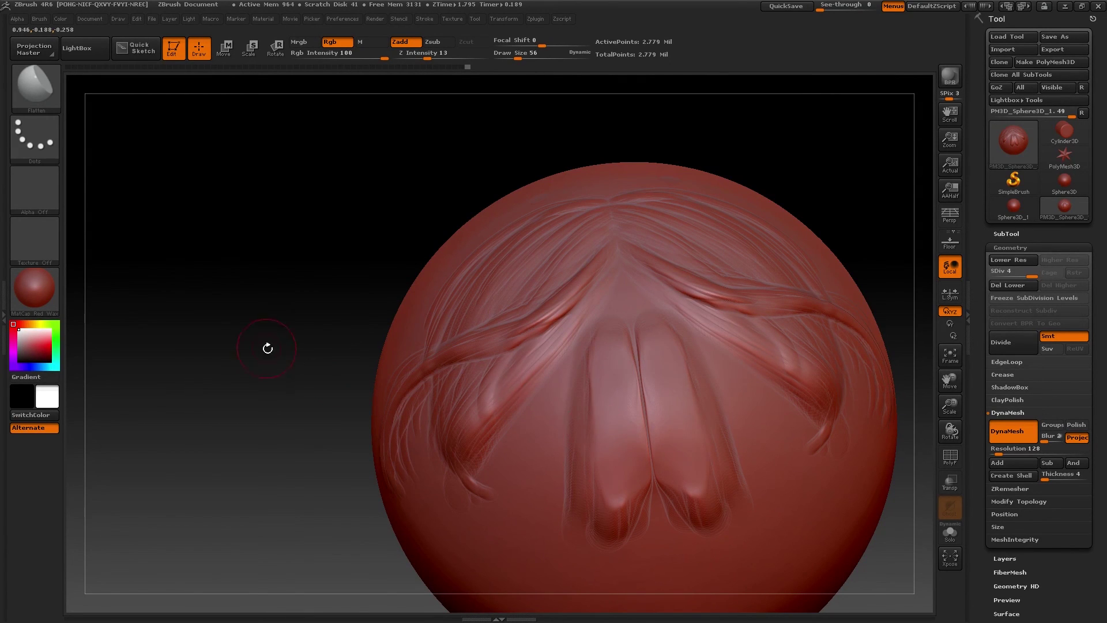
left_click_drag(268, 348, 319, 363)
left_click_drag(336, 503, 369, 496)
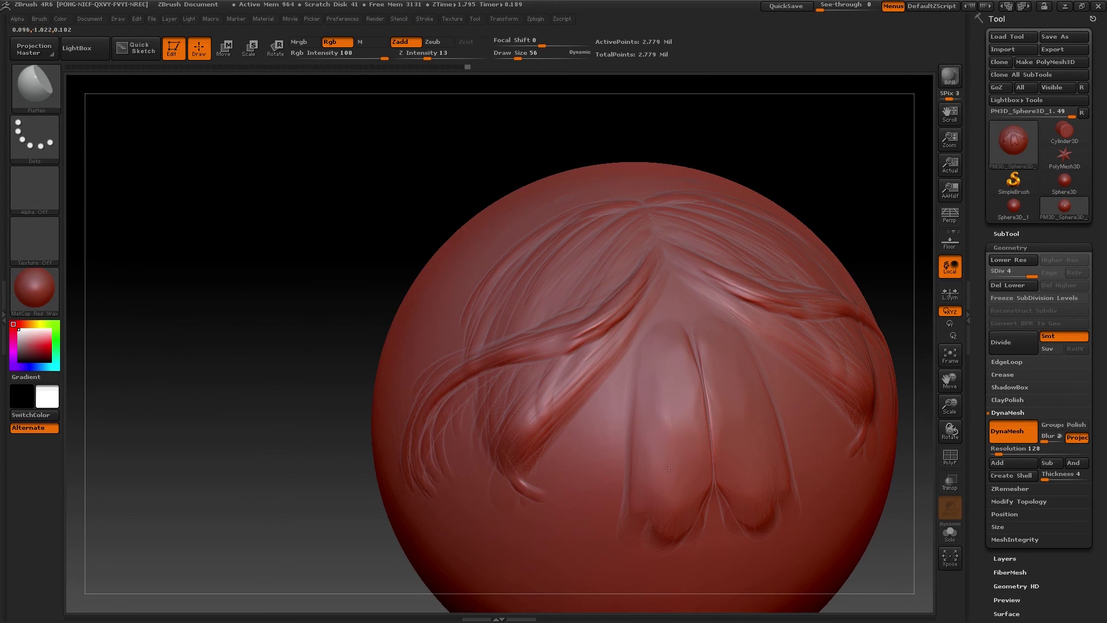
left_click_drag(279, 413, 365, 394)
mouse_move(299, 362)
left_mouse_down()
mouse_move(369, 410)
mouse_move(301, 354)
mouse_move(638, 364)
left_mouse_up()
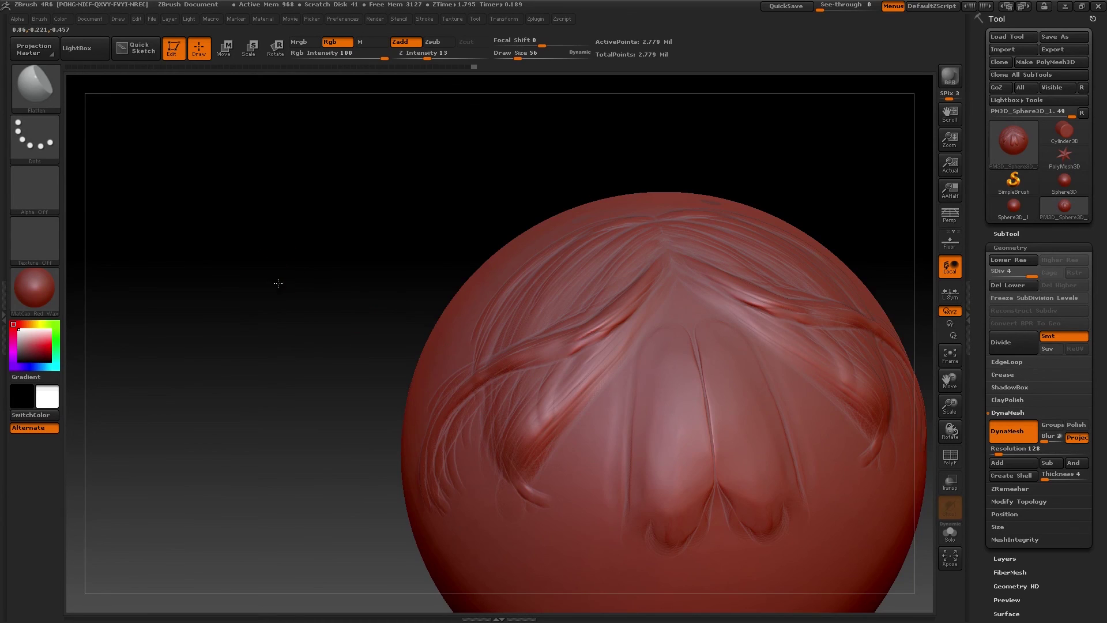
Step: Try masking the side of the sphere beside the strands, and undo it
left_click_drag(277, 282, 345, 310)
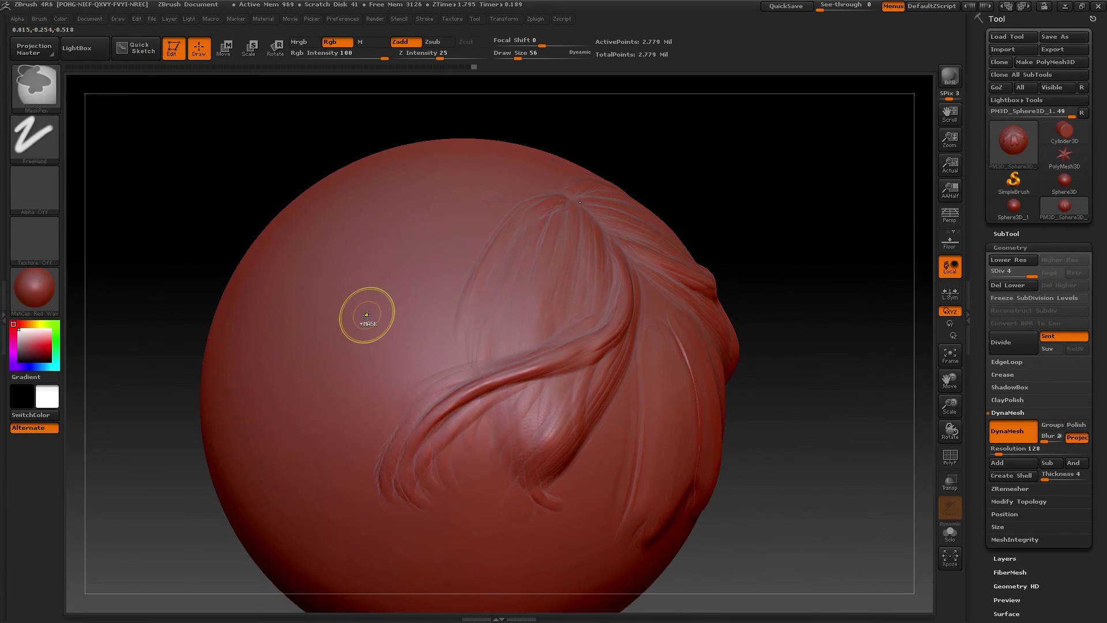
mouse_move(334, 111)
left_mouse_down("ctrl")
mouse_move(436, 248)
mouse_move(507, 427)
left_mouse_up("ctrl")
left_click_drag(835, 314, 808, 369)
mouse_move(847, 372)
left_mouse_down()
mouse_move(761, 363)
mouse_move(784, 358)
left_mouse_up()
key("ctrl")
key("ctrl+z")
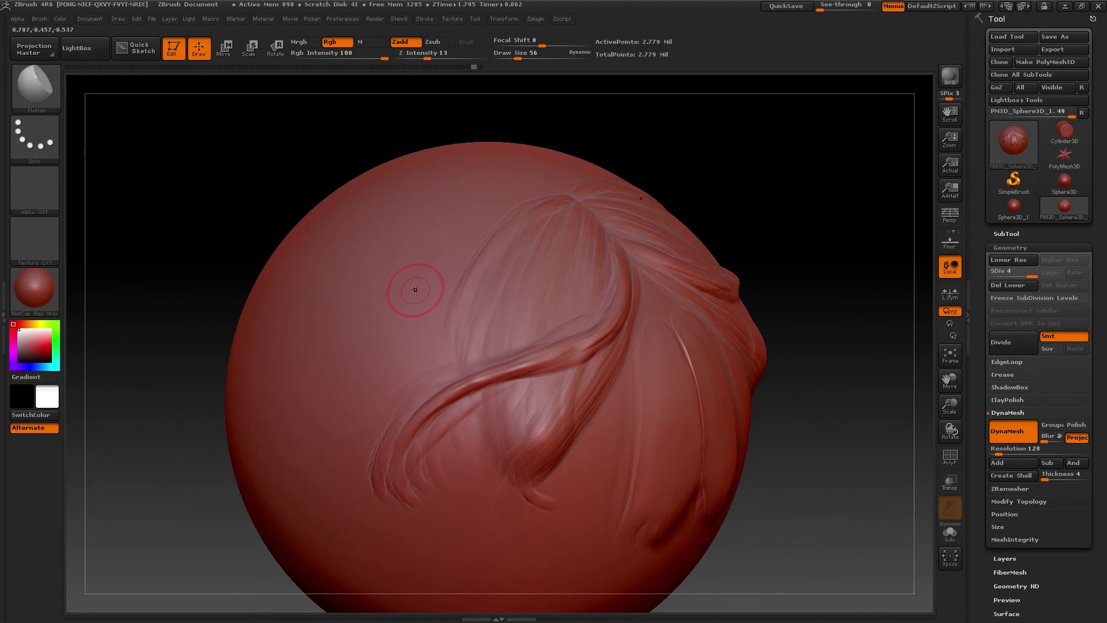
Step: Smooth the lower ends of the two central ridges into the sphere with the Smooth brush
key("shift")
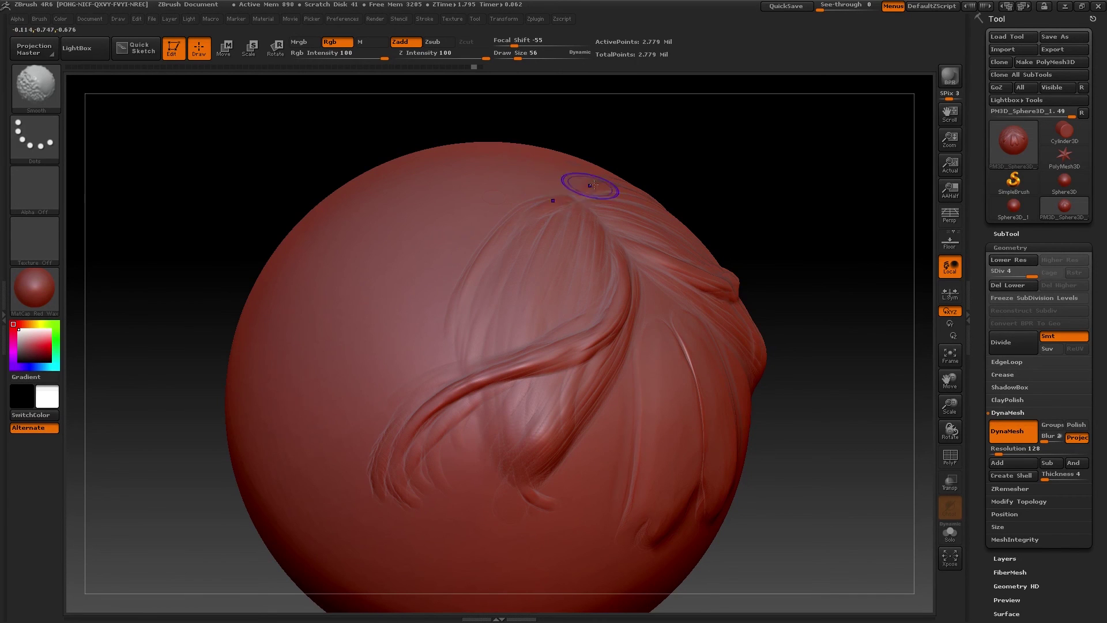
left_click_drag(789, 376, 680, 527)
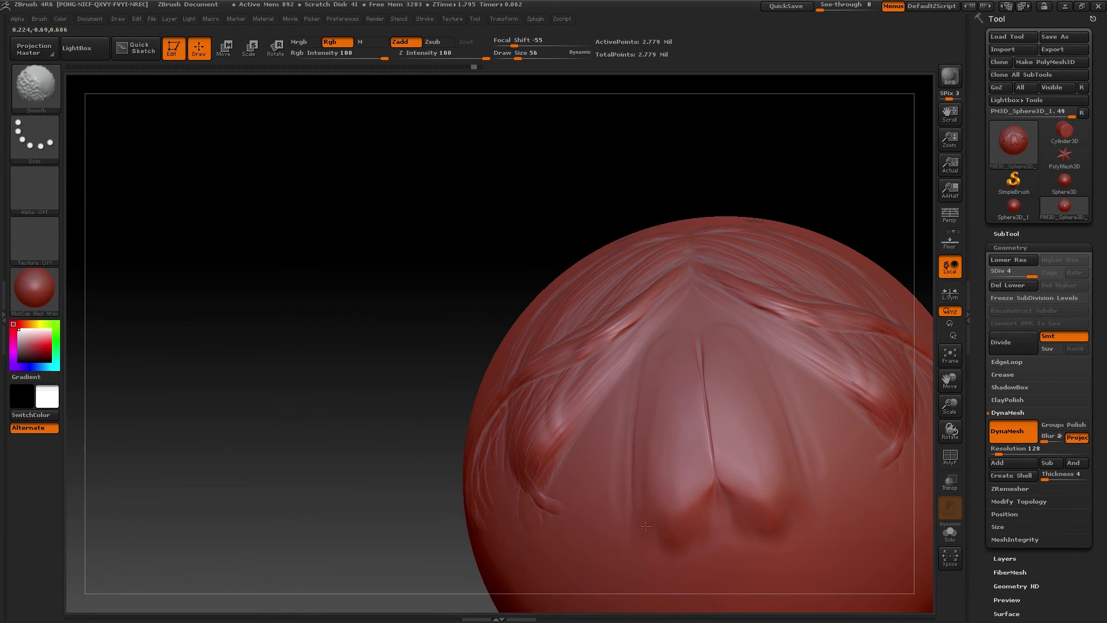
left_click_drag(346, 346, 474, 442)
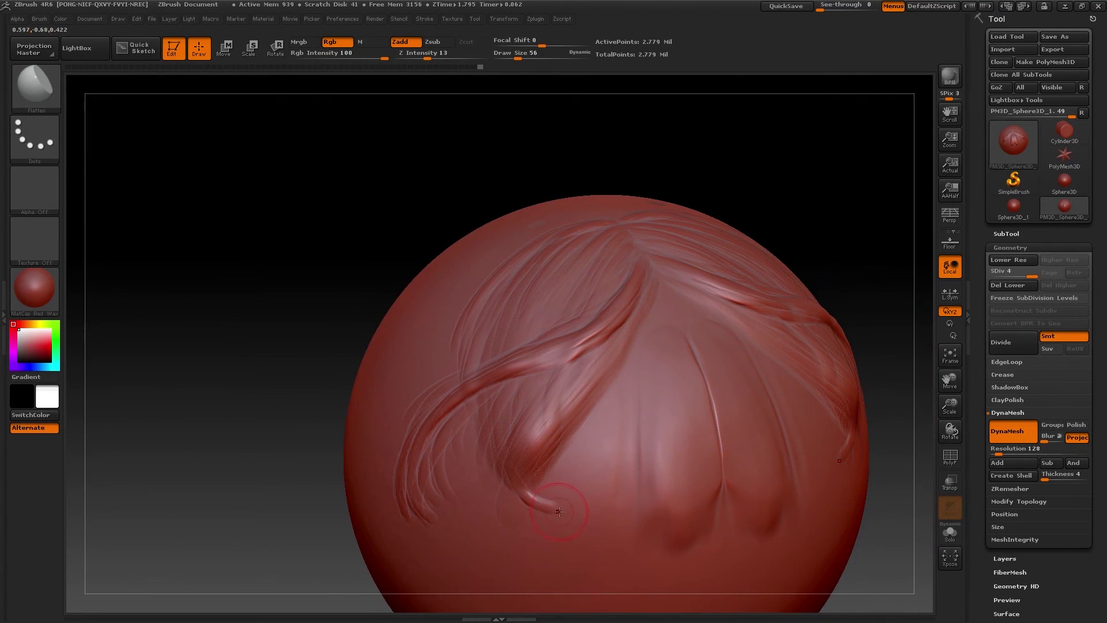
Step: Smooth the tip of the curled strand below the side lump and the surface beside the central ridges with the Smooth brush
key("shift")
left_click_drag(555, 504, 555, 532, "shift")
mouse_move(259, 344)
left_mouse_down()
mouse_move(383, 497)
mouse_move(390, 528)
left_mouse_up()
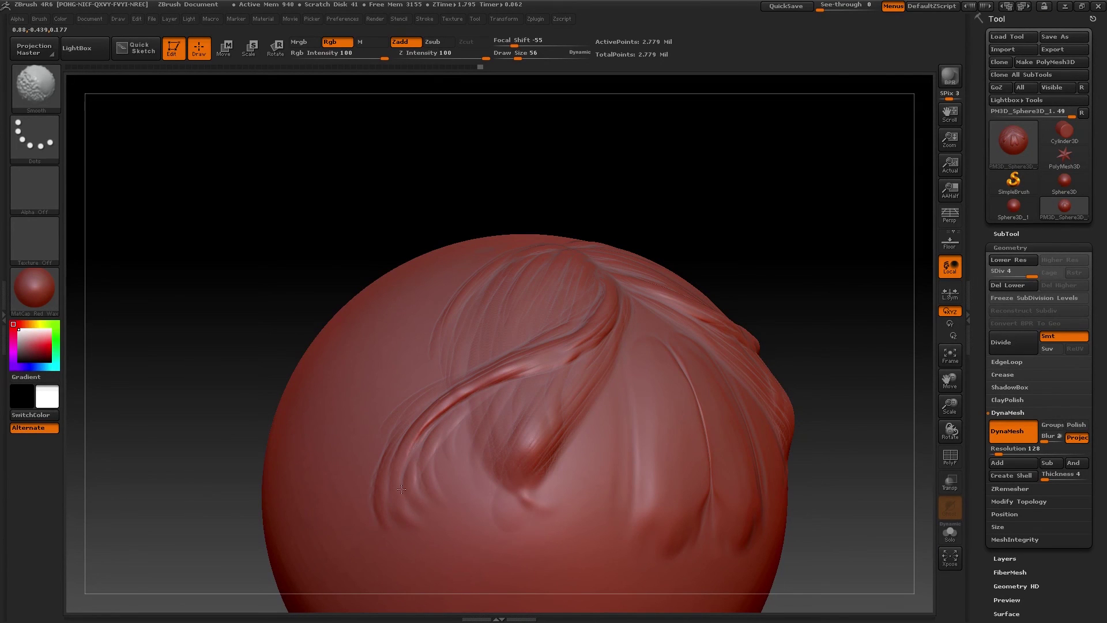
left_click_drag(404, 217, 391, 257)
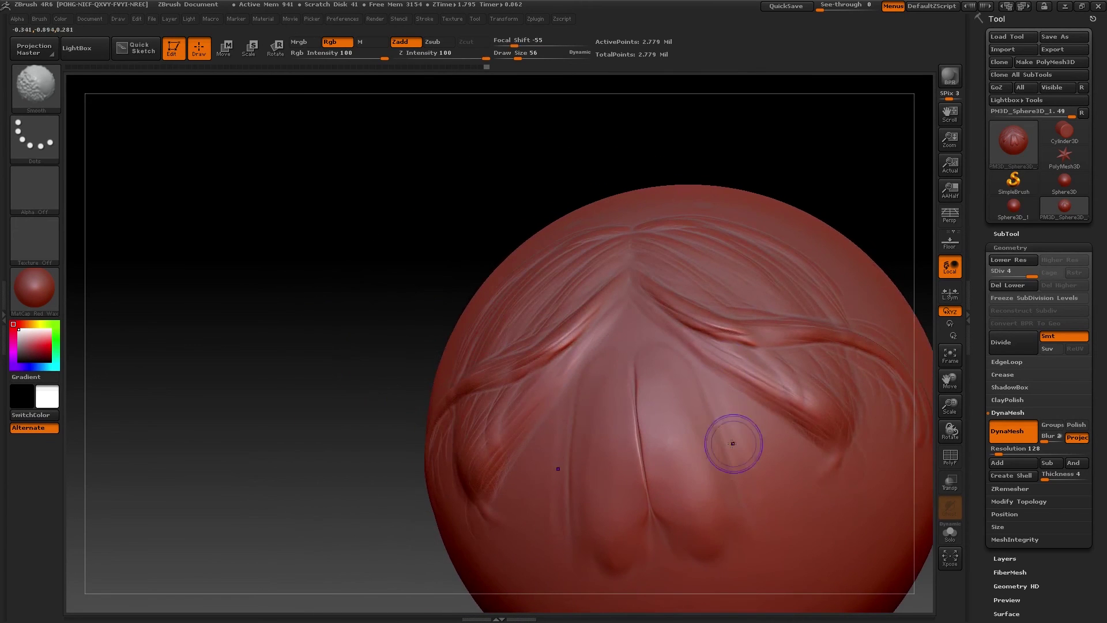
left_click_drag(733, 443, 683, 386, "shift")
mouse_move(221, 378)
left_mouse_down()
mouse_move(278, 381)
mouse_move(272, 398)
left_mouse_up()
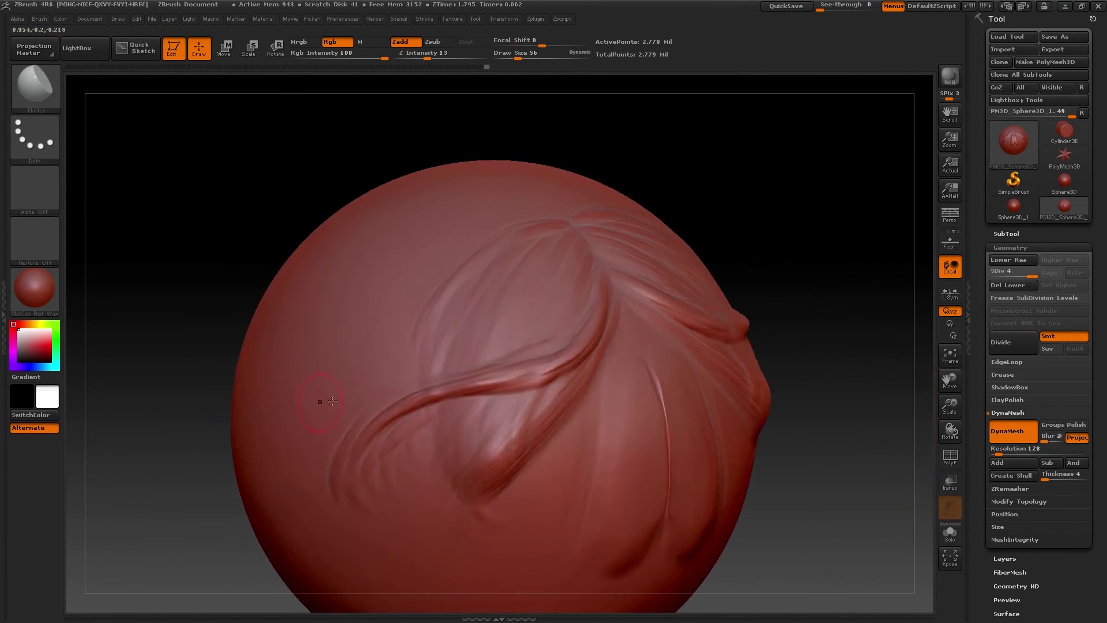
right_click_drag(283, 415, 283, 359, "ctrl")
mouse_move(255, 449)
left_mouse_down()
mouse_move(202, 459)
mouse_move(289, 432)
left_mouse_up()
mouse_move(599, 396)
left_mouse_down()
mouse_move(578, 463)
mouse_move(509, 358)
mouse_move(398, 315)
left_mouse_up()
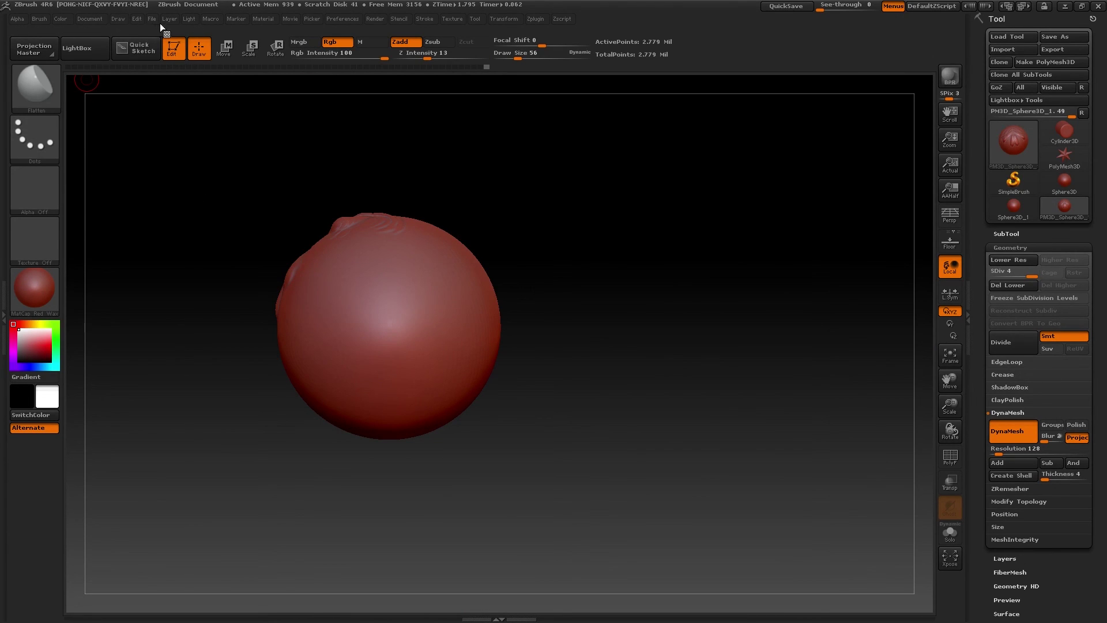
Step: Start opening another project, declining to save the changes to the current one
left_click(140, 19)
left_click(151, 19)
left_click(184, 43)
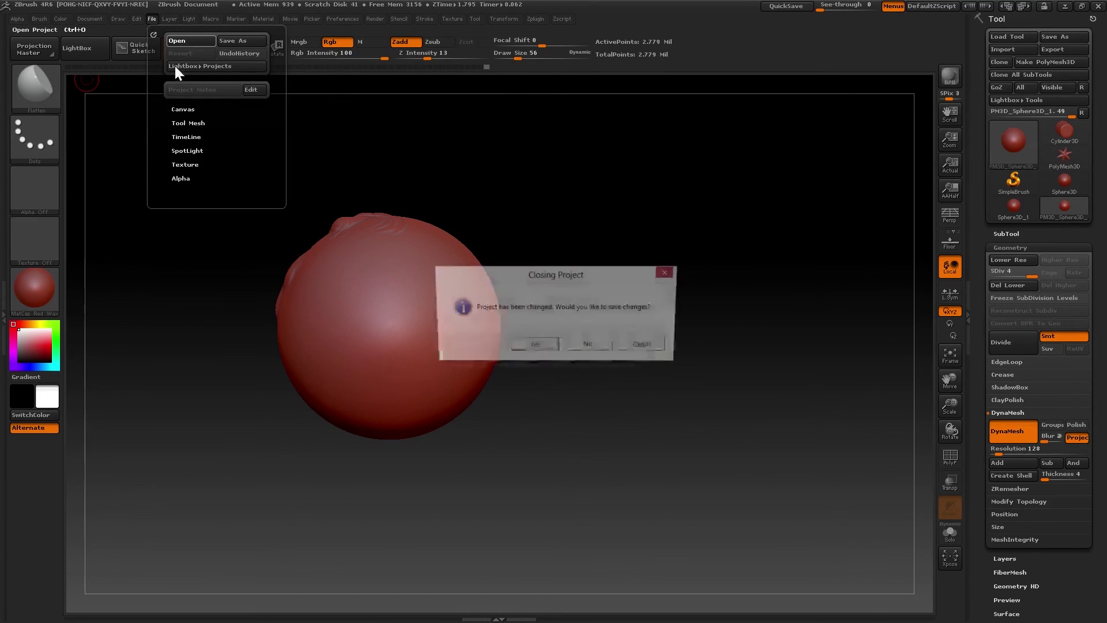
left_click(590, 346)
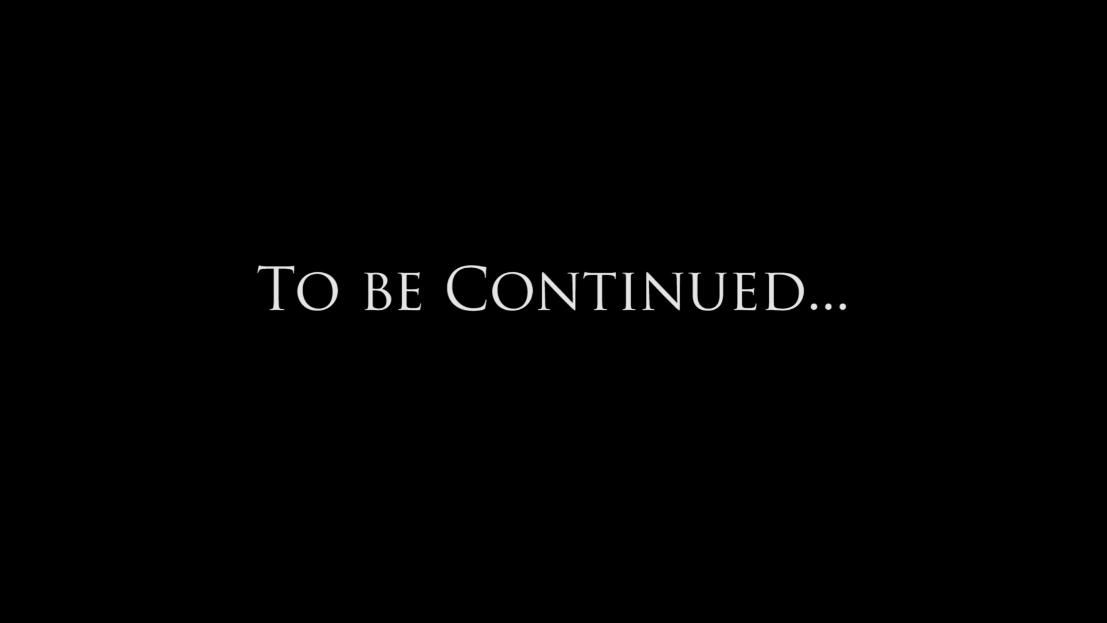